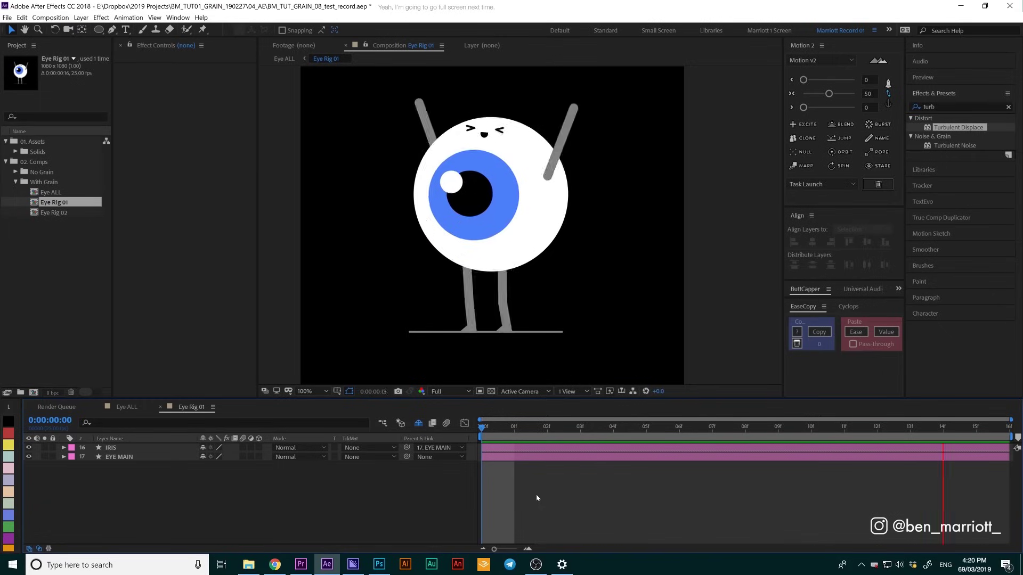
Reveal the shy layers of the Eye Rig 01 composition, look through the list, and hide them again to leave IRIS and EYE MAIN
left_click(117, 457)
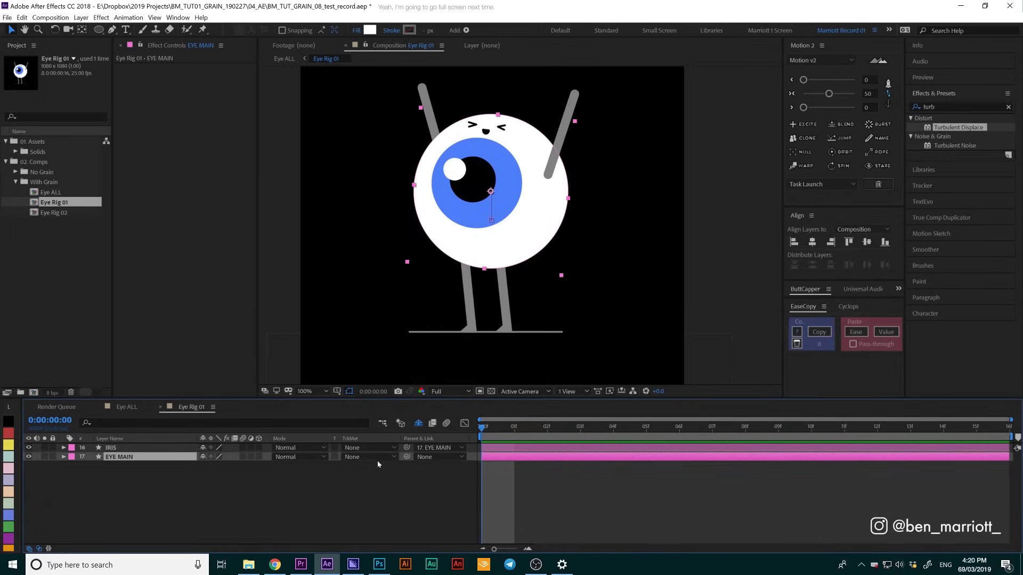
left_click(419, 424)
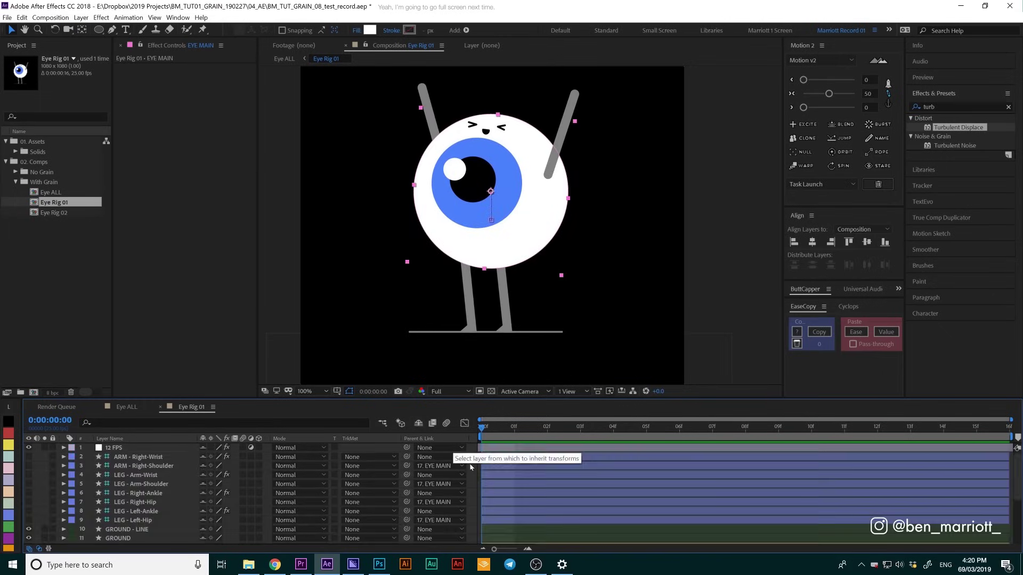
scroll(500, 480, "down", 3)
scroll(500, 480, "up", 3)
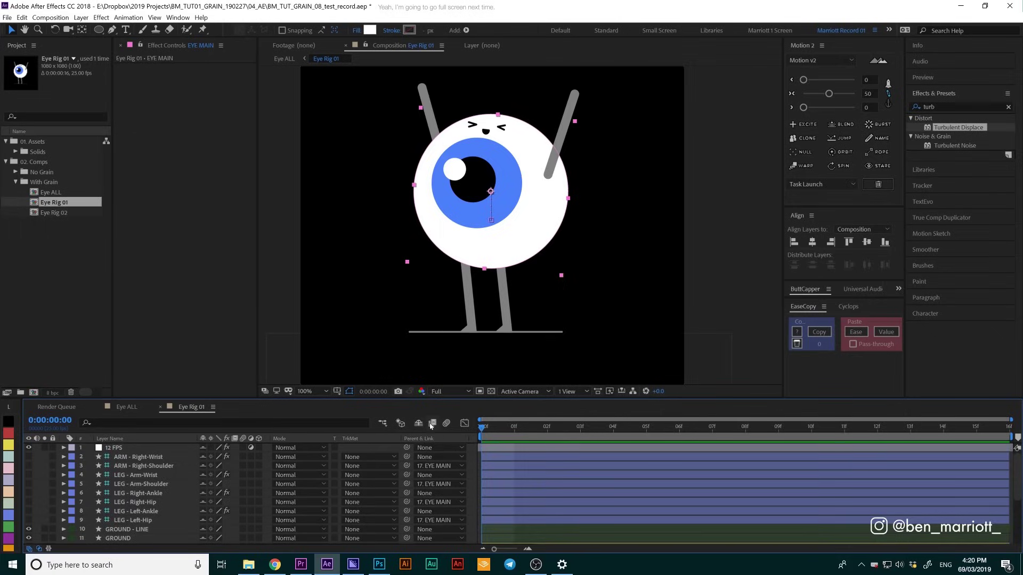
left_click(419, 423)
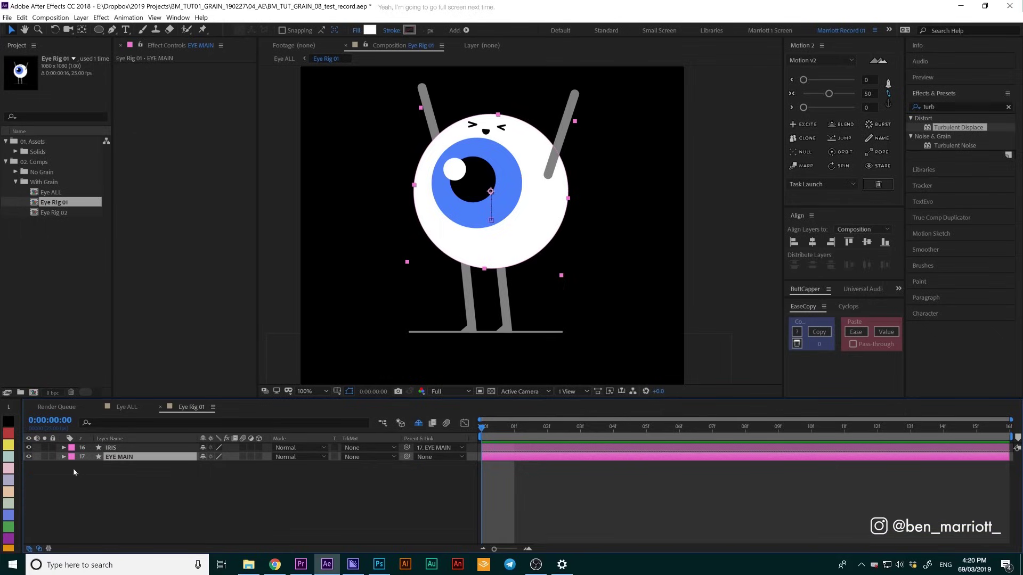
left_click(119, 449)
left_click(125, 458)
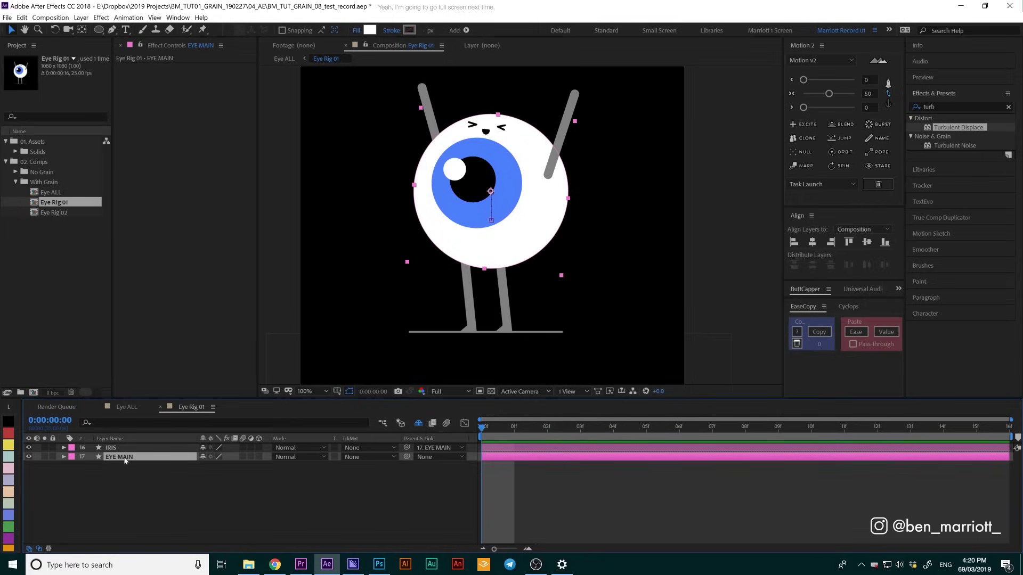
left_click(134, 480)
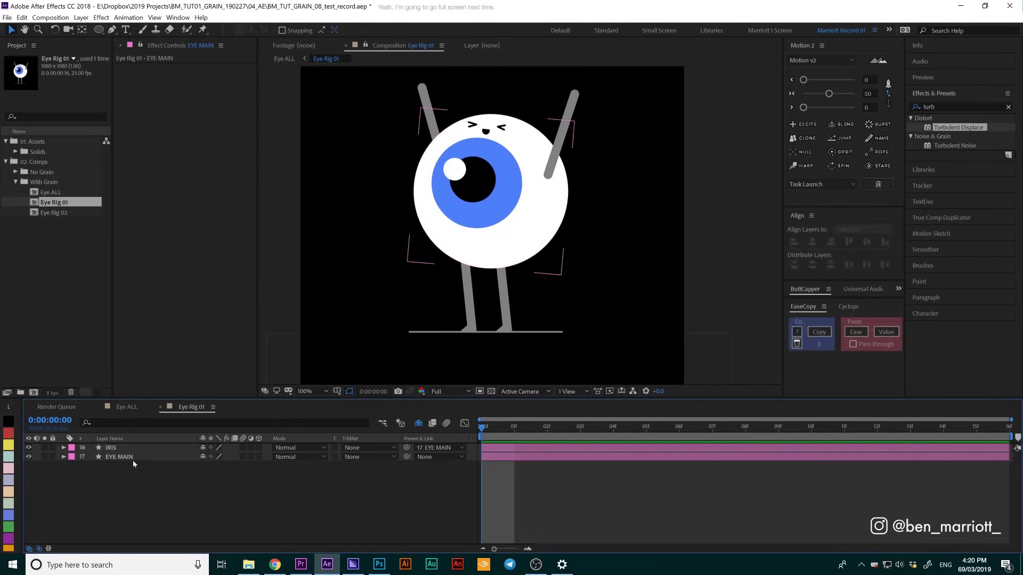
Duplicate the EYE MAIN layer and rename the copy EYE MAIN grain
left_click(132, 458)
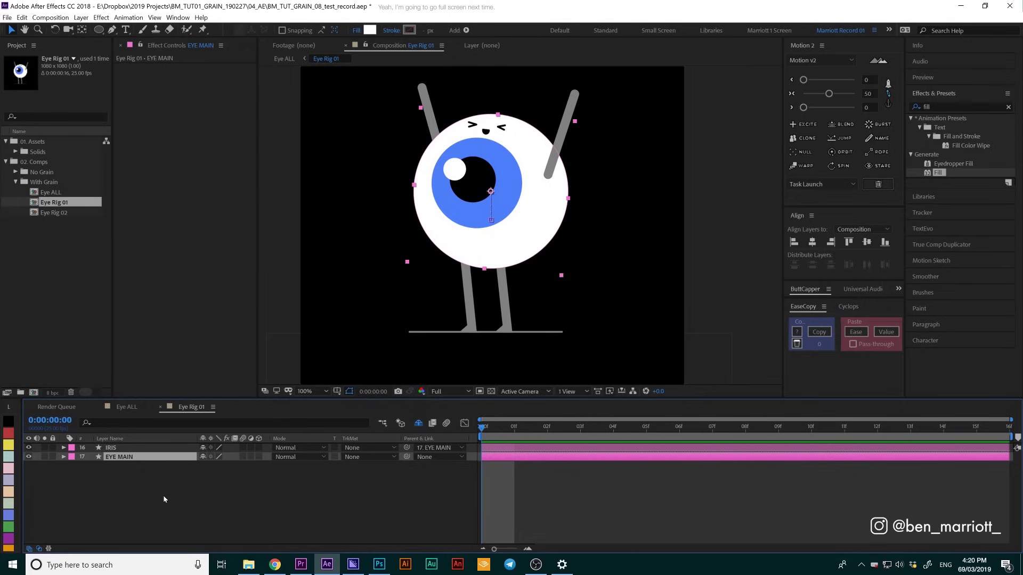
key("ctrl+d")
key("Return")
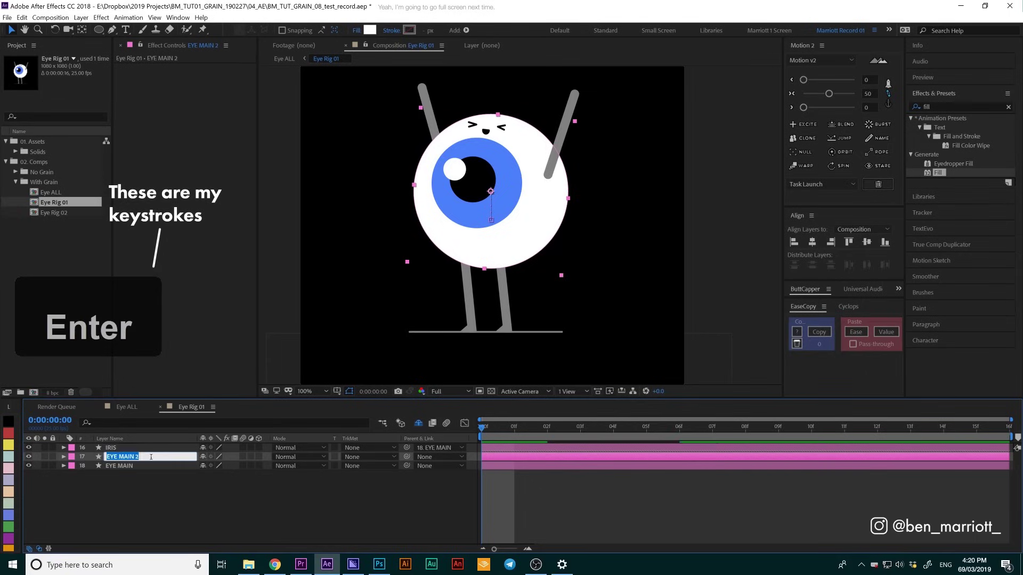
left_click(150, 457)
key("BackSpace")
type("grain")
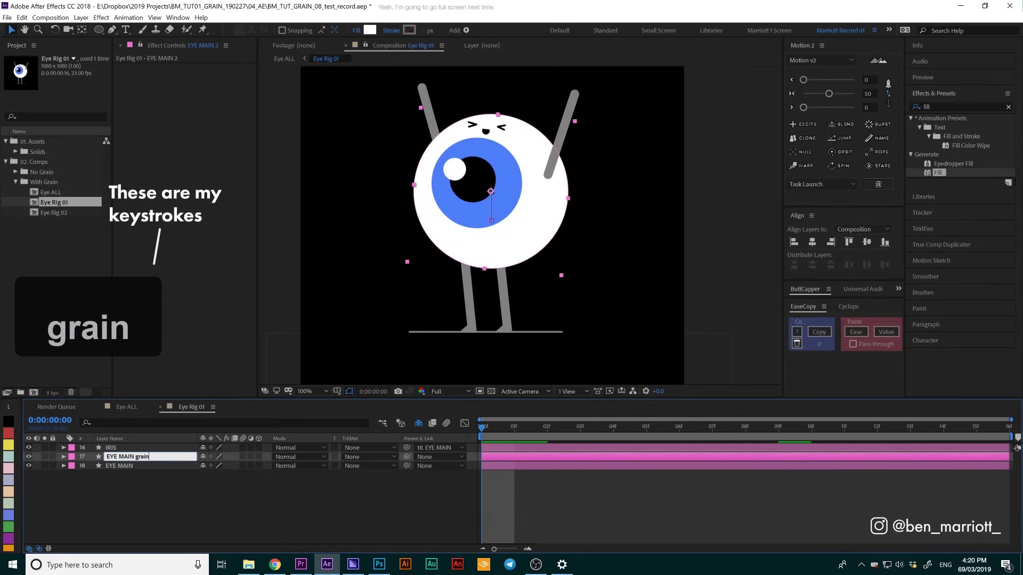
left_click(141, 459)
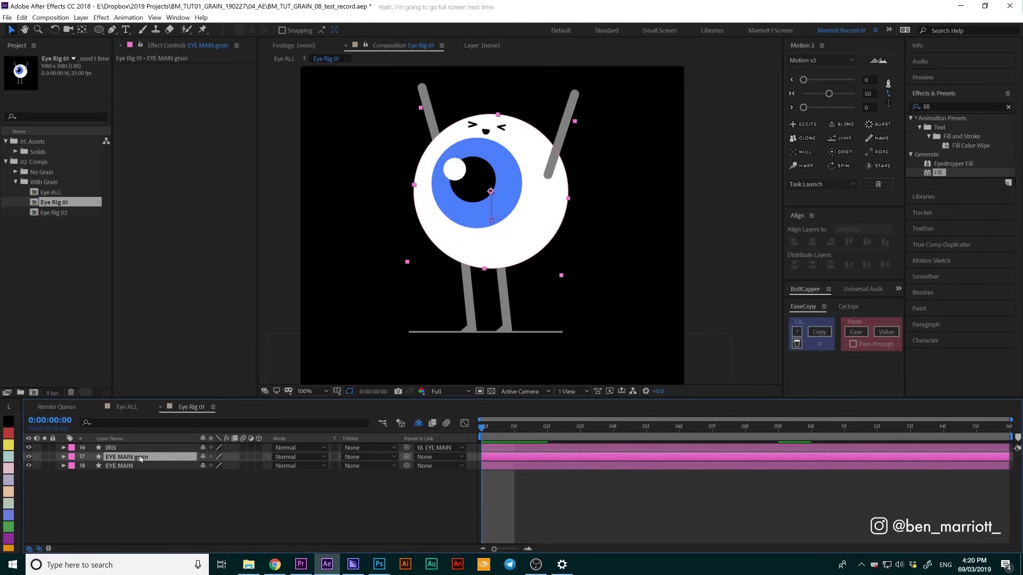
Give the EYE MAIN grain layer a yellow label colour and change its shape fill to black
left_click(7, 446)
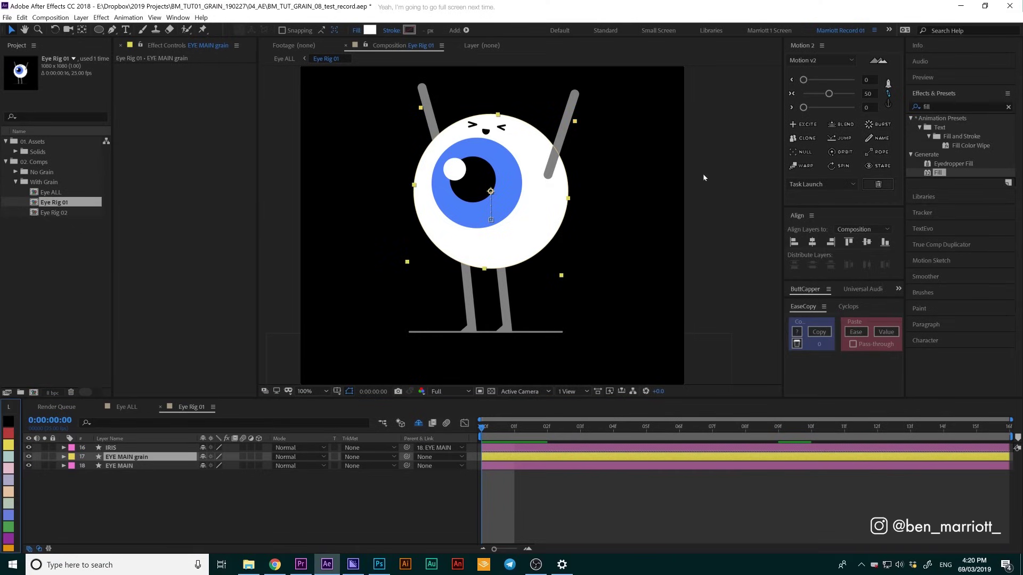
left_click(371, 31)
left_click_drag(199, 318, 265, 368)
left_click(357, 231)
left_click(358, 233)
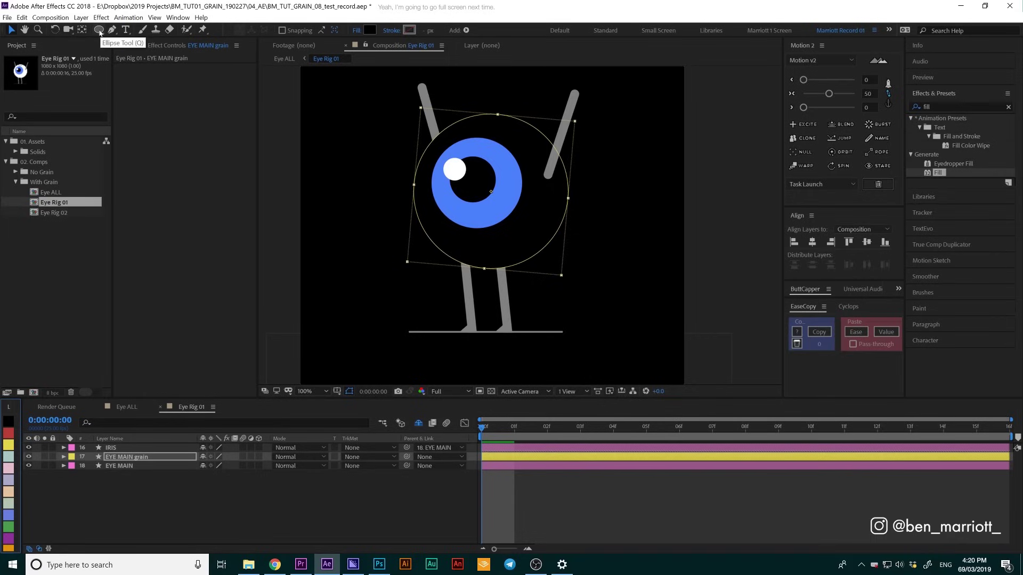
Draw an elliptical mask on the EYE MAIN grain layer over the upper-left part of the eyeball
left_click(100, 30)
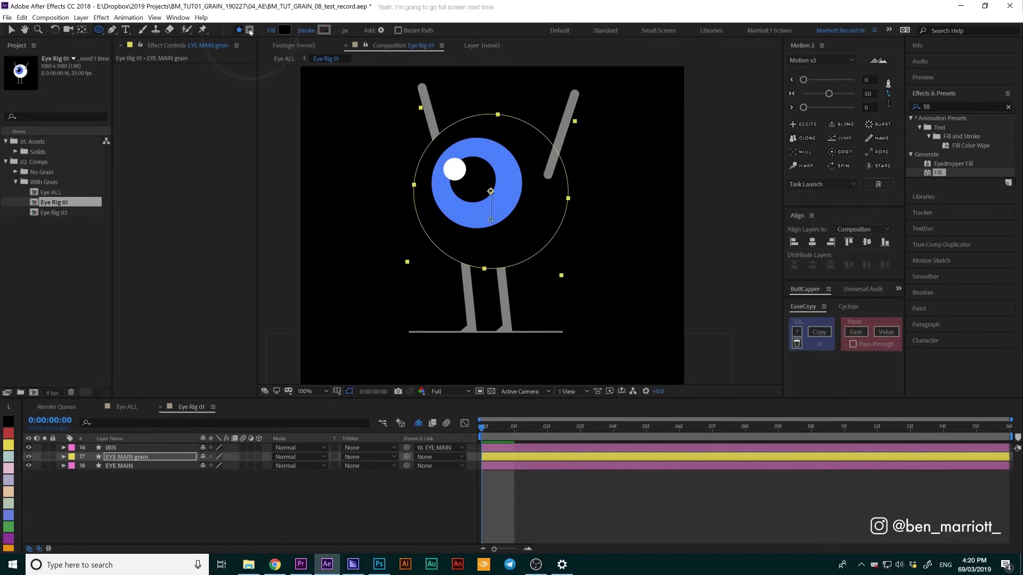
left_click(249, 30)
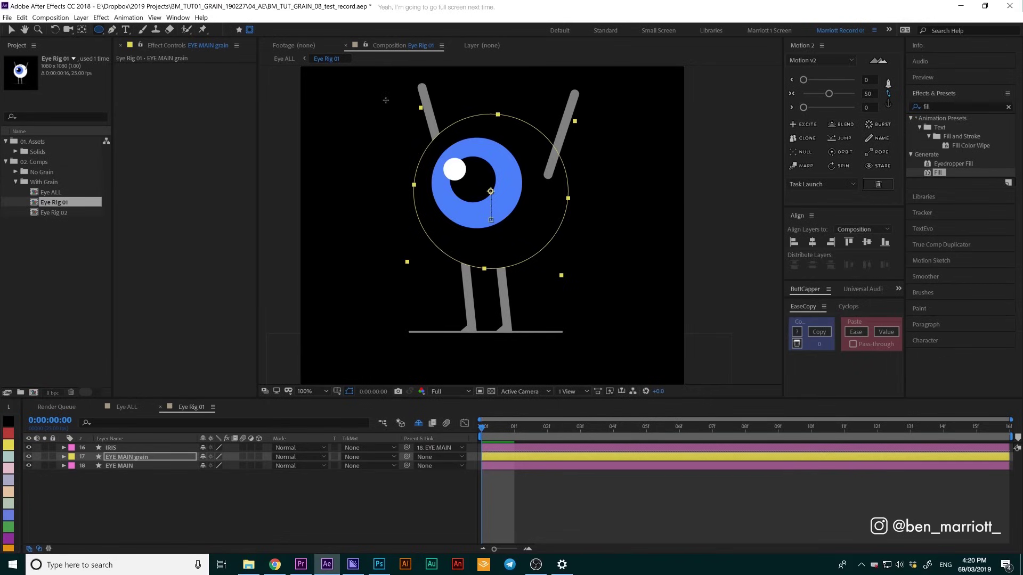
left_click_drag(393, 102, 508, 190)
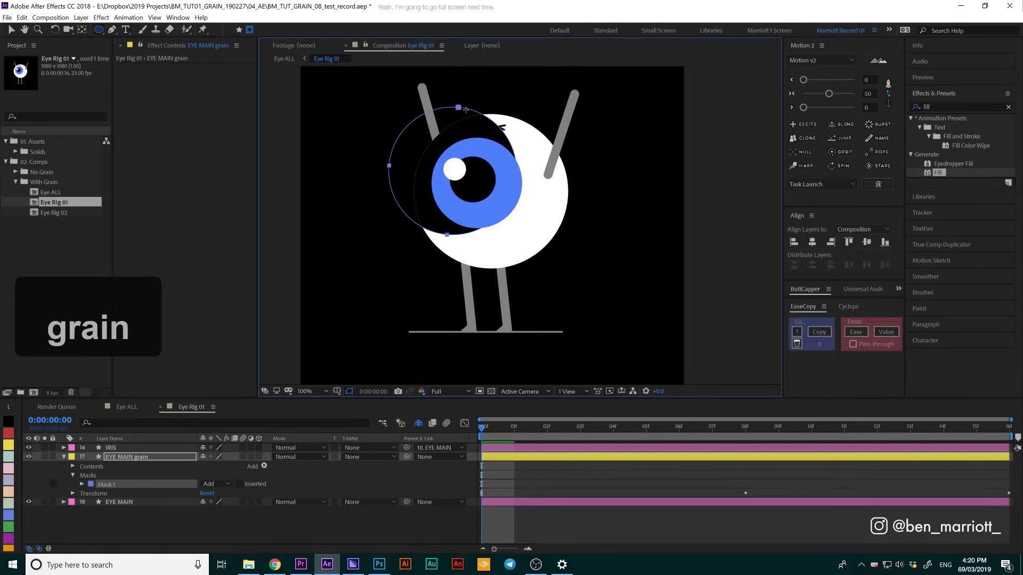
Move the elliptical mask so it surrounds the iris and scale it up slightly from its centre
key("v")
double_click(460, 112)
left_click_drag(460, 114, 479, 121)
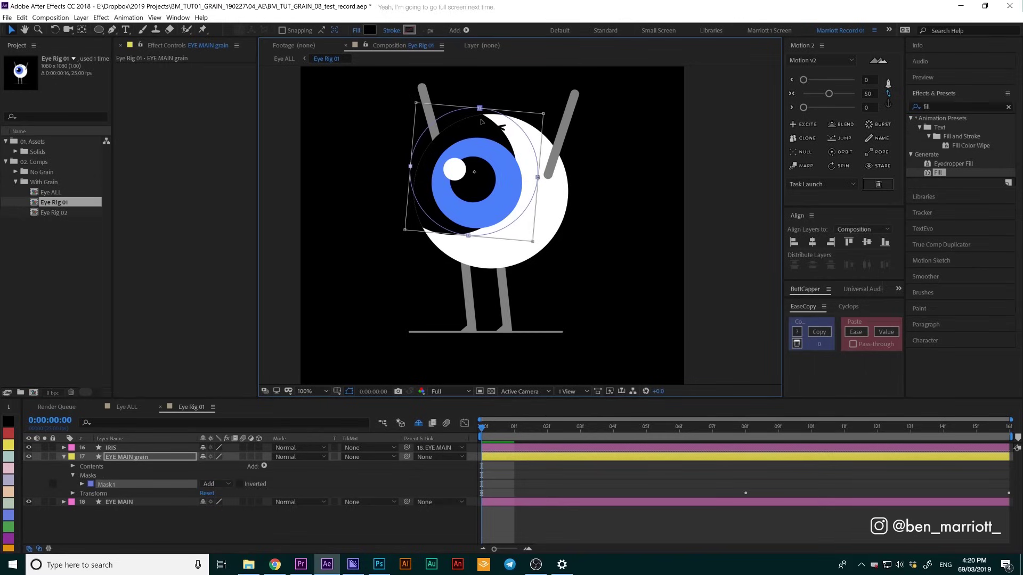
key("shift+v")
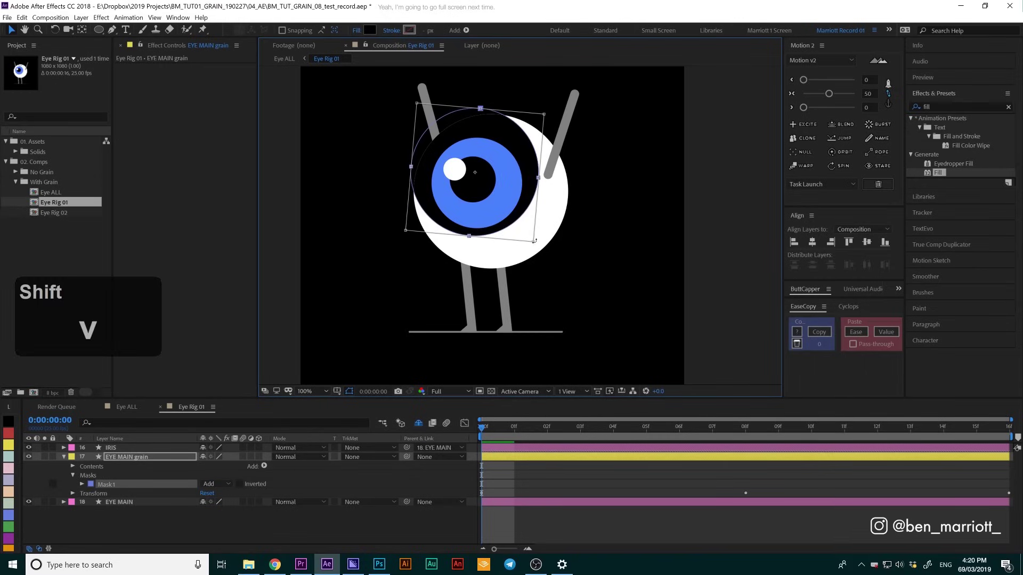
left_click_drag(535, 246, 507, 226)
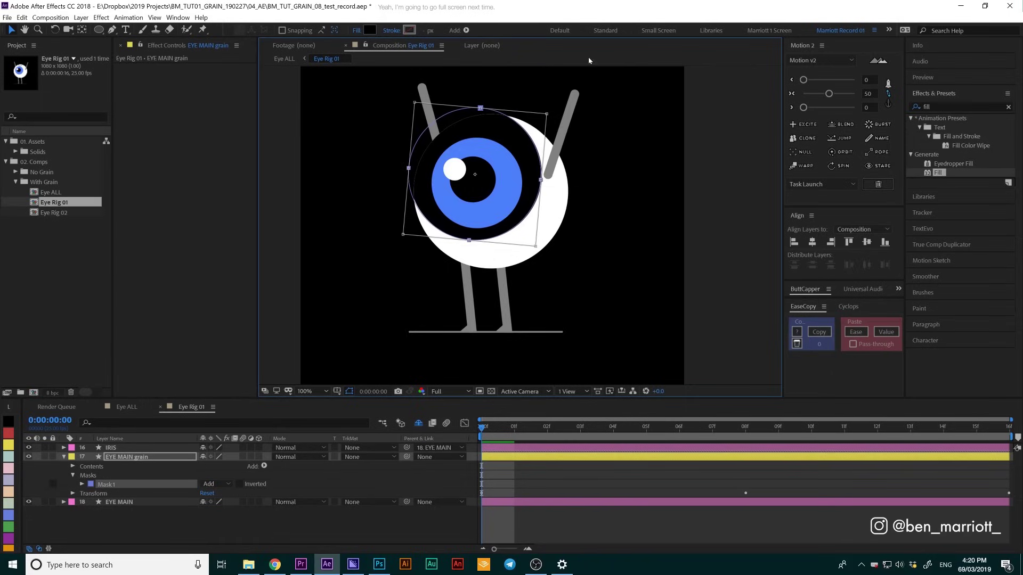
Invert Mask 1 on the EYE MAIN grain layer and set its Mask Feather to 65 pixels
left_click(205, 487)
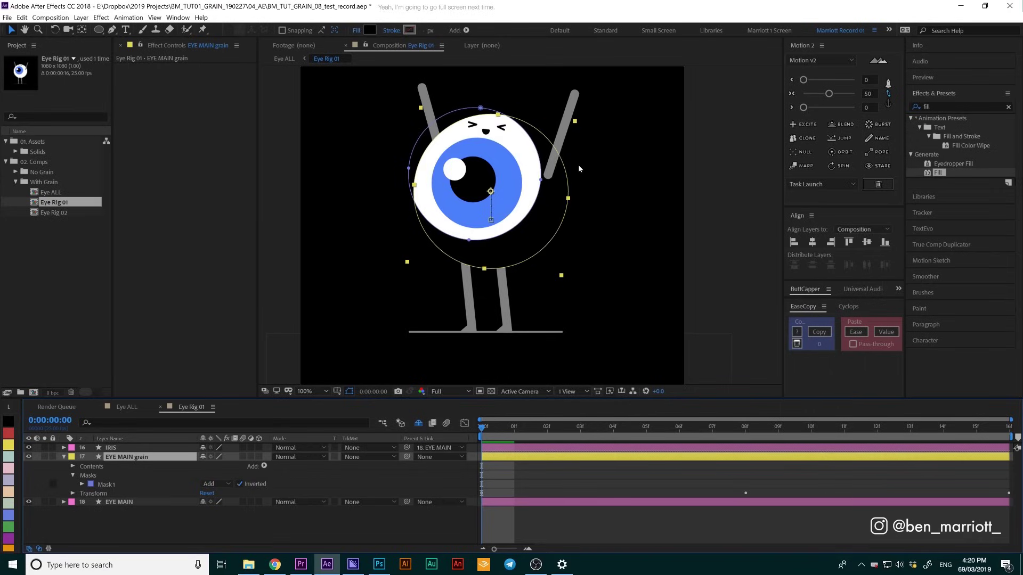
key("f")
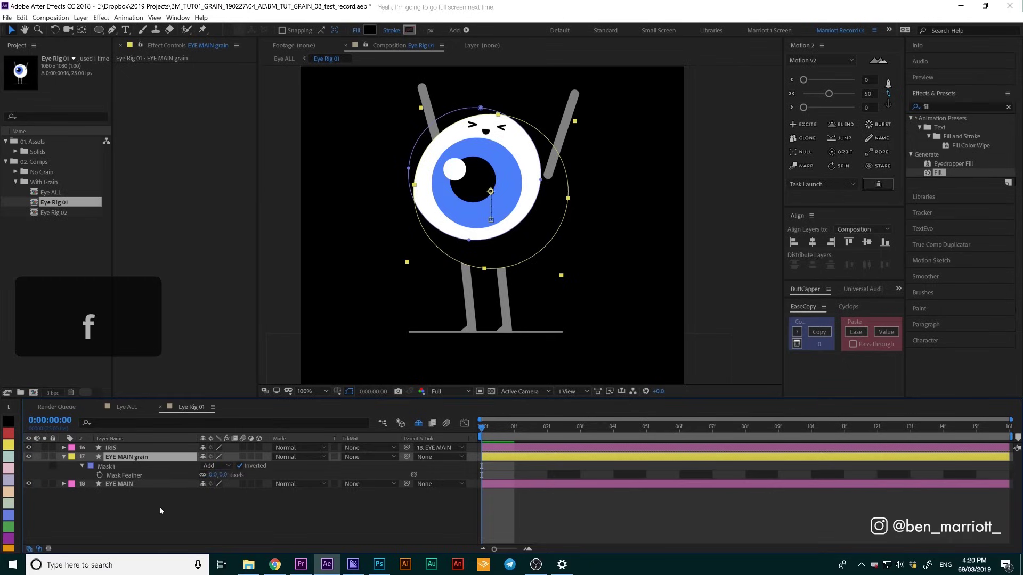
left_click(223, 475)
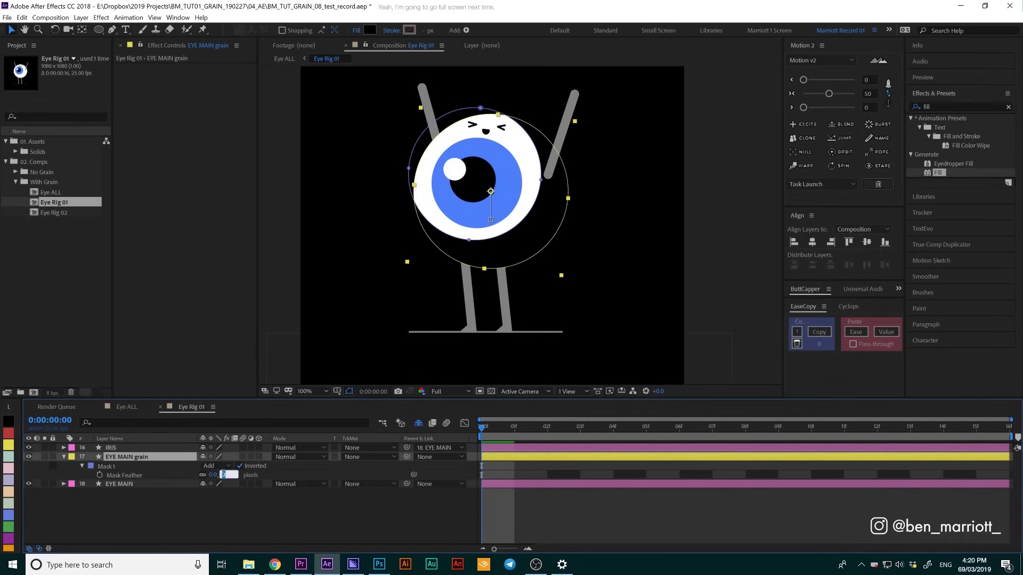
type("65")
key("Return")
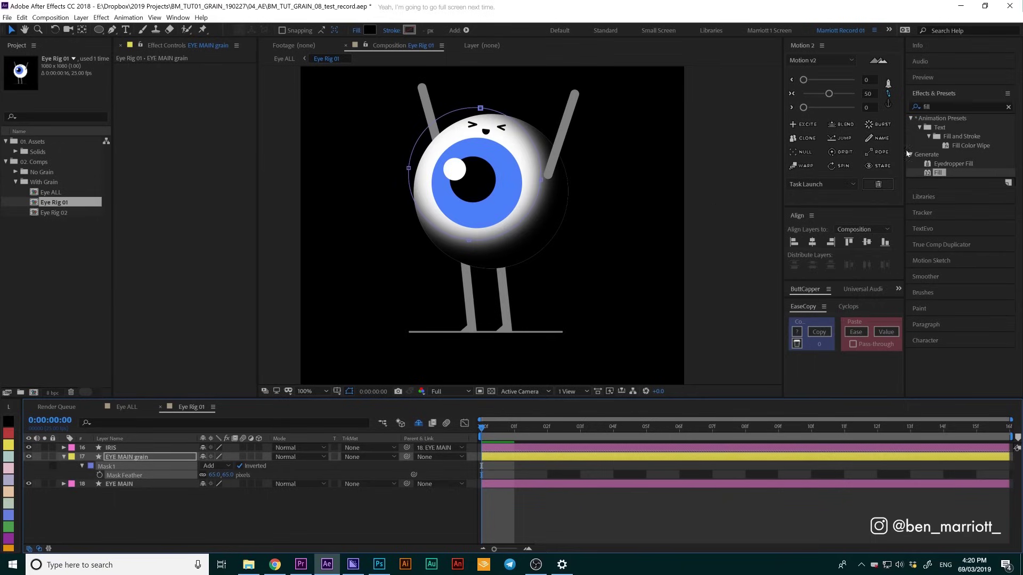
Shift the feathered mask slightly down and to the right on the eyeball
left_click(543, 179)
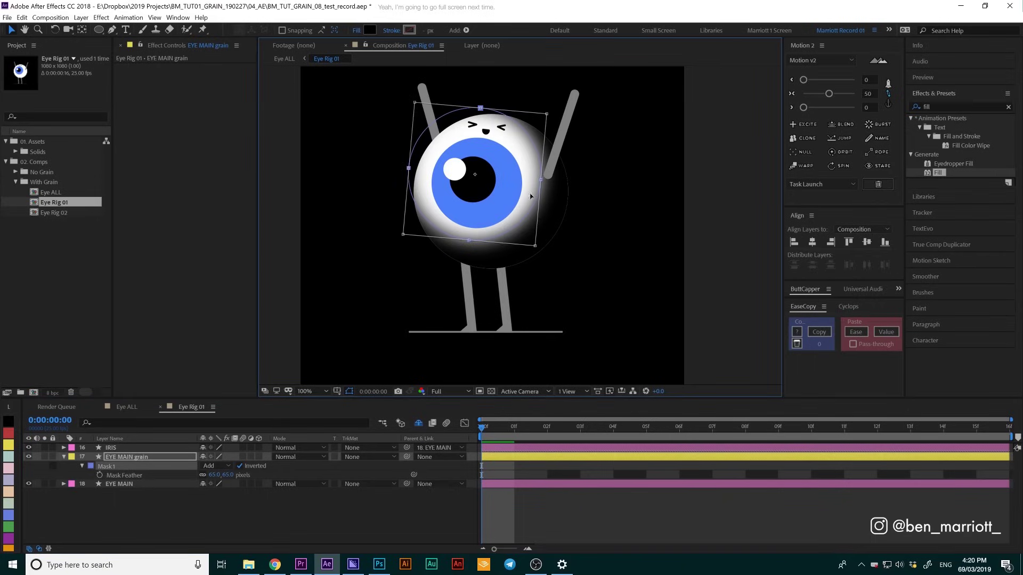
left_click_drag(530, 196, 536, 212)
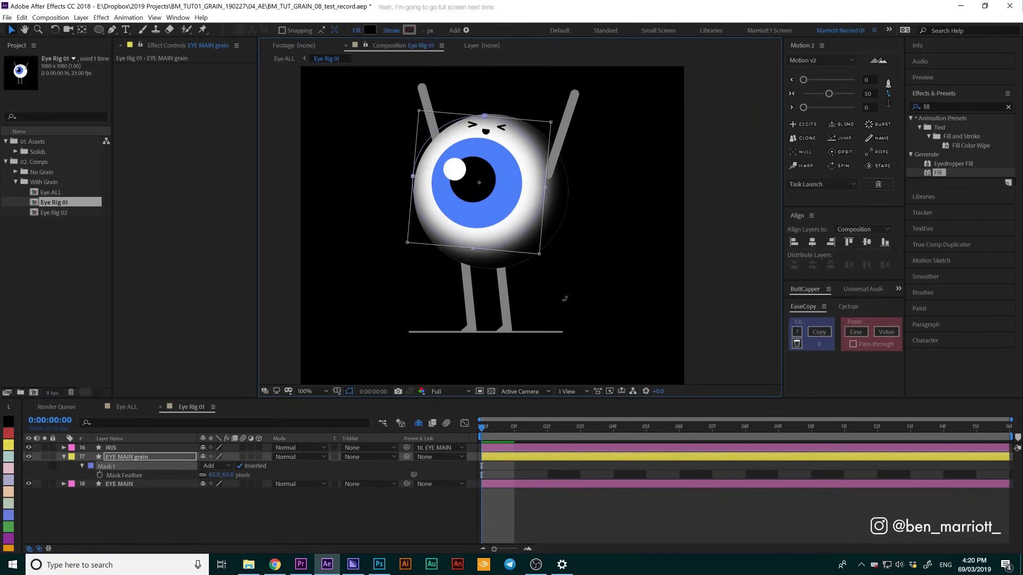
Set the blending mode of the EYE MAIN grain layer to Dissolve
left_click(519, 451)
left_click(519, 456)
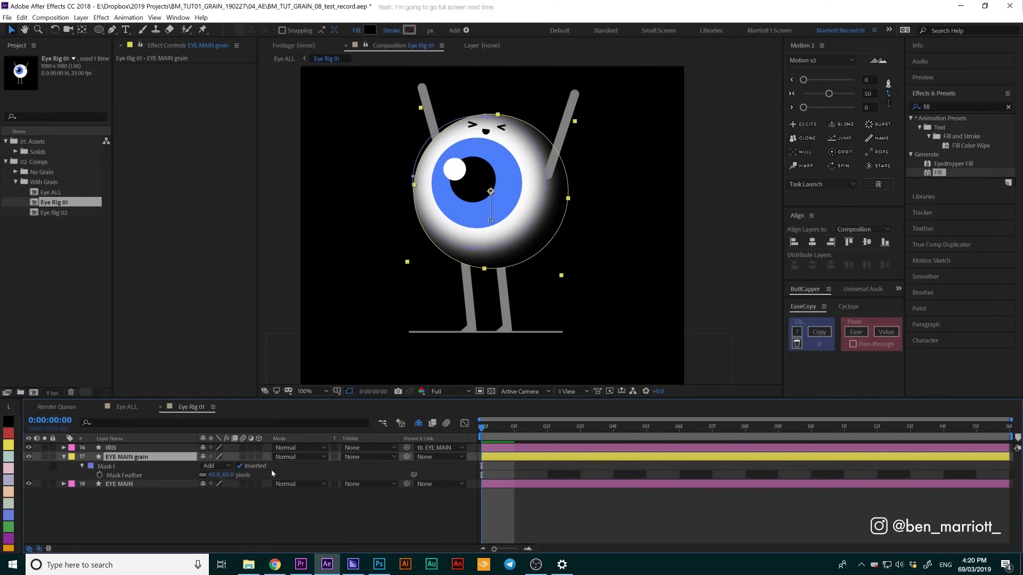
left_click(295, 457)
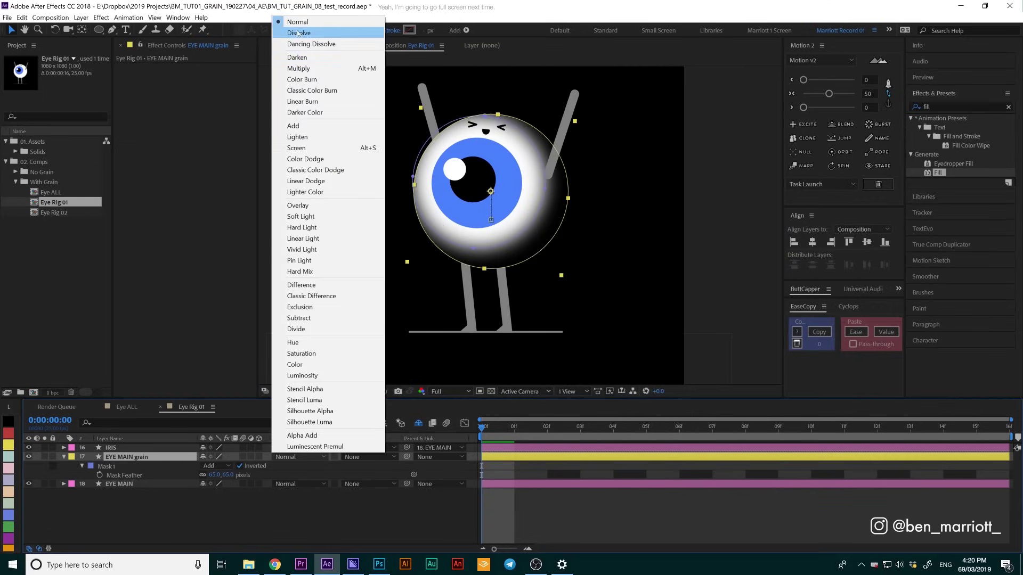
left_click(298, 32)
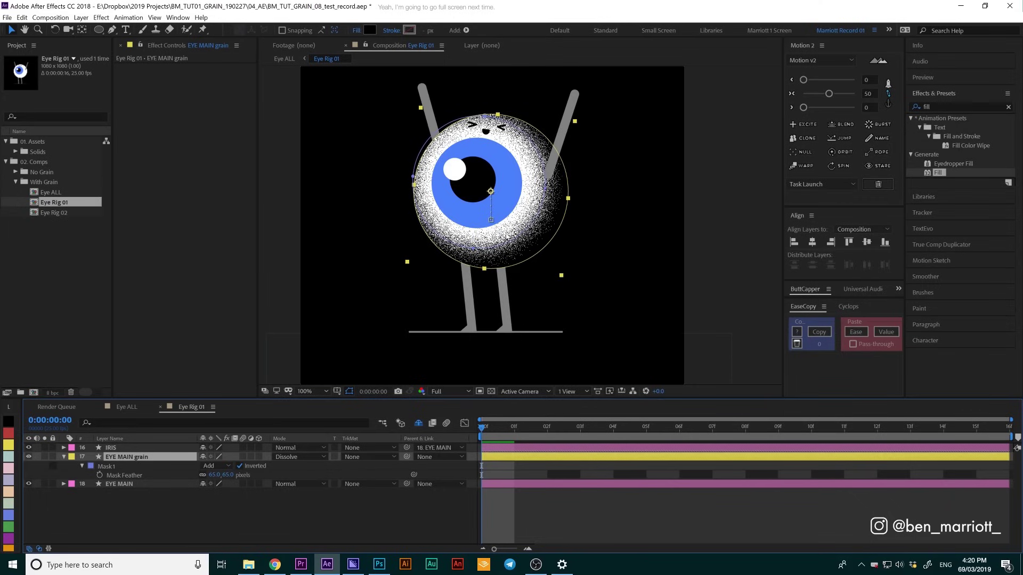
Examine the dissolve grain along the eyeball's shaded lower-right edge at magnifications up to 800%
scroll(537, 253, "up", 2)
scroll(537, 252, "down", 2)
scroll(520, 226, "up", 4)
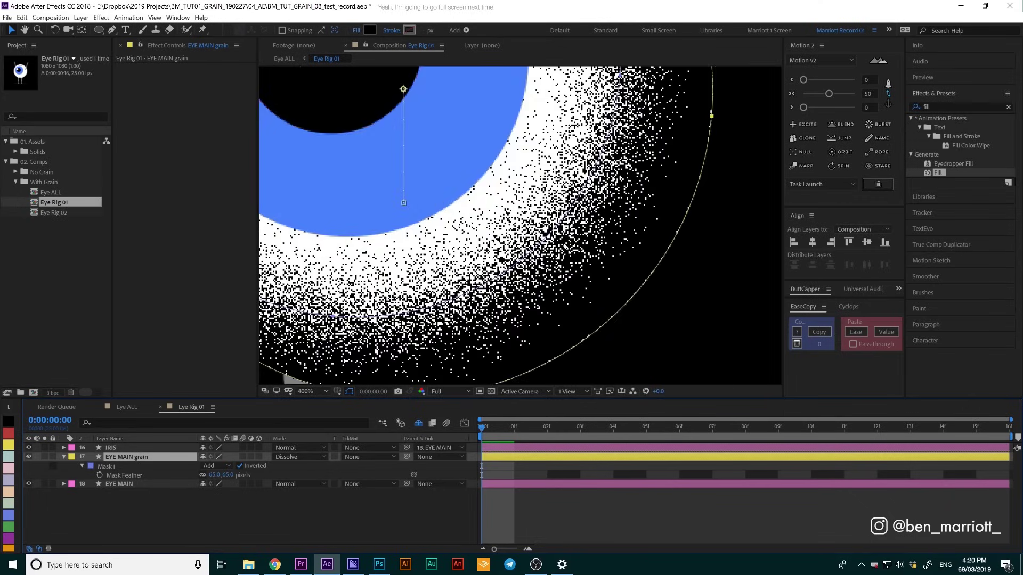
scroll(520, 225, "up", 2)
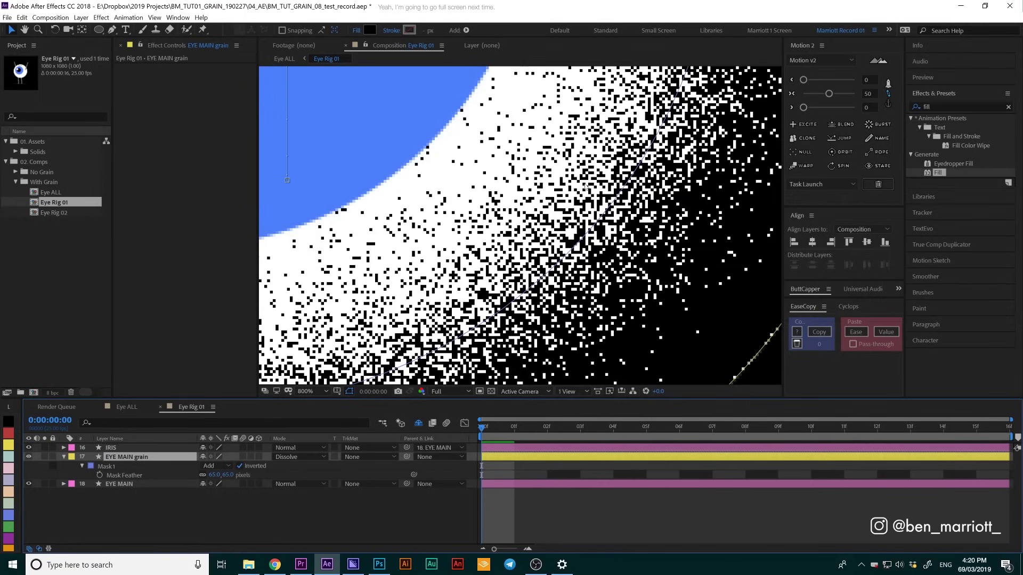
scroll(586, 187, "down", 3)
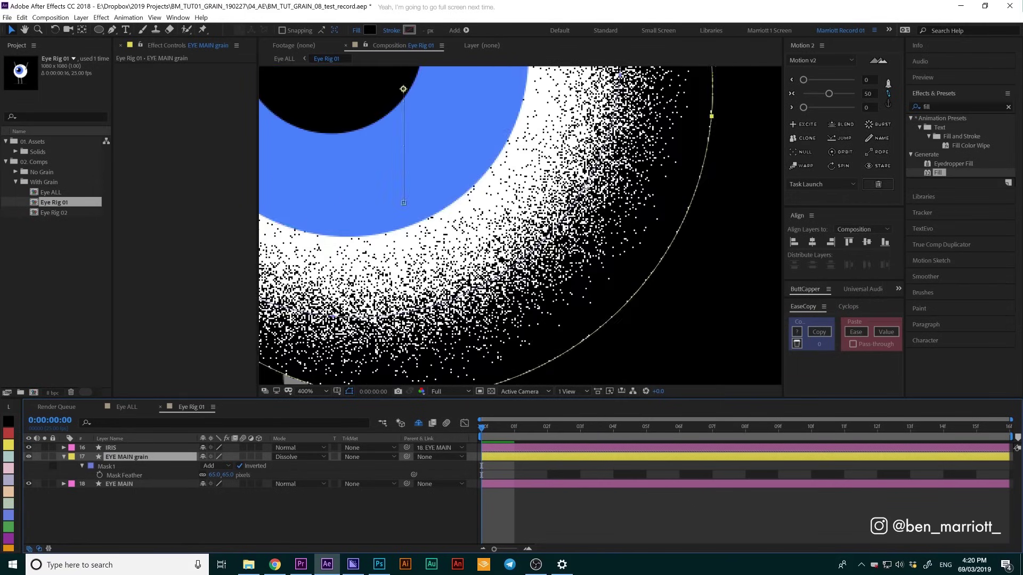
scroll(598, 176, "up", 4)
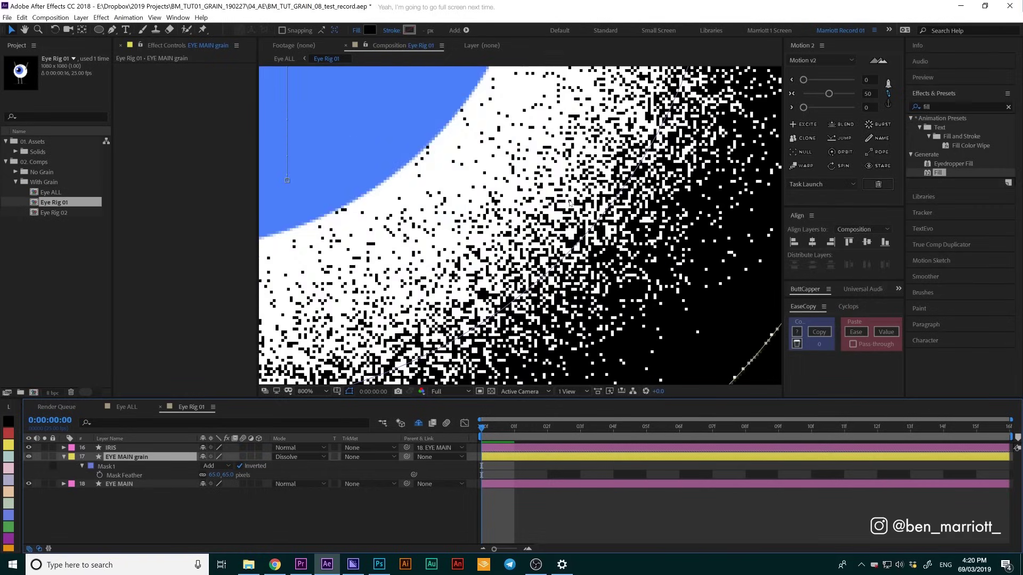
scroll(569, 202, "down", 3)
scroll(510, 205, "up", 3)
scroll(511, 205, "down", 1)
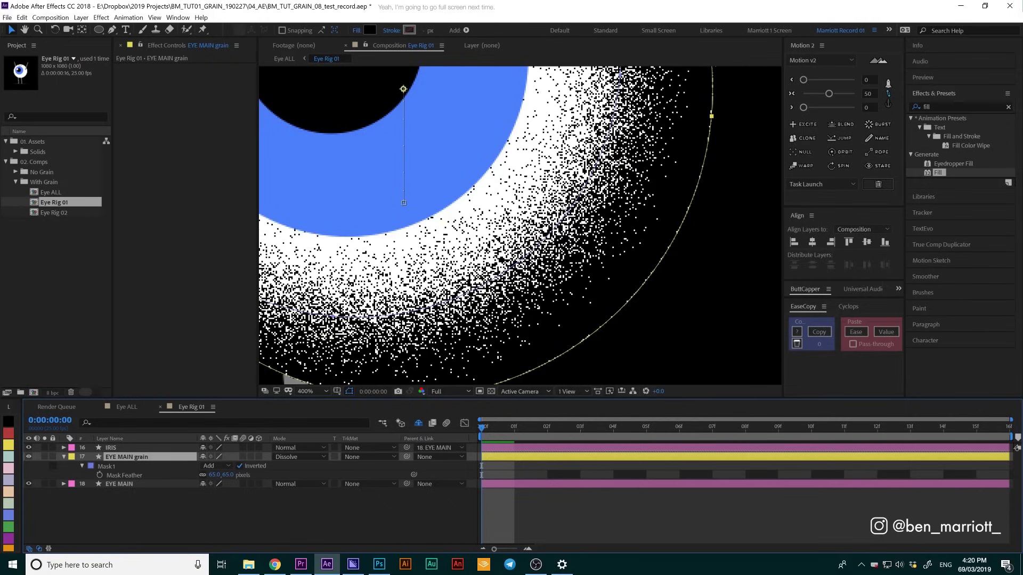
scroll(520, 225, "down", 1)
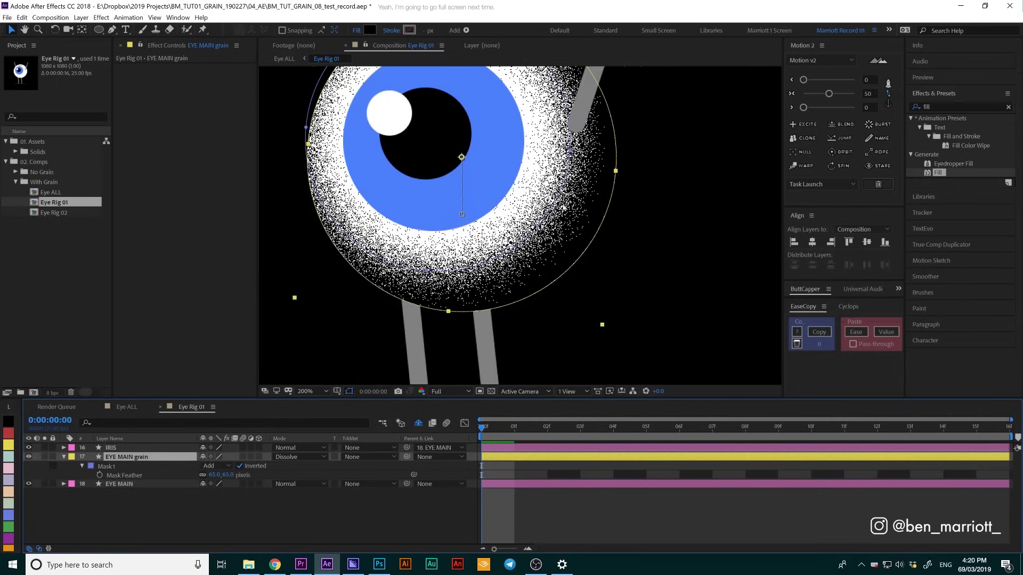
Add a new adjustment layer above the character layers in the Eye Rig 01 composition
left_click(552, 544)
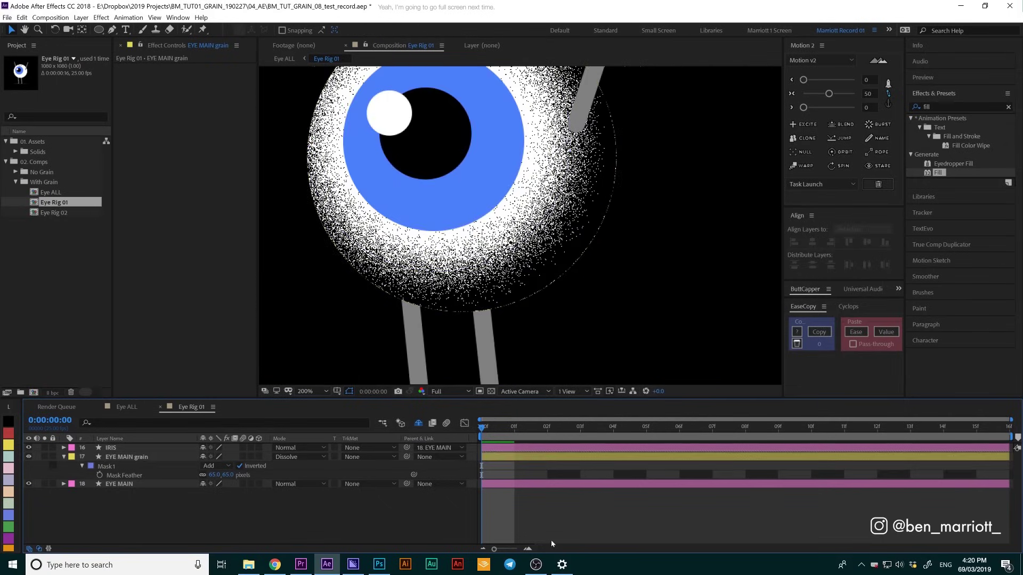
left_click(80, 19)
mouse_move(101, 30)
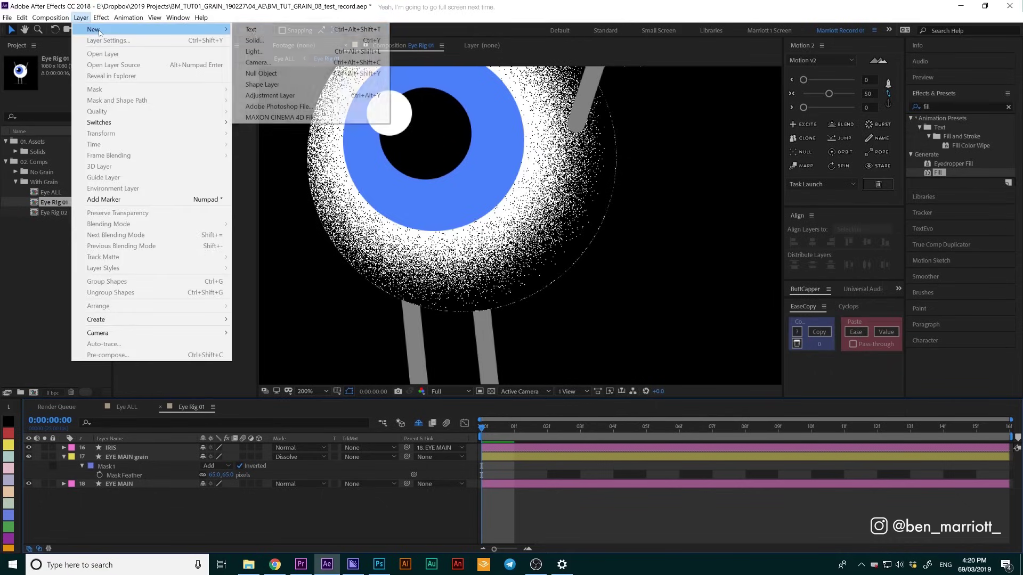
left_click(293, 97)
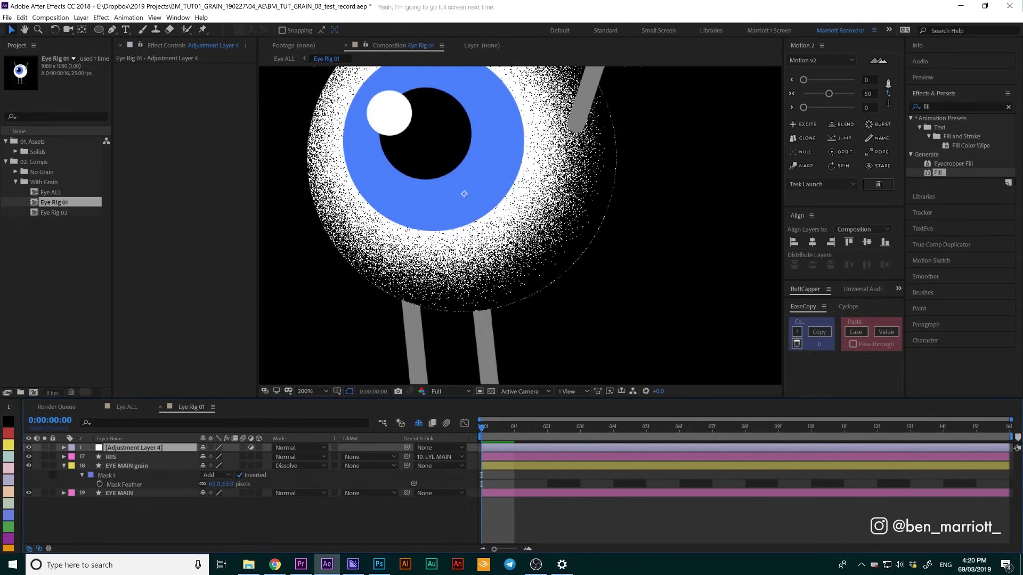
Apply the Turbulent Displace effect to the new adjustment layer and preview the distortion on the whole character
key("ctrl+5")
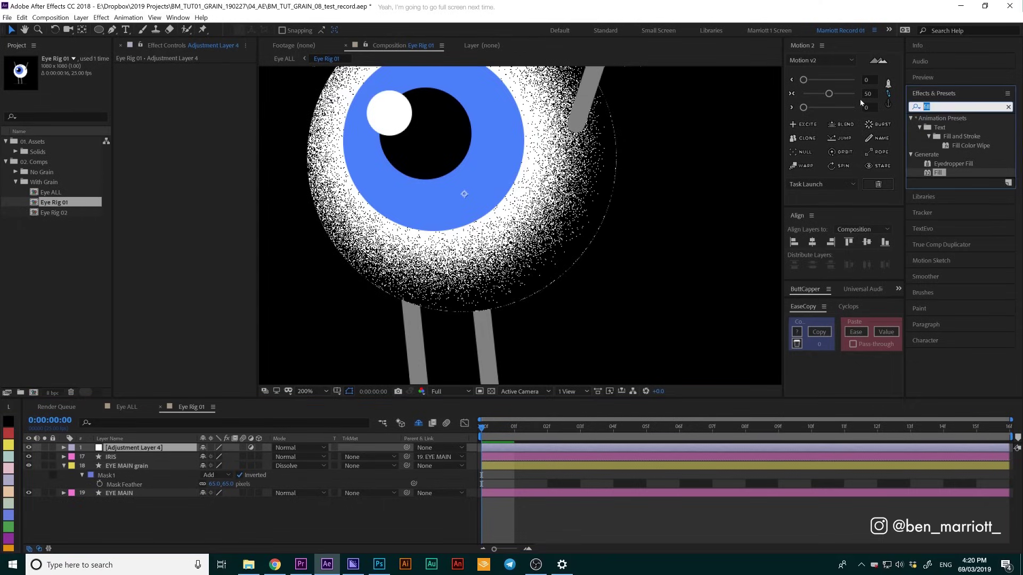
type("turb")
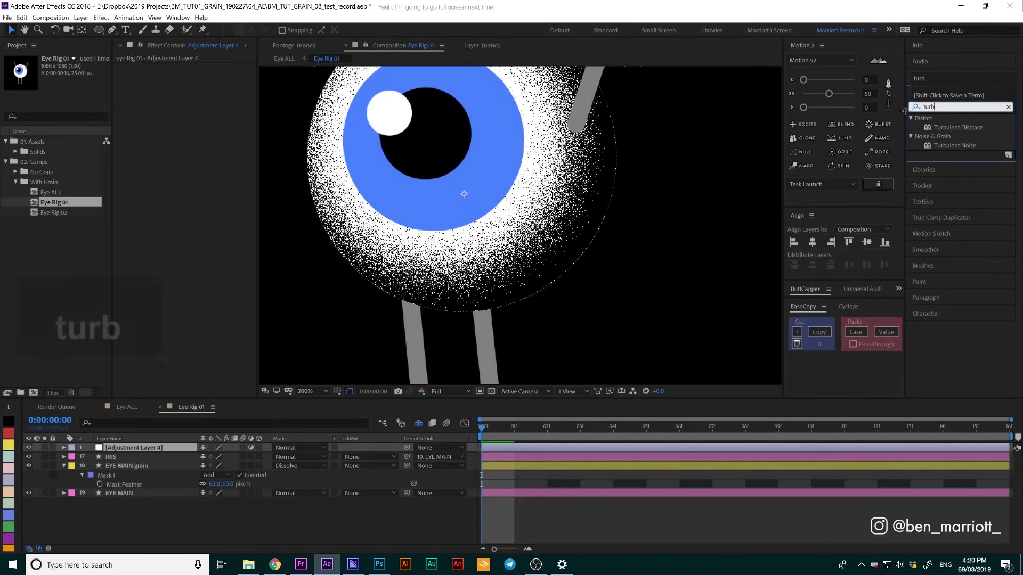
double_click(952, 128)
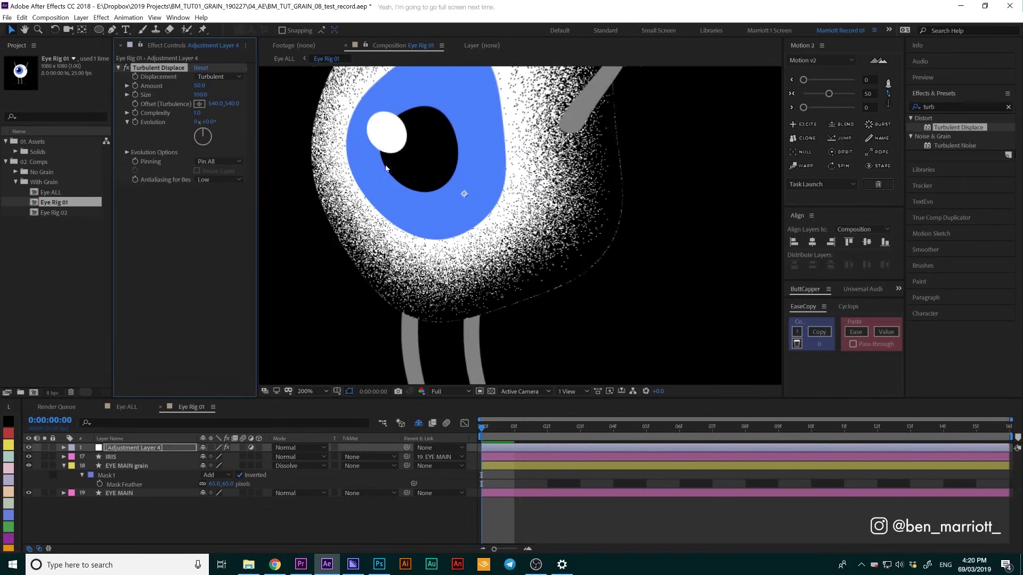
scroll(432, 182, "down", 2)
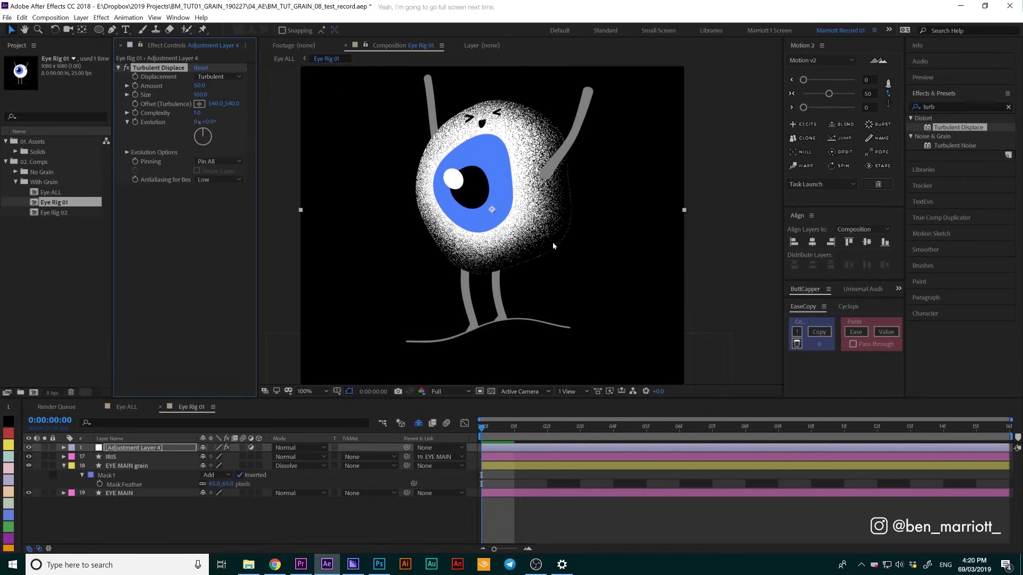
left_click(483, 430)
key("space")
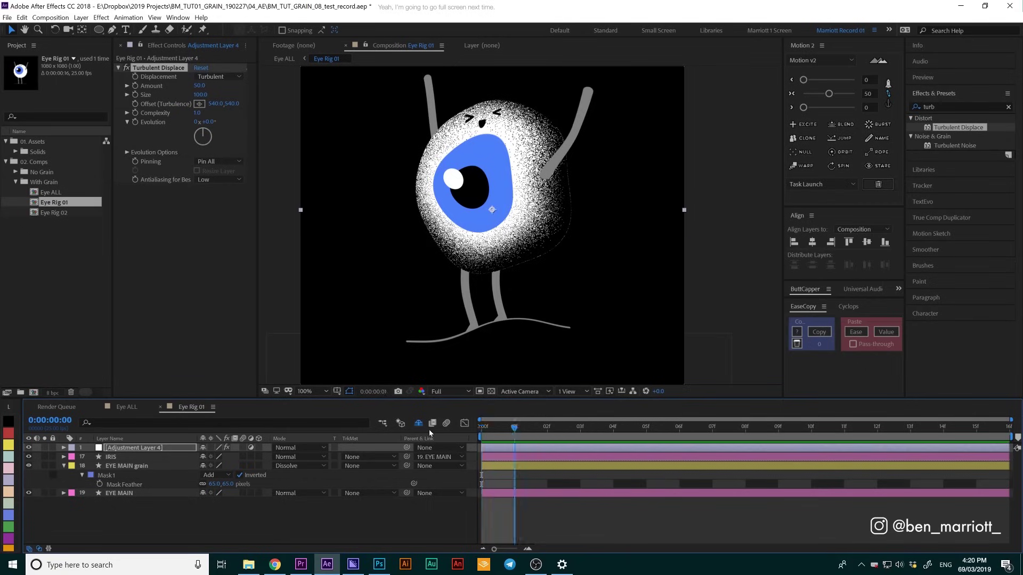
key("space")
Set the Turbulent Displace Size to 2 and Amount to 30
left_click(199, 95)
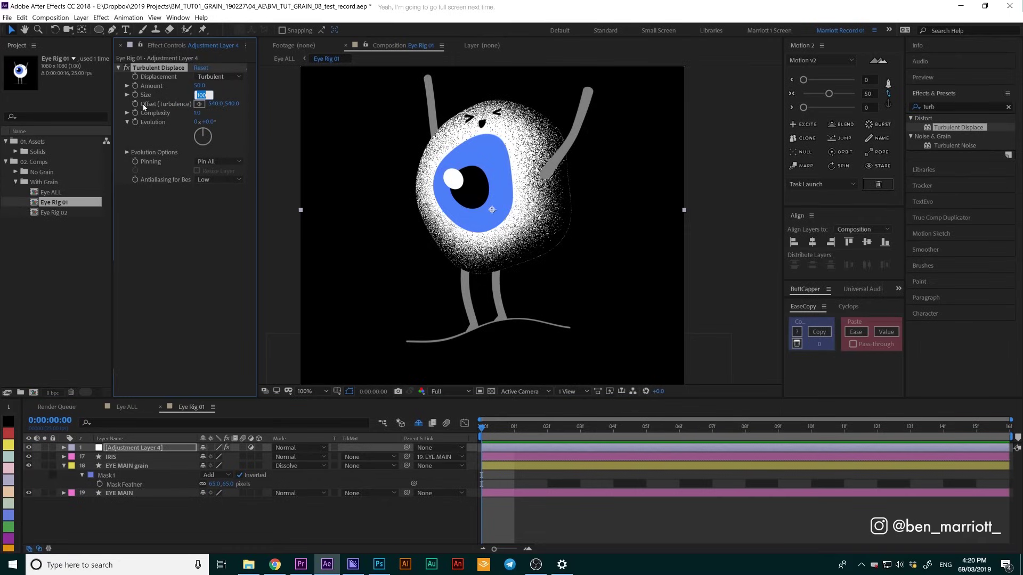
type("2")
key("Return")
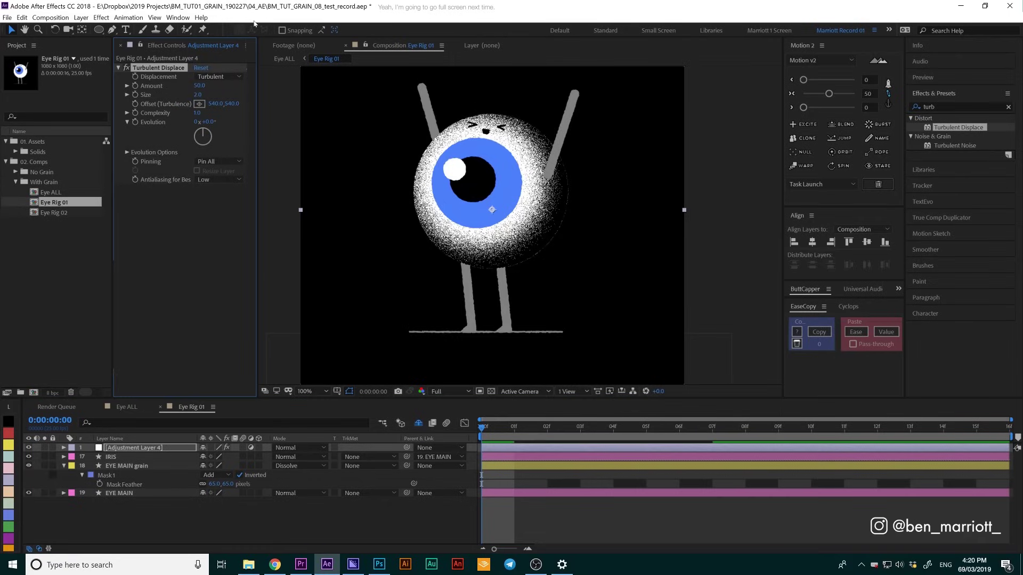
left_click(198, 85)
type("30")
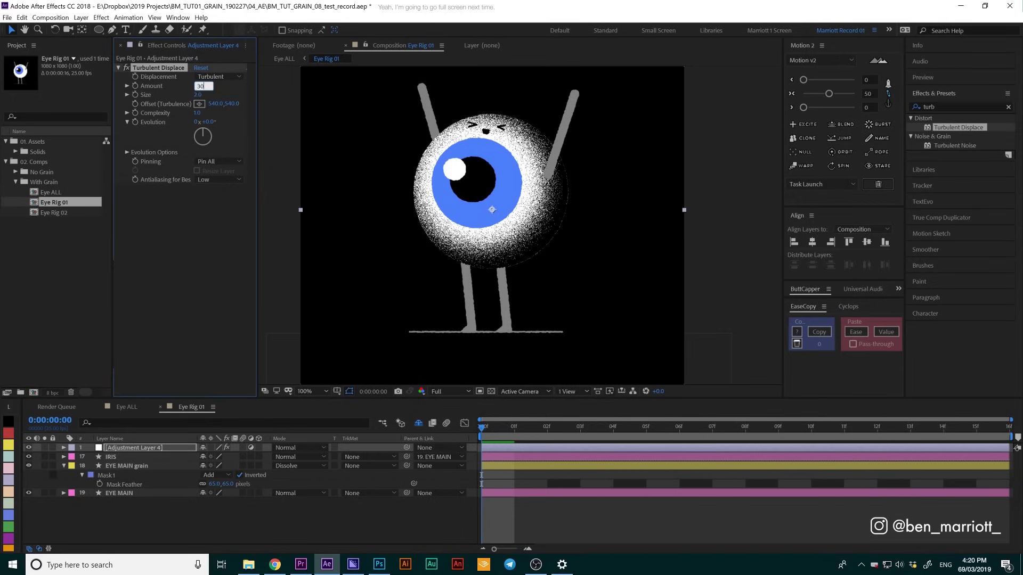
key("Return")
Compare the eyeball's grain with the adjustment layer on and off, up close at 800% and at full view
scroll(510, 241, "up", 6)
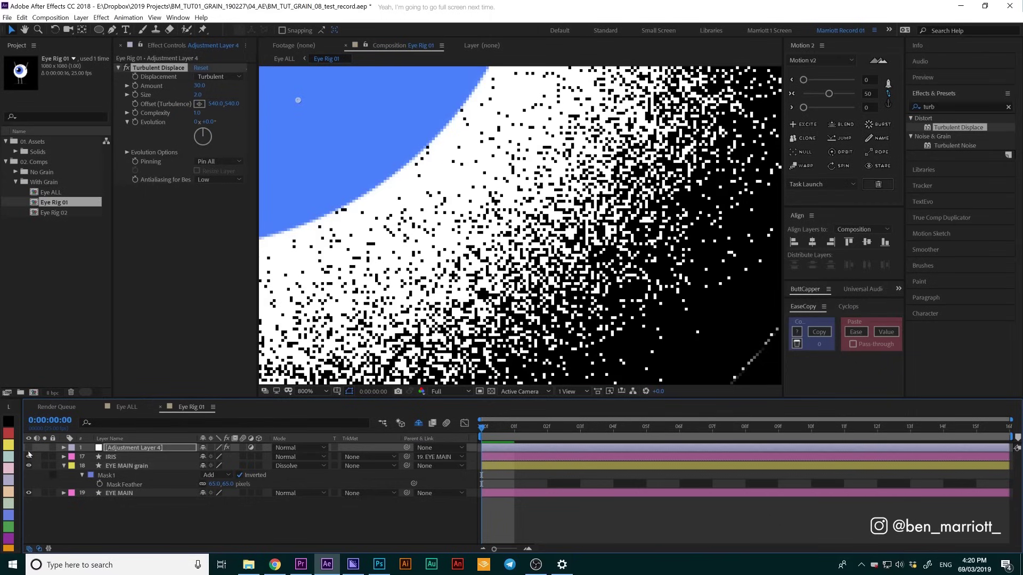
left_click(29, 448)
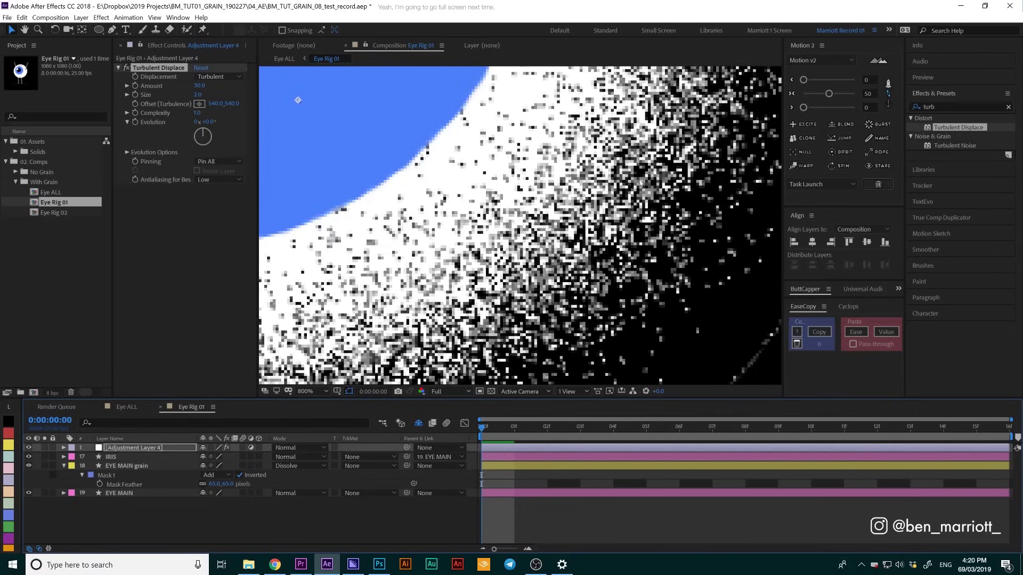
key("comma")
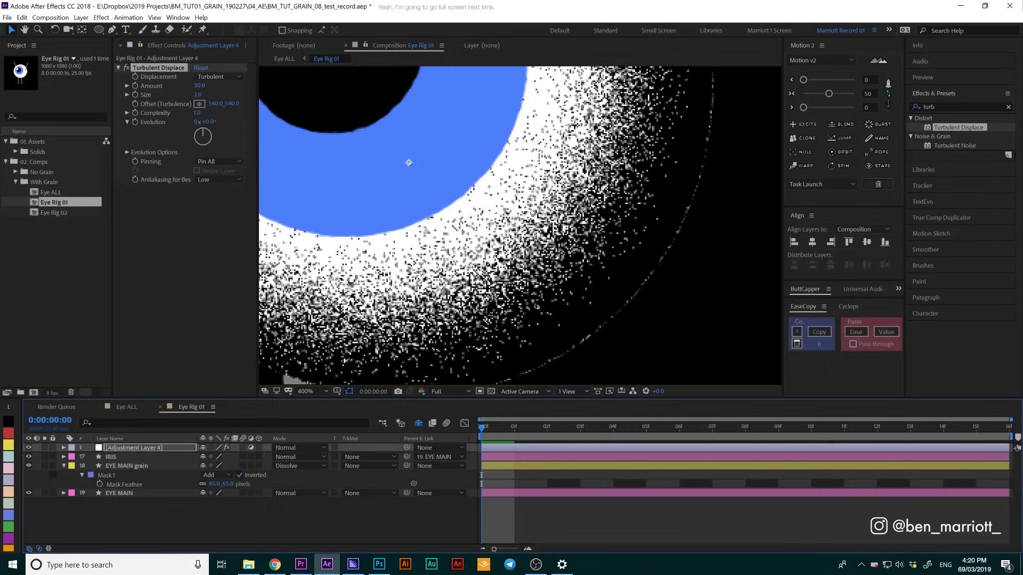
key("comma")
key("comma")
key("comma")
key("comma")
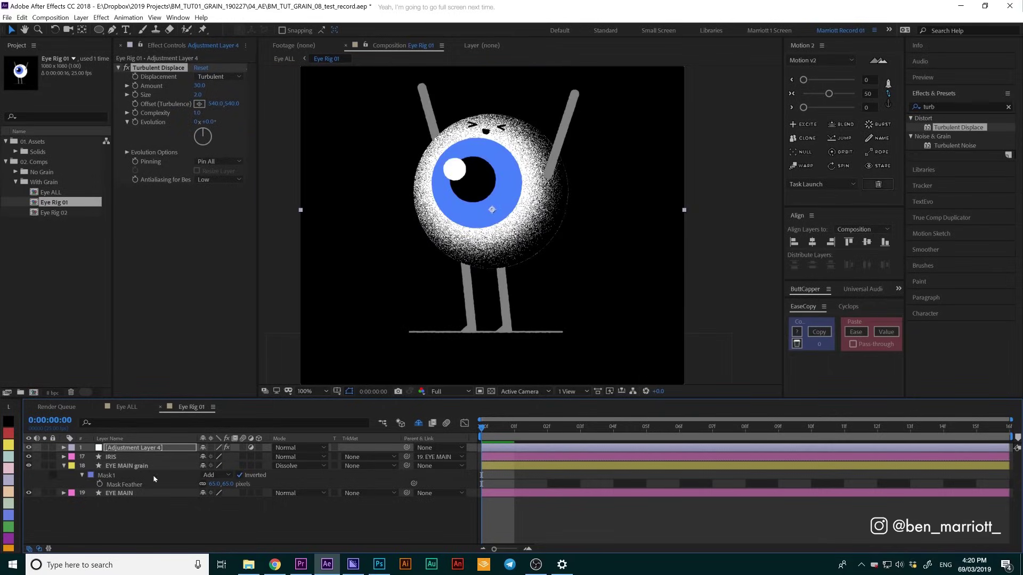
left_click(29, 448)
Move Mask 1 of the EYE MAIN grain layer around the eyeball and settle it slightly up and to the left
left_click(126, 466)
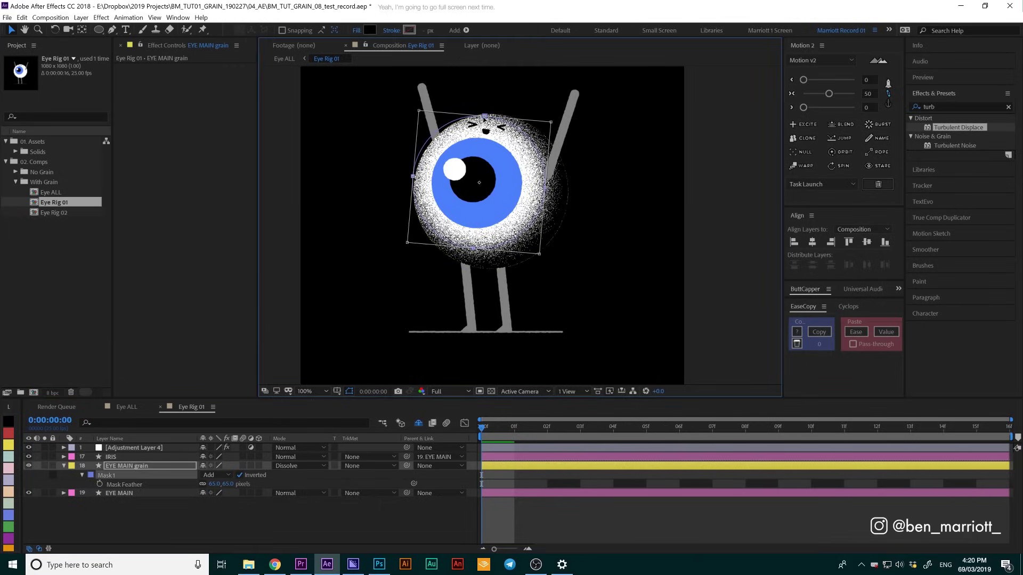
key("shift+KP_Enter")
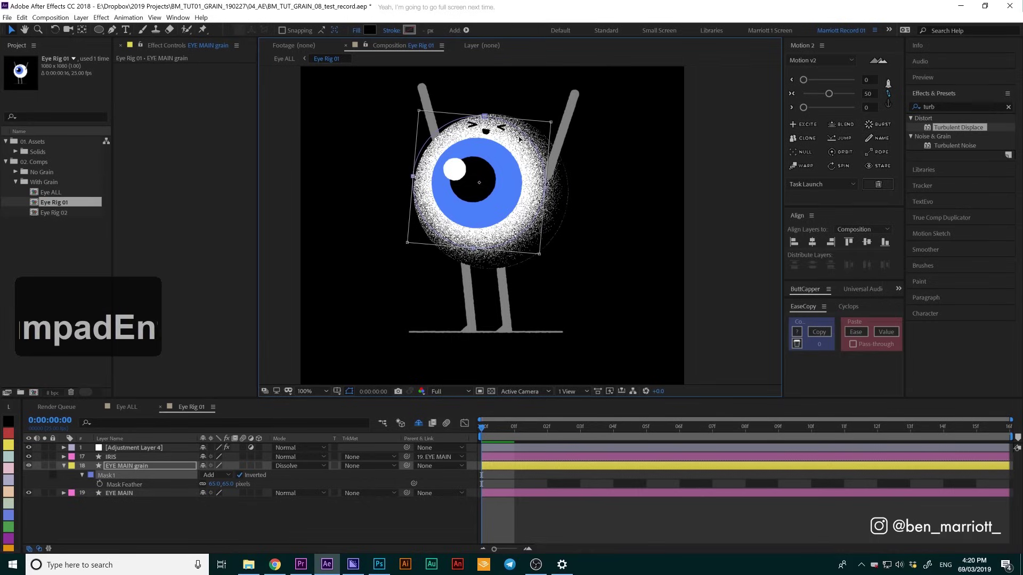
left_click_drag(519, 140, 577, 123)
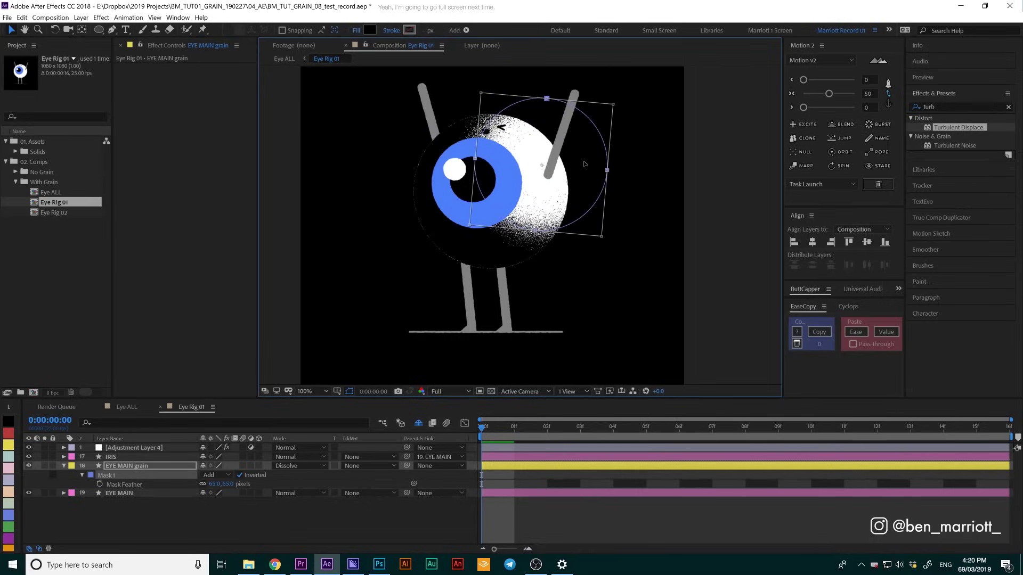
left_click_drag(602, 163, 554, 186)
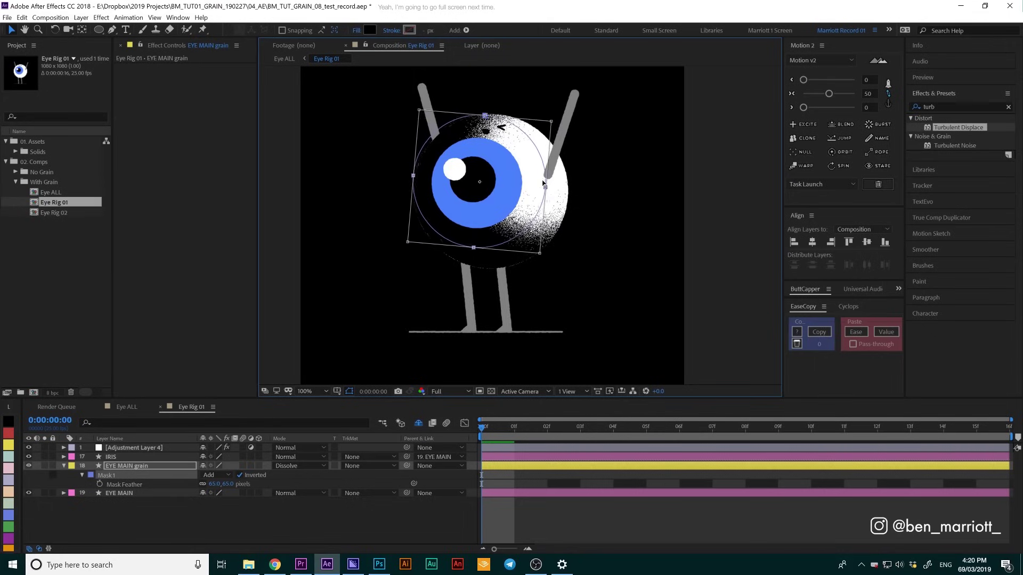
left_click_drag(444, 203, 439, 201)
left_click(528, 499)
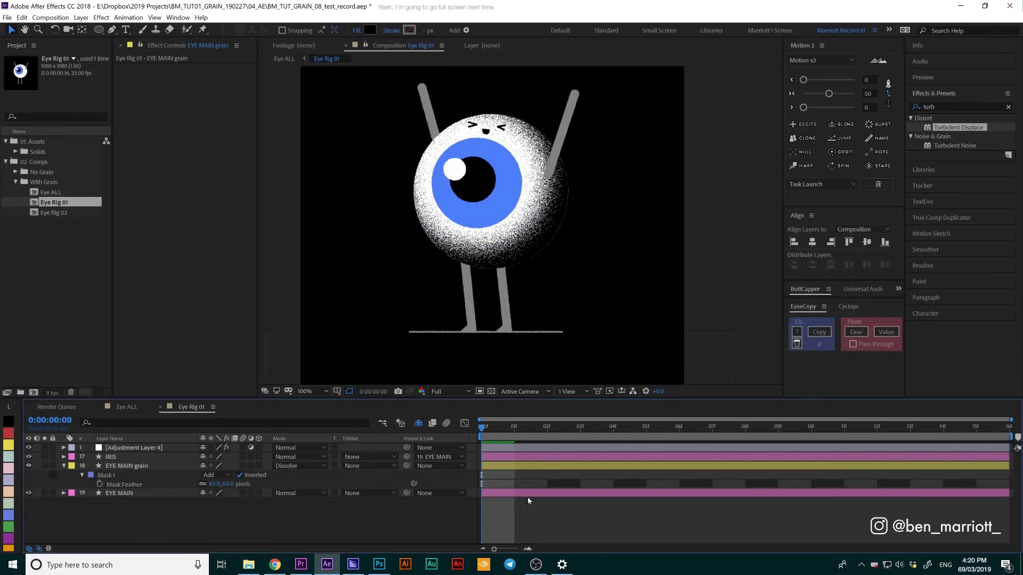
Duplicate the EYE MAIN grain layer and rename the copy EYE MAIN grain rim
left_click(516, 467)
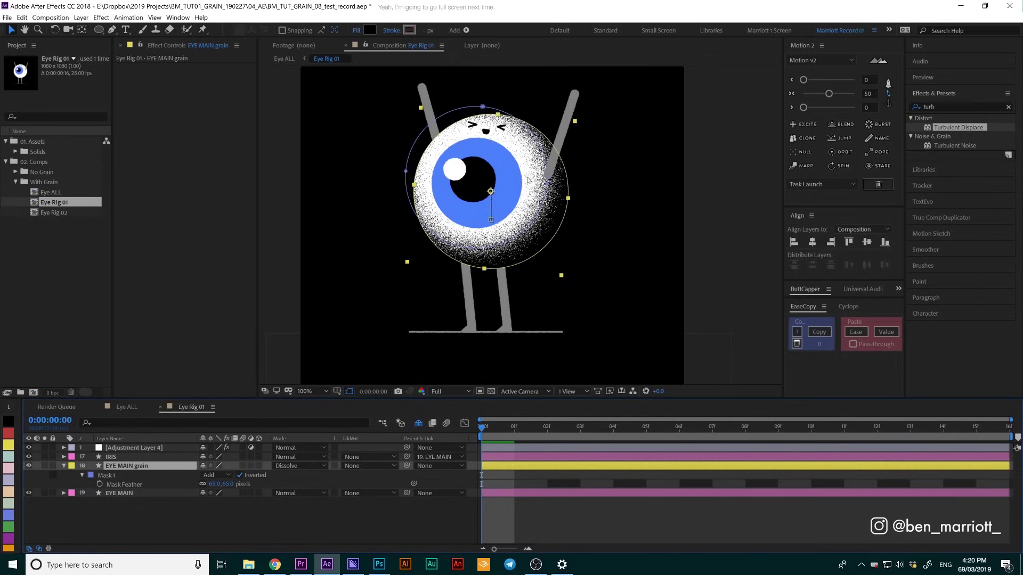
key("ctrl+d")
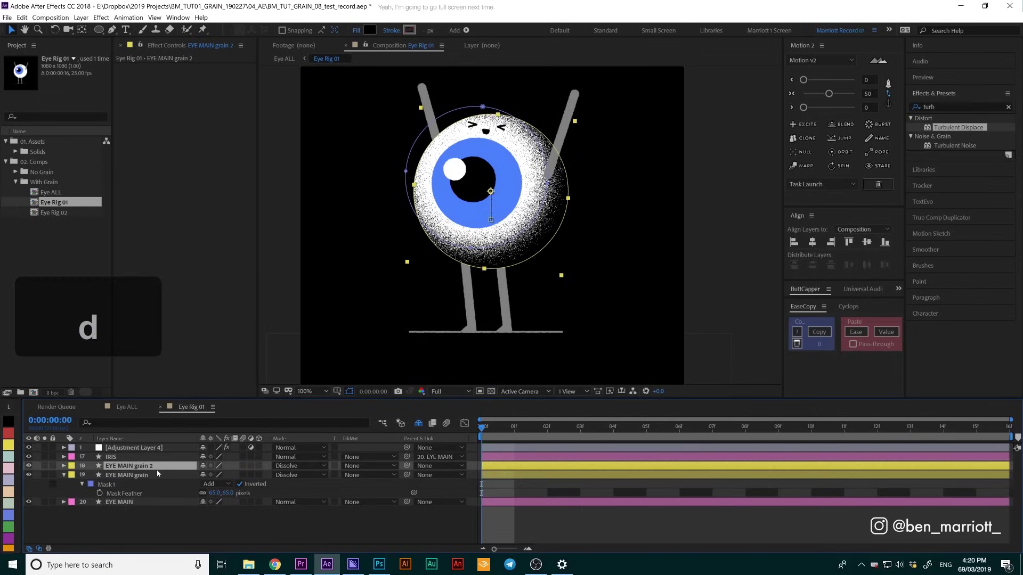
key("Return")
key("BackSpace")
key("BackSpace")
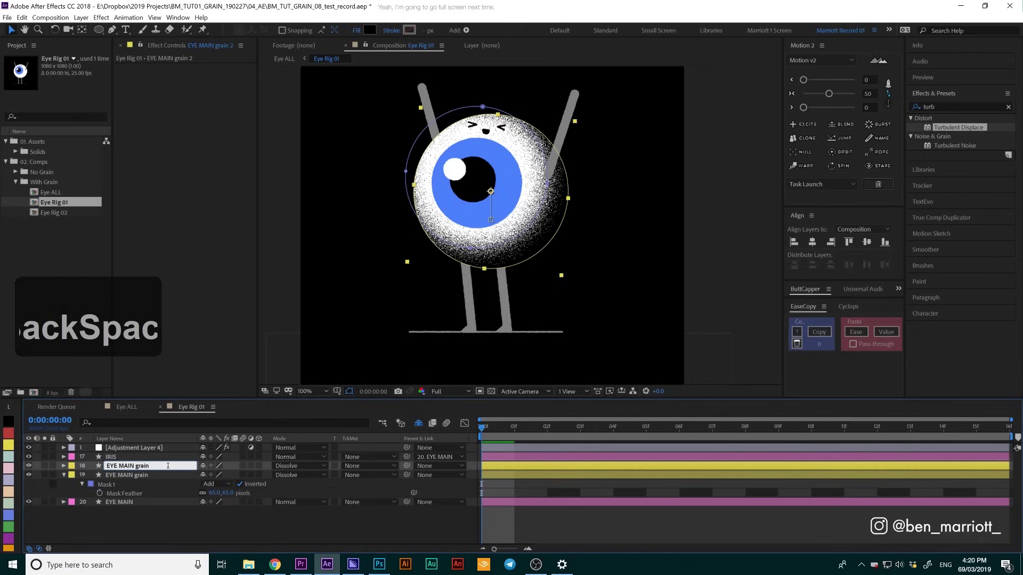
type("rim")
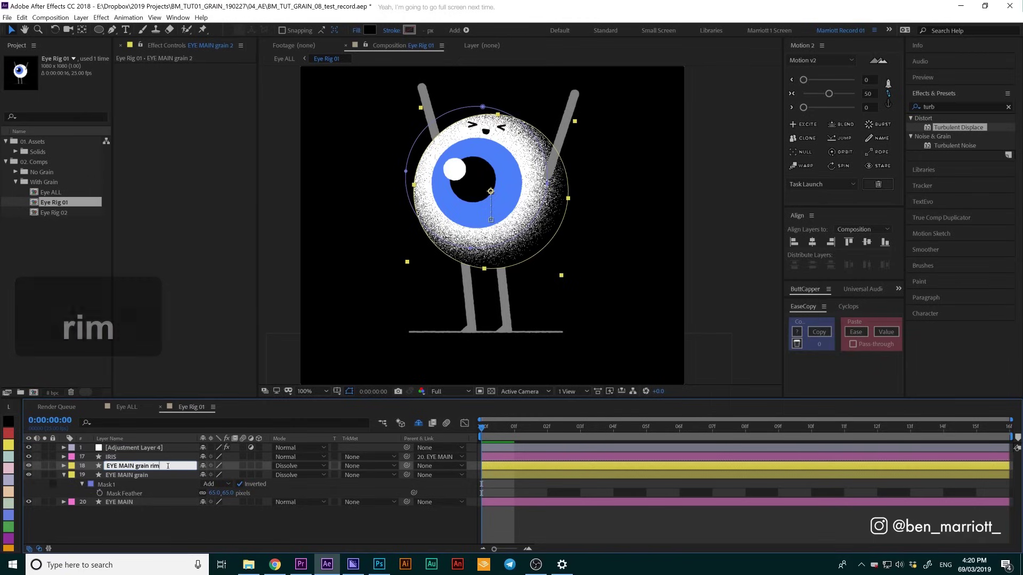
left_click(152, 509)
Change the shape fill colour of the EYE MAIN grain rim layer to white, FFFFFF
left_click(143, 467)
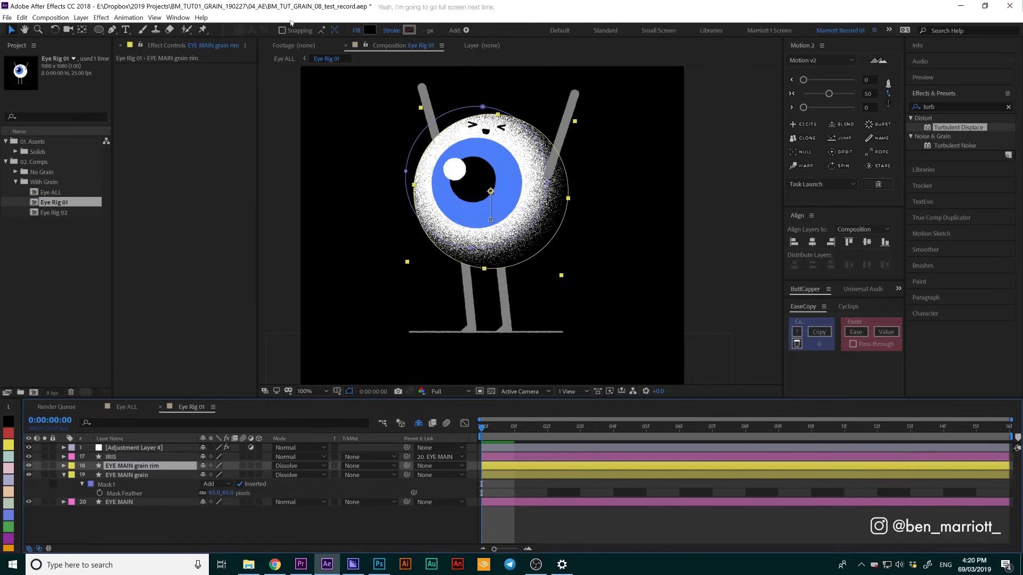
left_click(367, 30)
left_click_drag(155, 272, 129, 231)
left_click(373, 233)
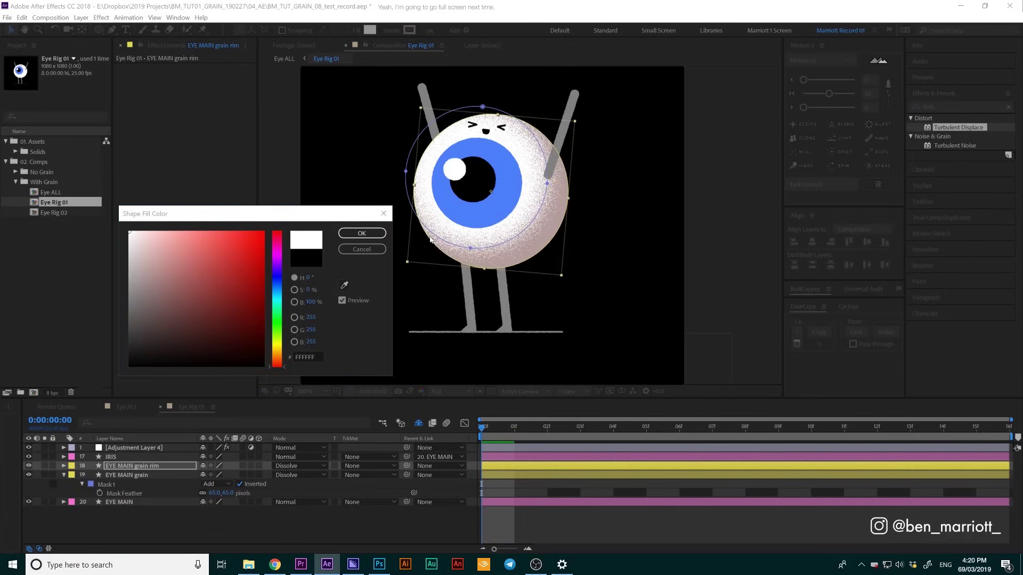
left_click(361, 234)
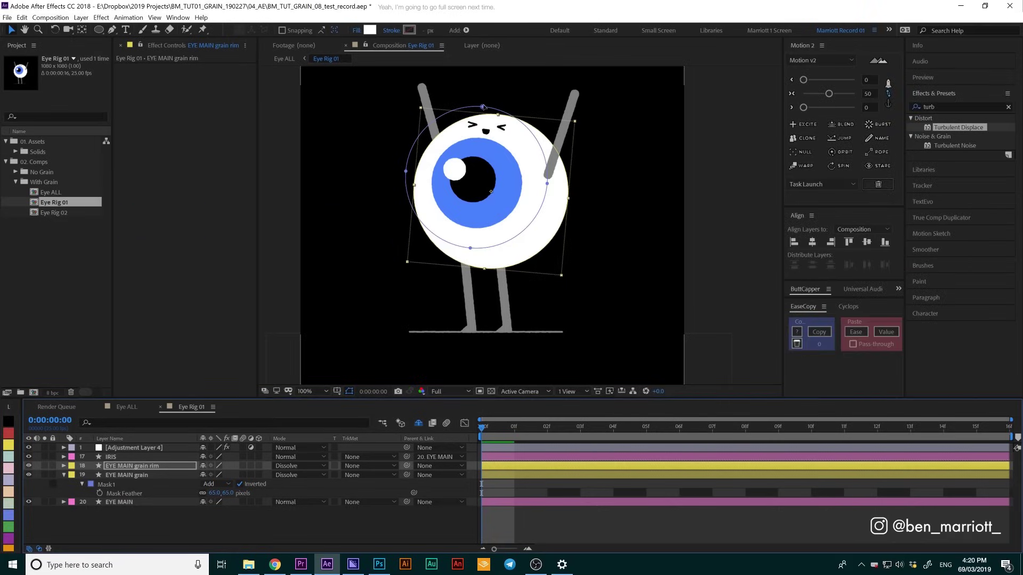
Enlarge the rim layer's mask to reach the eyeball's lower-right edge and set its Mask Feather to 20 pixels
double_click(483, 107)
left_click_drag(541, 254, 561, 276)
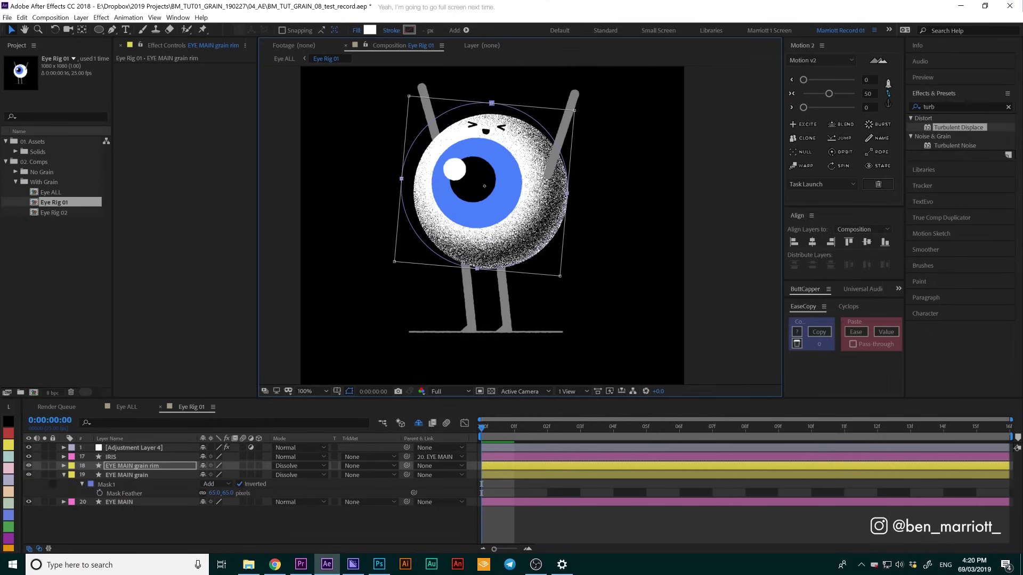
left_click(137, 512)
left_click(152, 466)
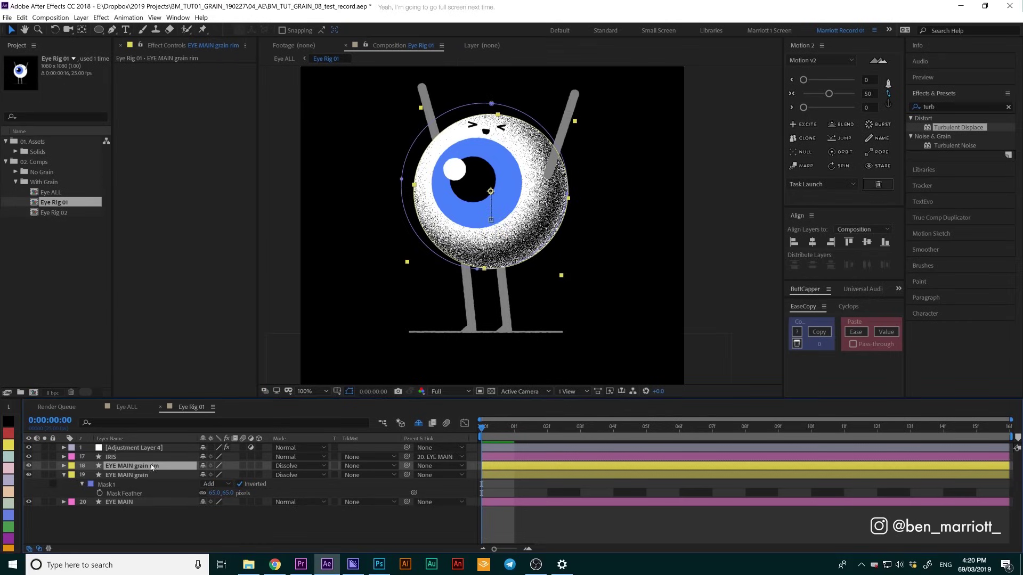
key("f")
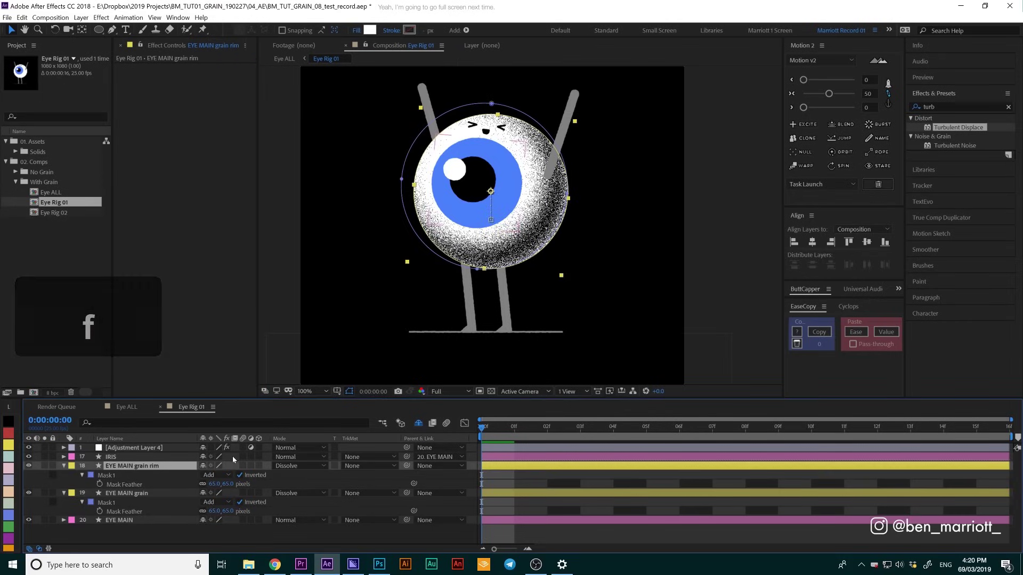
left_click(230, 484)
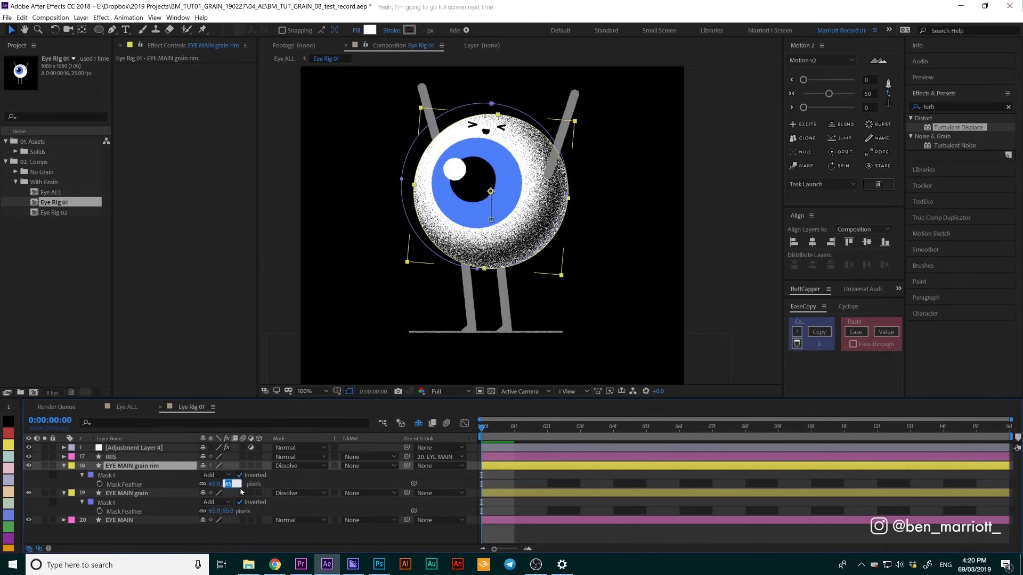
type("20")
key("Return")
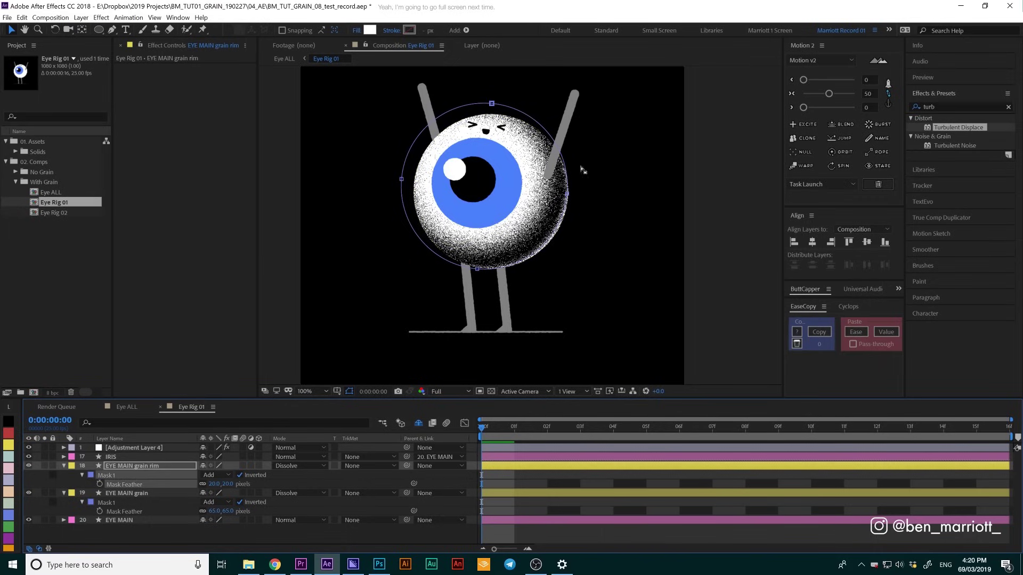
Nudge the rim layer's mask slightly downward and check the grainy rim light along the eyeball's edge
left_click(568, 198)
left_click_drag(548, 212, 548, 213)
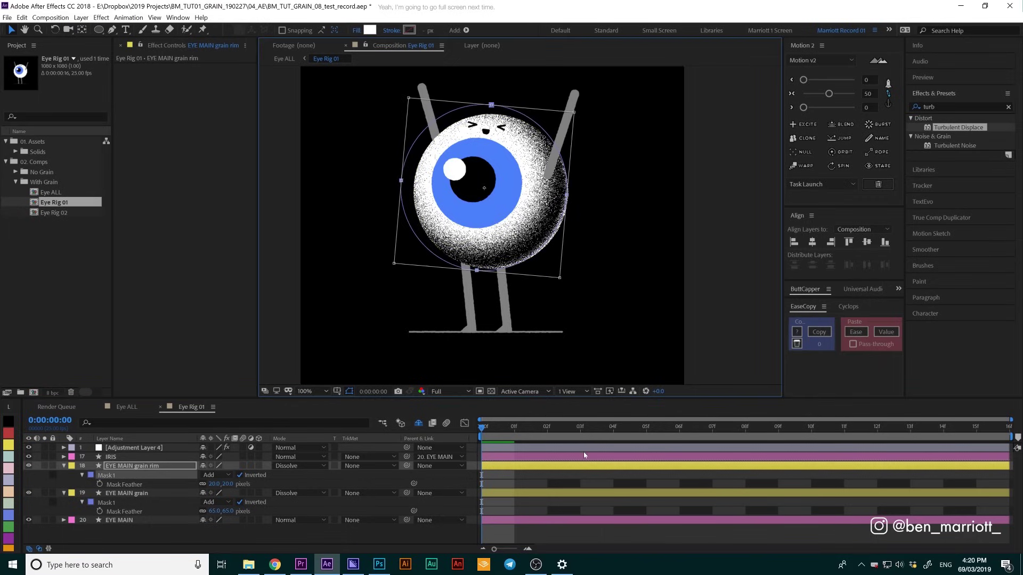
left_click(536, 504)
scroll(522, 267, "down", 1)
scroll(522, 267, "up", 1)
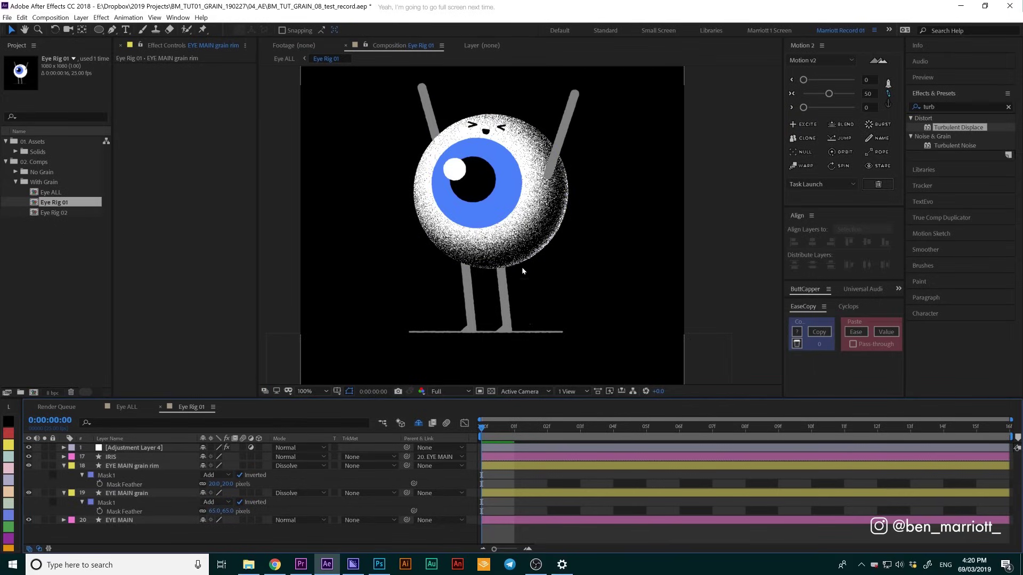
Duplicate the IRIS layer, then give the copy a black shape fill and a yellow label
left_click(123, 457)
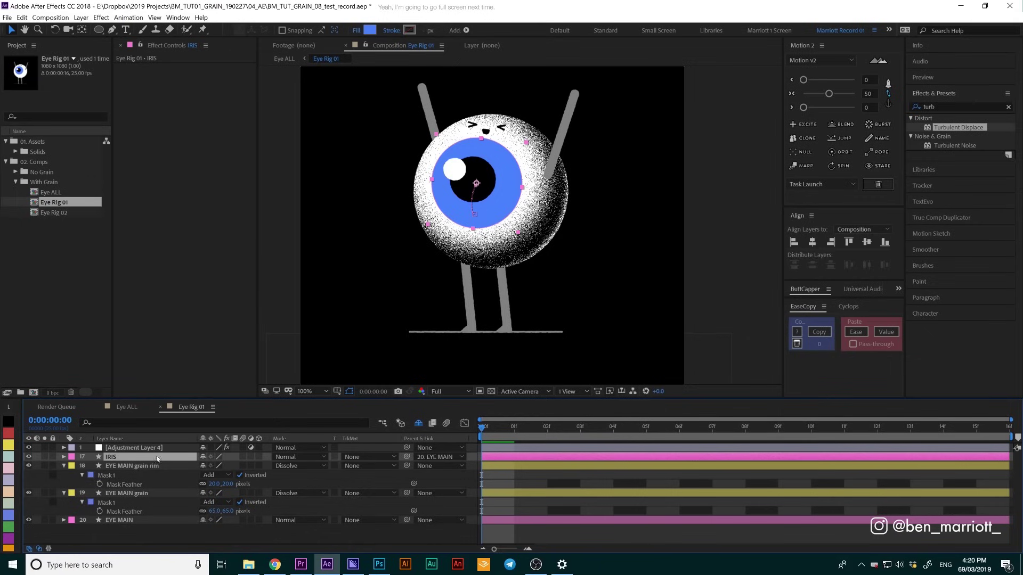
key("ctrl+d")
left_click(369, 30)
left_click(129, 344)
key("Return")
left_click(8, 444)
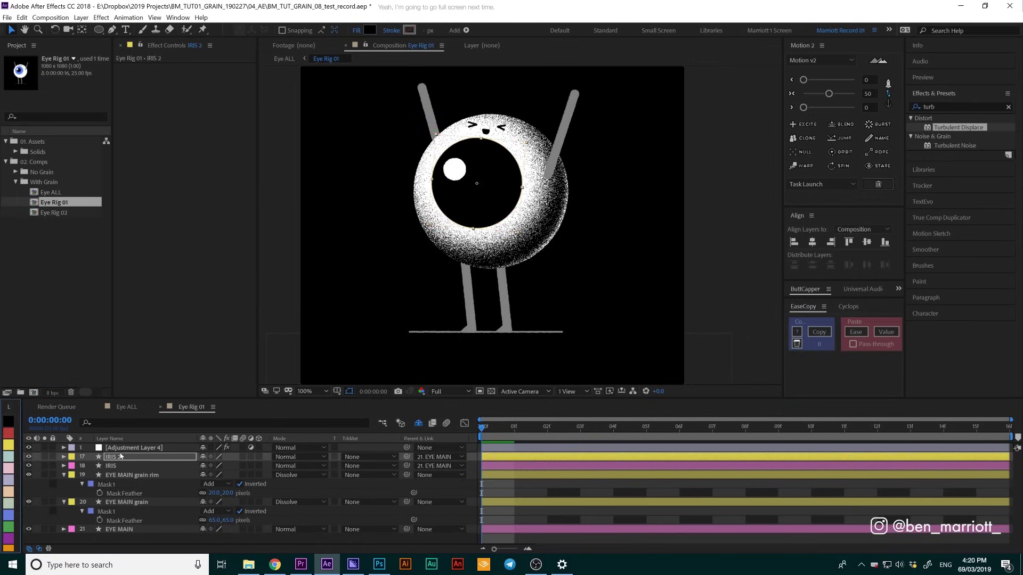
Rename the duplicated iris layer as IRIS grain
key("Return")
left_click(120, 456)
key("BackSpace")
type("grain")
Draw an elliptical mask on the IRIS grain layer, then tilt and position it over the iris
left_click(98, 30)
left_click(251, 30)
left_click_drag(417, 117, 488, 247)
key("v")
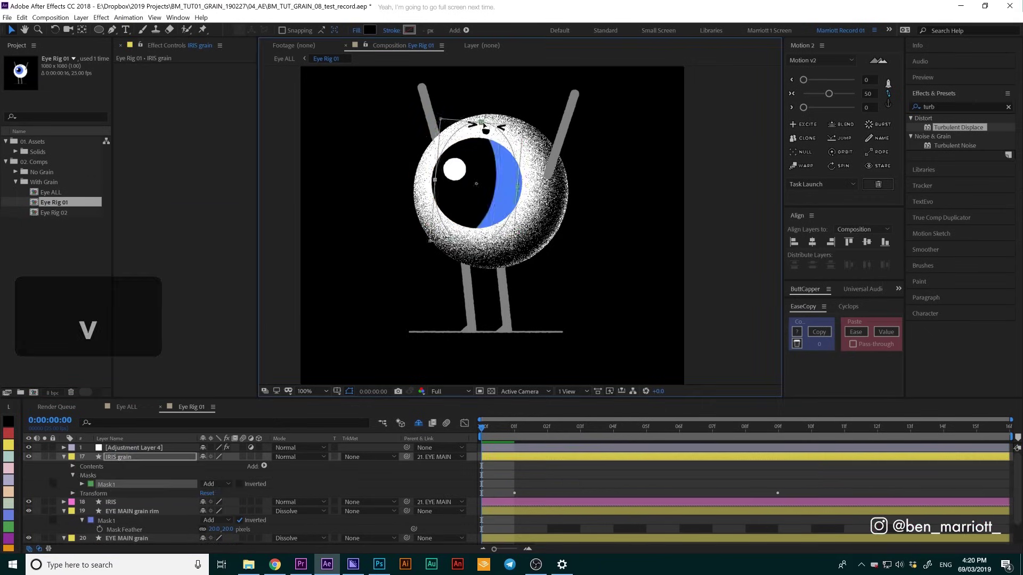
left_click_drag(482, 124, 543, 139)
left_click_drag(522, 195, 510, 191)
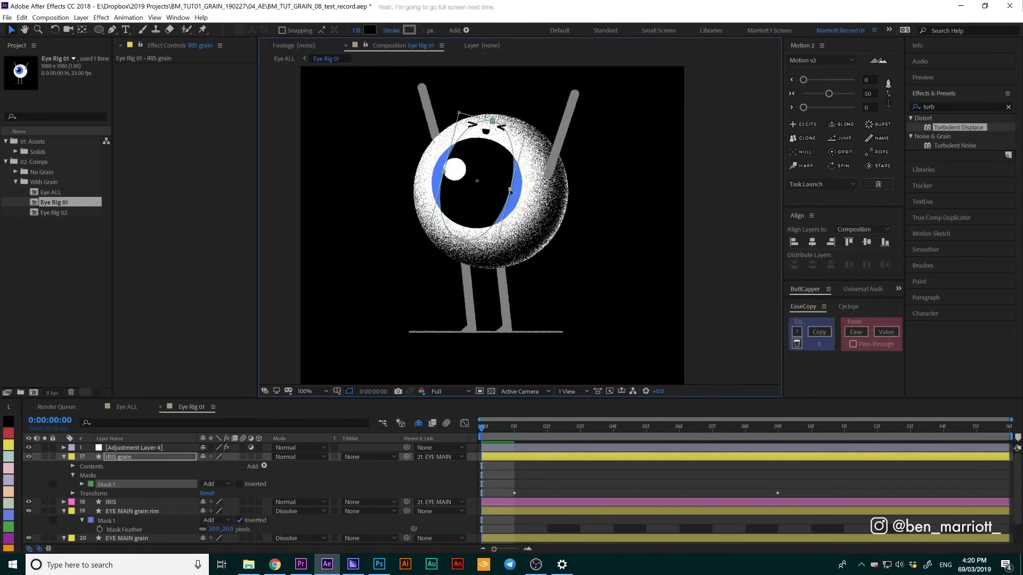
double_click(506, 191)
Set the IRIS grain mask's feather to 40 pixels, invert the mask, and change the layer's blending mode to Dissolve
key("f")
left_click(226, 475)
type("40")
key("Return")
left_click(239, 466)
left_click(299, 457)
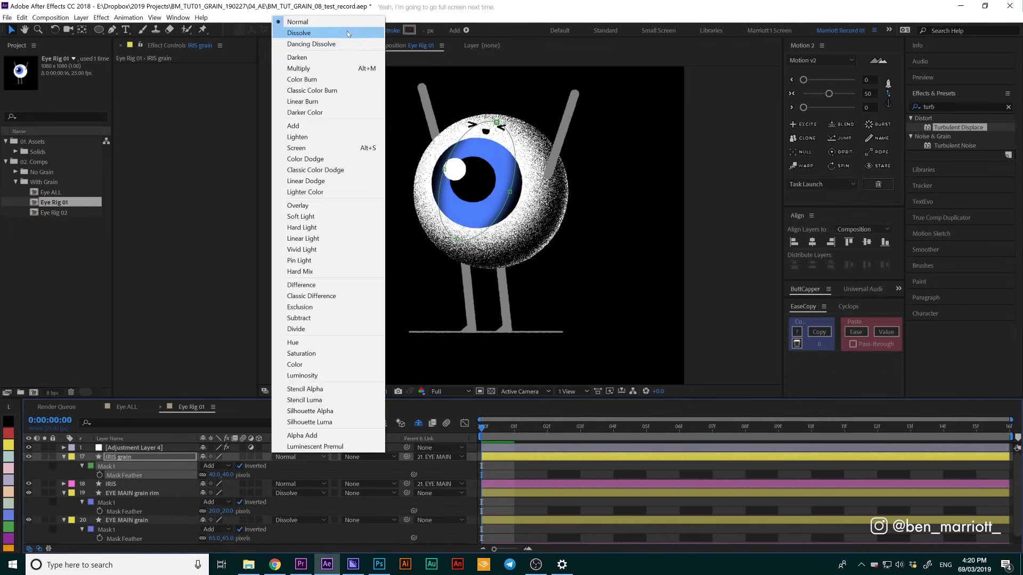
left_click(292, 33)
Rotate the IRIS grain mask further clockwise and nudge it toward the upper left of the iris
double_click(509, 192)
left_click_drag(535, 120, 544, 133)
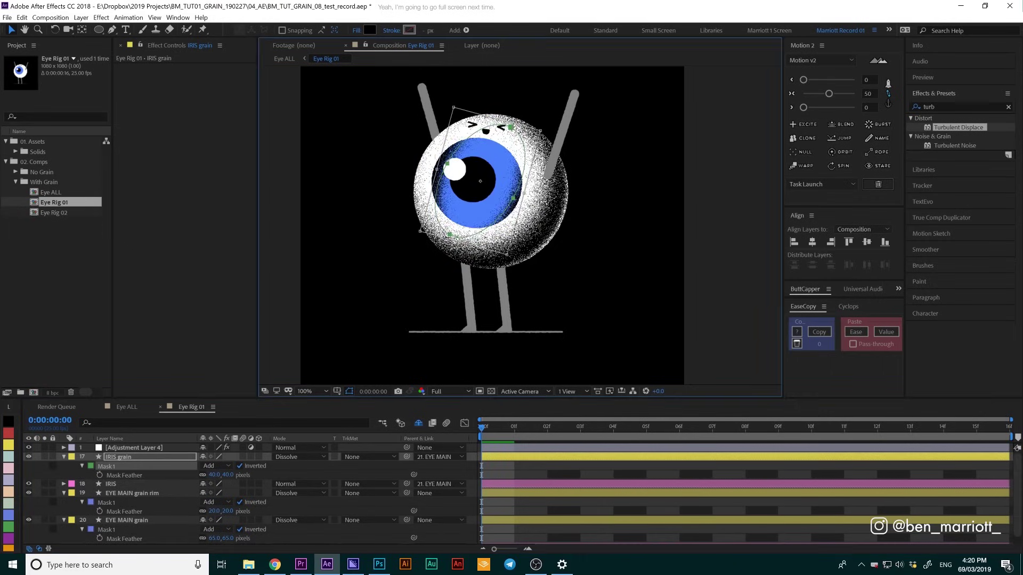
left_click_drag(482, 192, 476, 188)
left_click(599, 213)
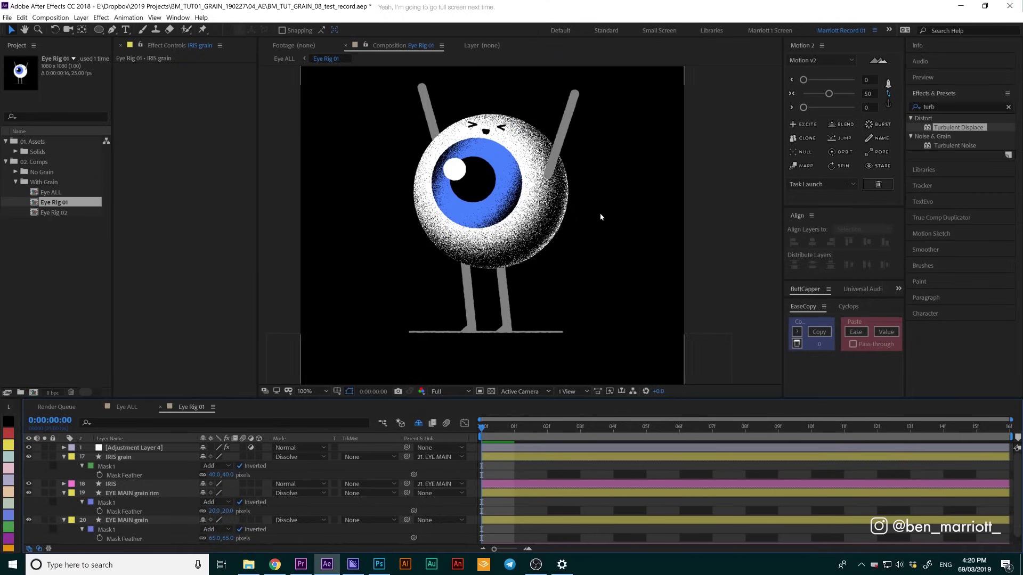
Set the Mask Feather of the EYE MAIN grain layer to 55 pixels
left_click(126, 520)
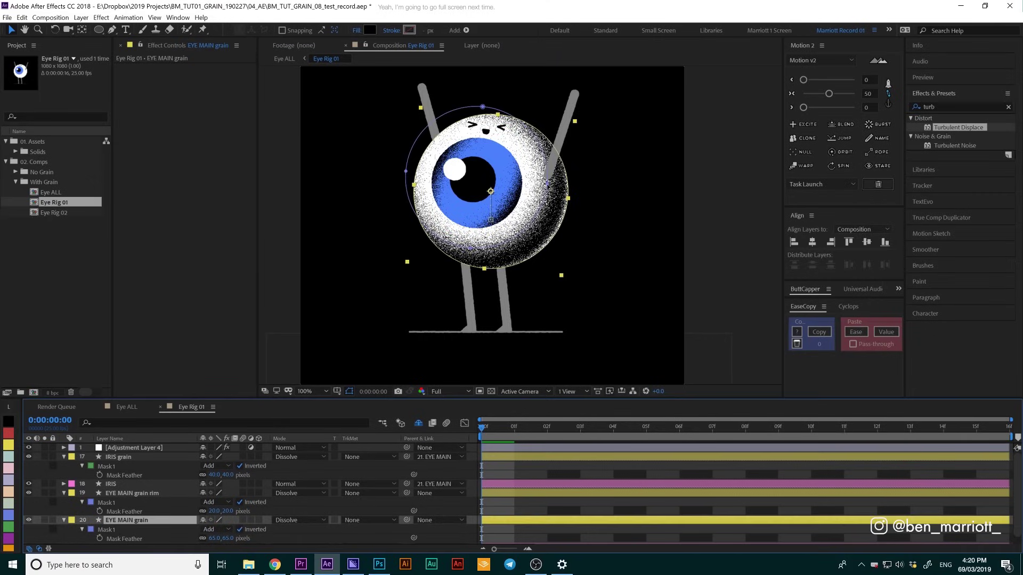
left_click(486, 475)
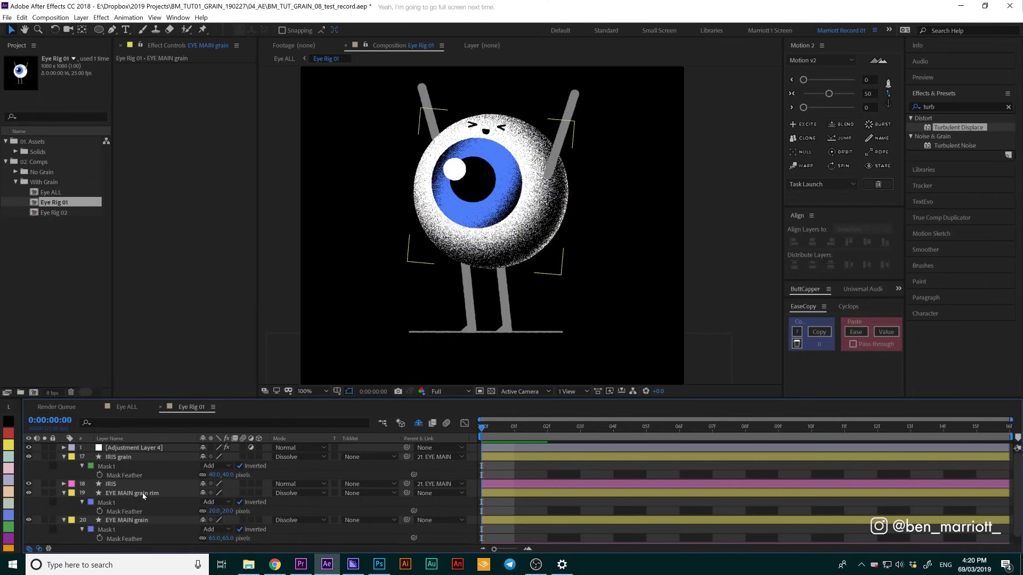
left_click(143, 521)
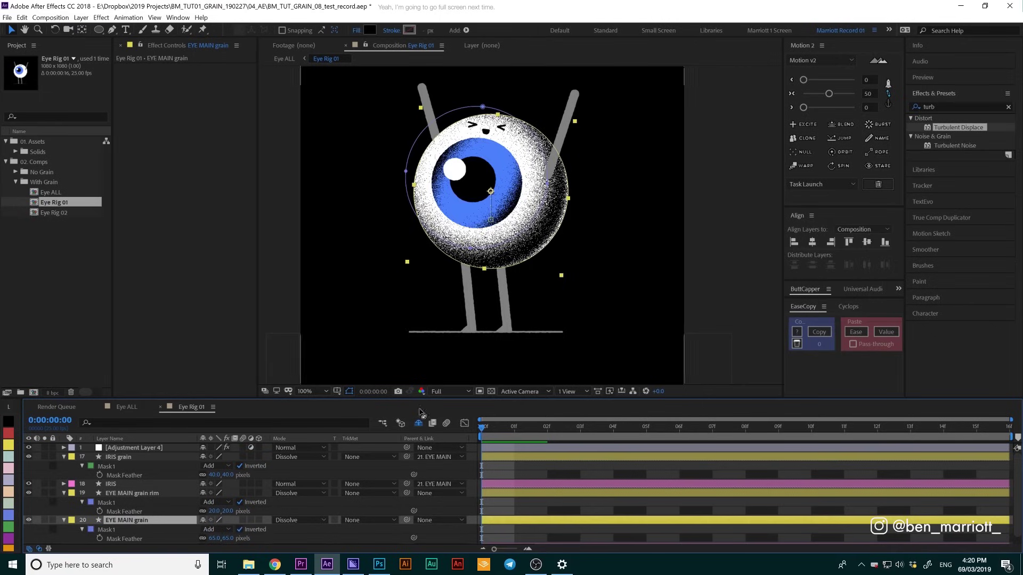
scroll(214, 534, "down", 1)
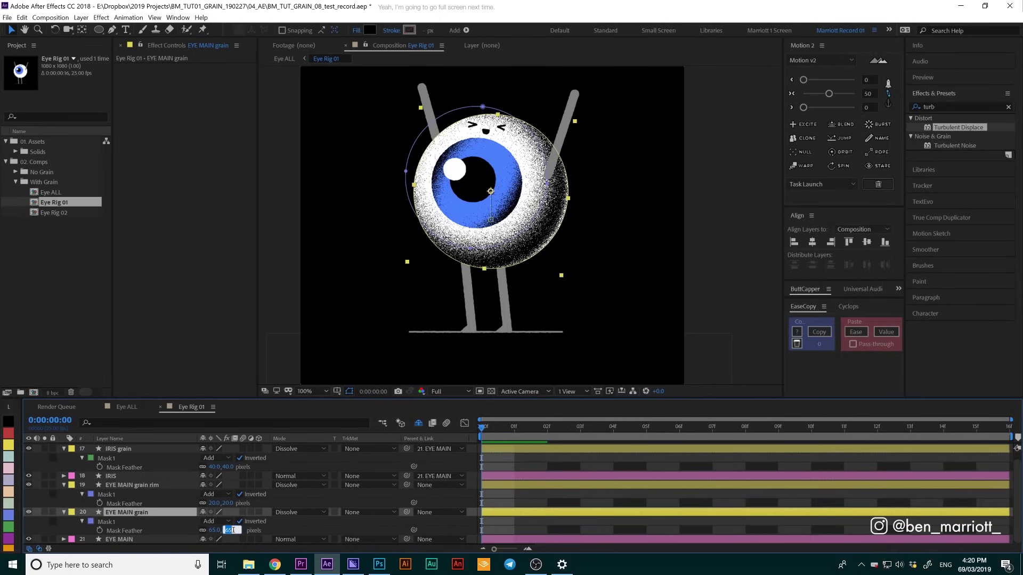
key("Return")
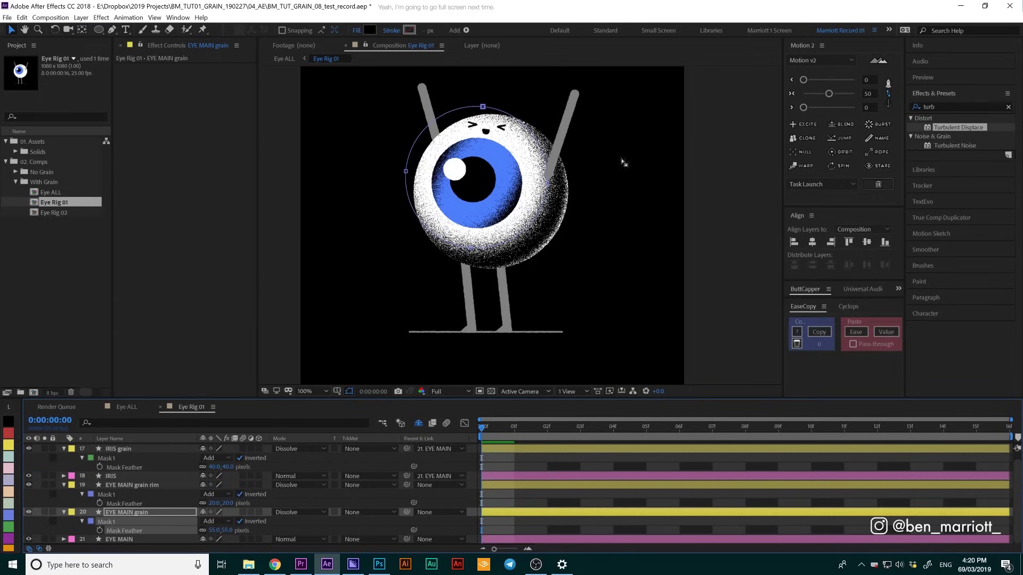
left_click(537, 191)
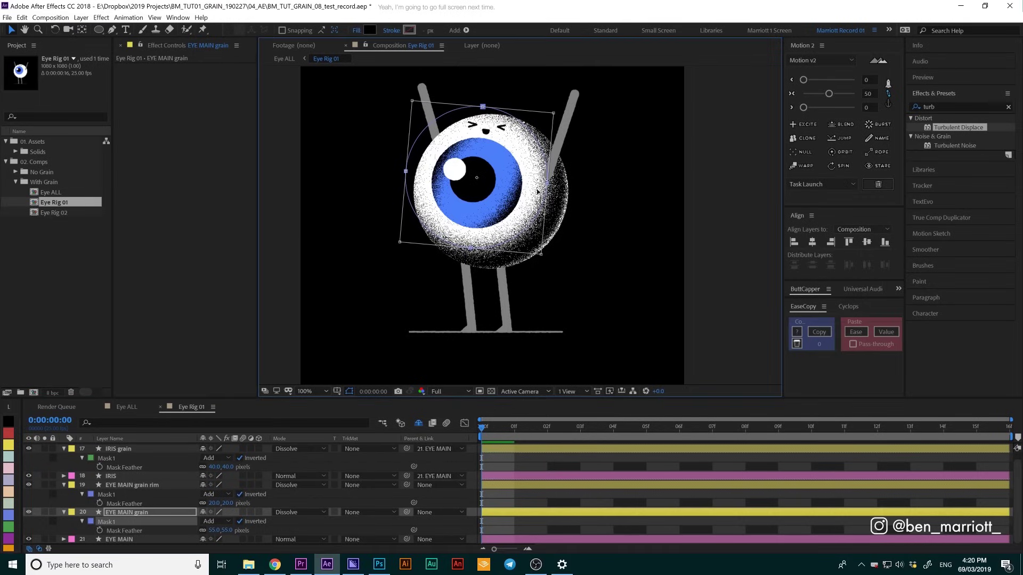
Preview the Eye Rig 01 animation and examine the grain up close around the lower eyeball and legs
left_click(564, 441)
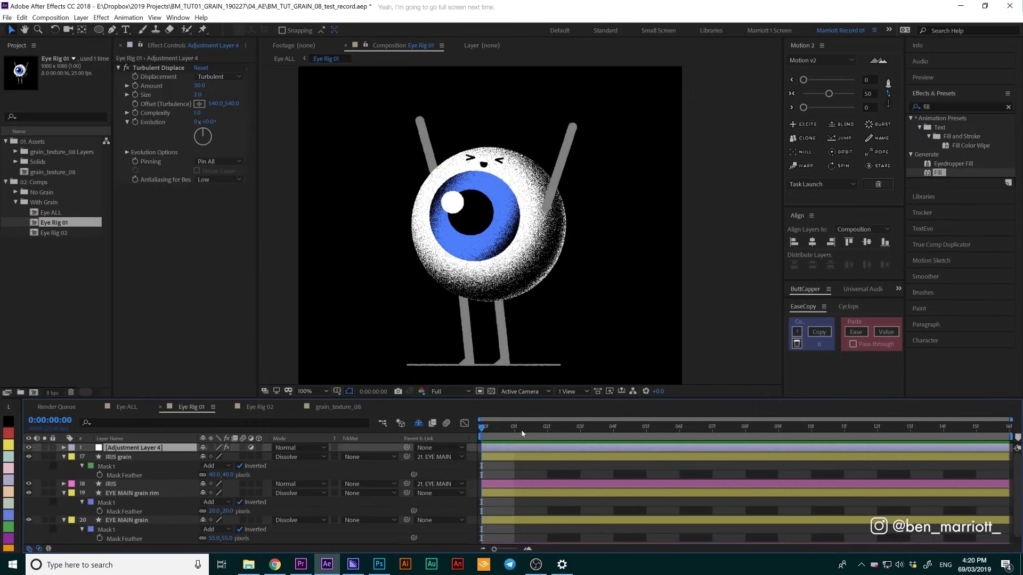
key("space")
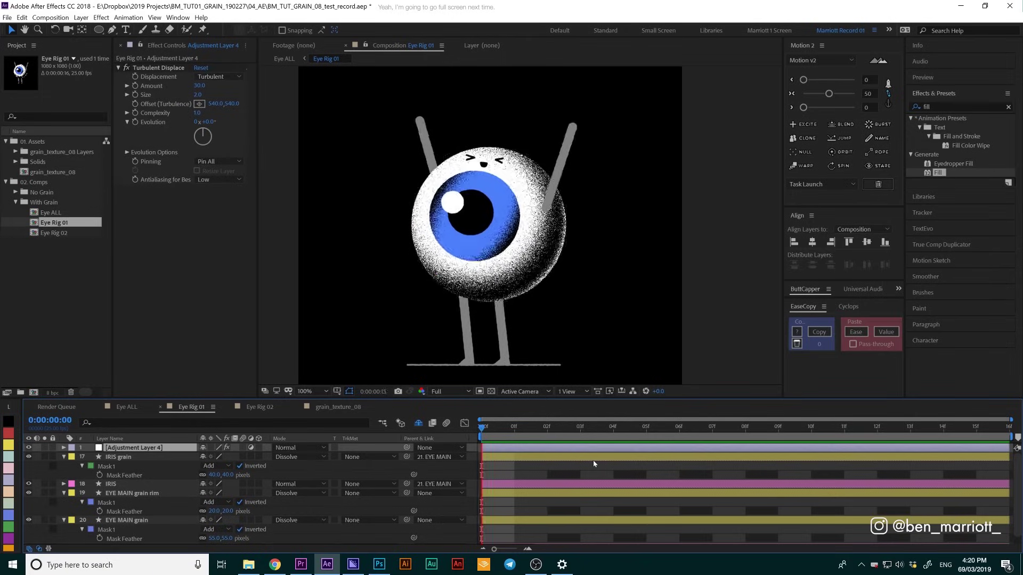
key("space")
left_click_drag(524, 426, 470, 436)
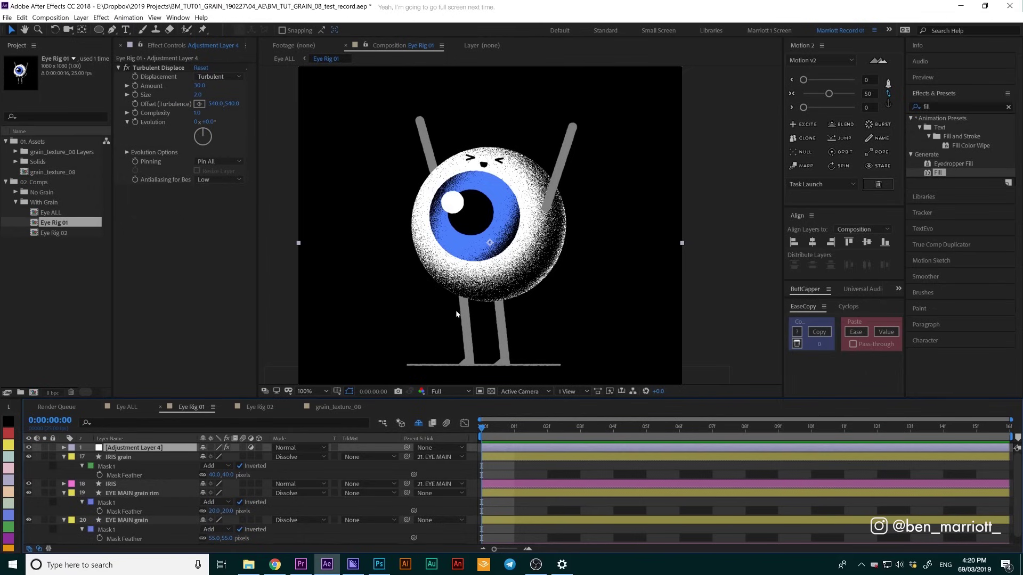
key("period")
left_click_drag(578, 331, 593, 192)
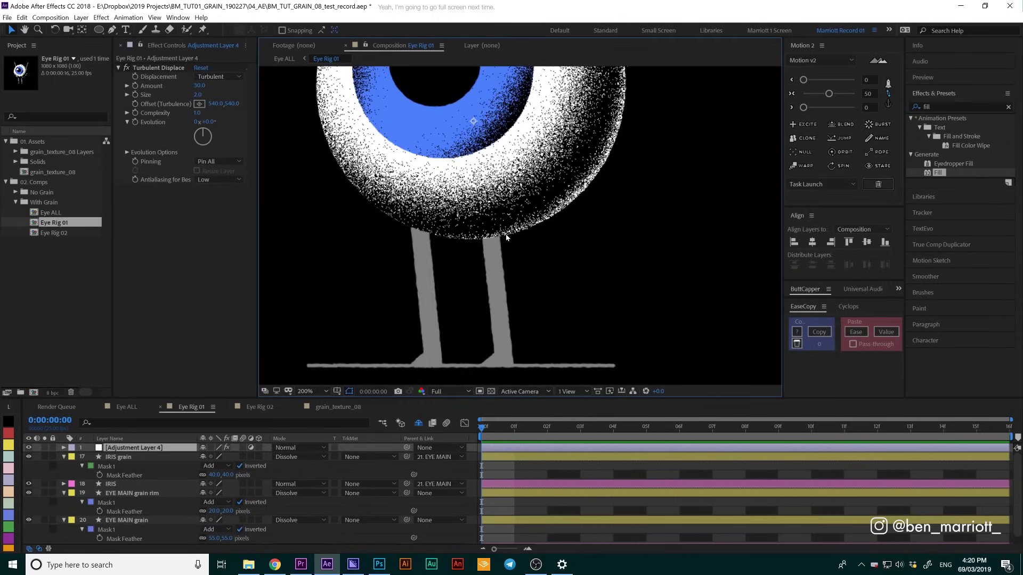
key("comma")
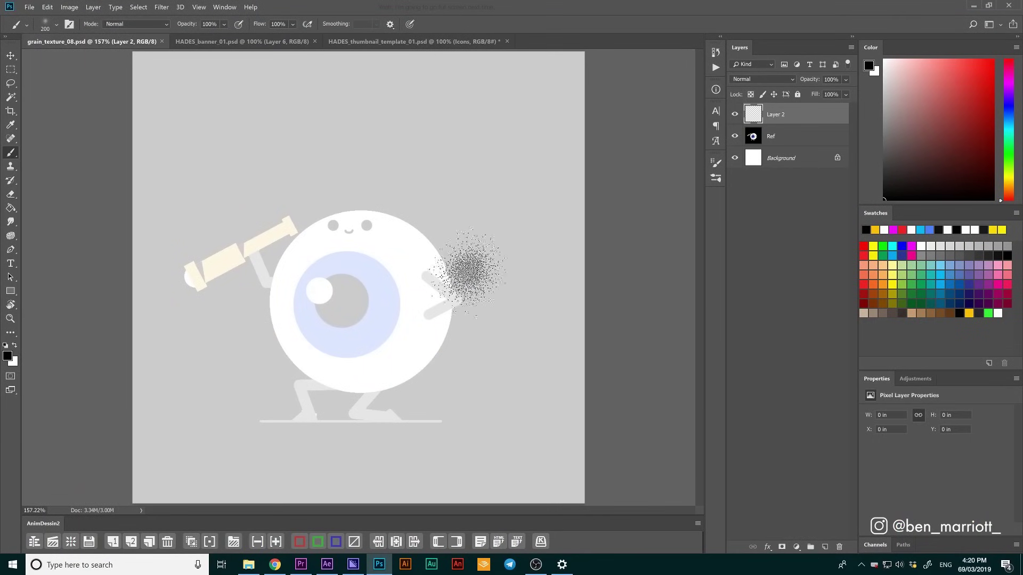
Try out the 200-pixel grainy brush with broad black strokes across Layer 2
left_click(798, 140)
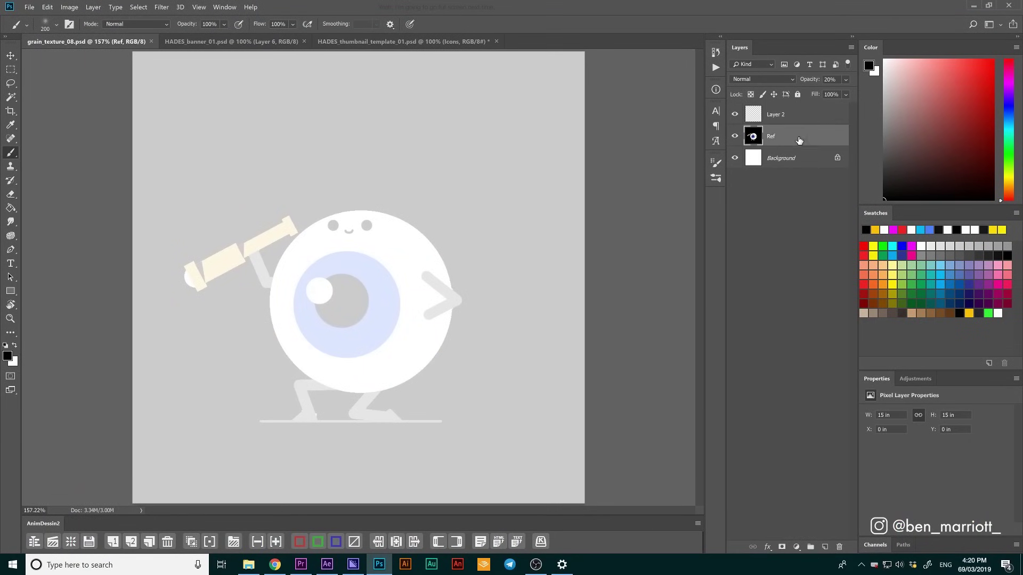
left_click(805, 122)
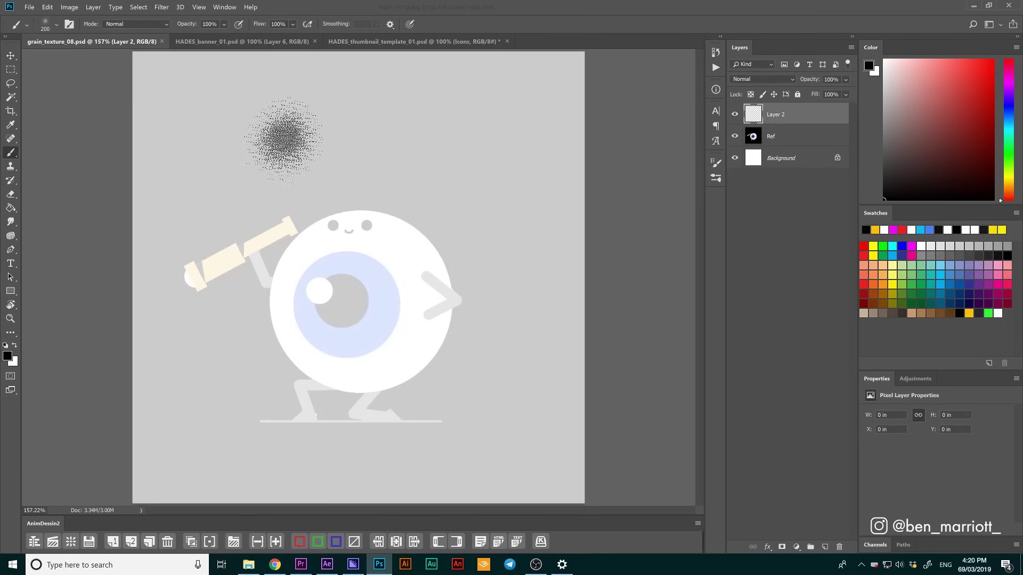
mouse_move(254, 88)
left_mouse_down()
mouse_move(418, 171)
mouse_move(413, 206)
mouse_move(330, 159)
mouse_move(308, 175)
mouse_move(370, 168)
mouse_move(394, 203)
mouse_move(352, 170)
mouse_move(349, 183)
left_mouse_up()
left_click_drag(289, 226, 498, 292)
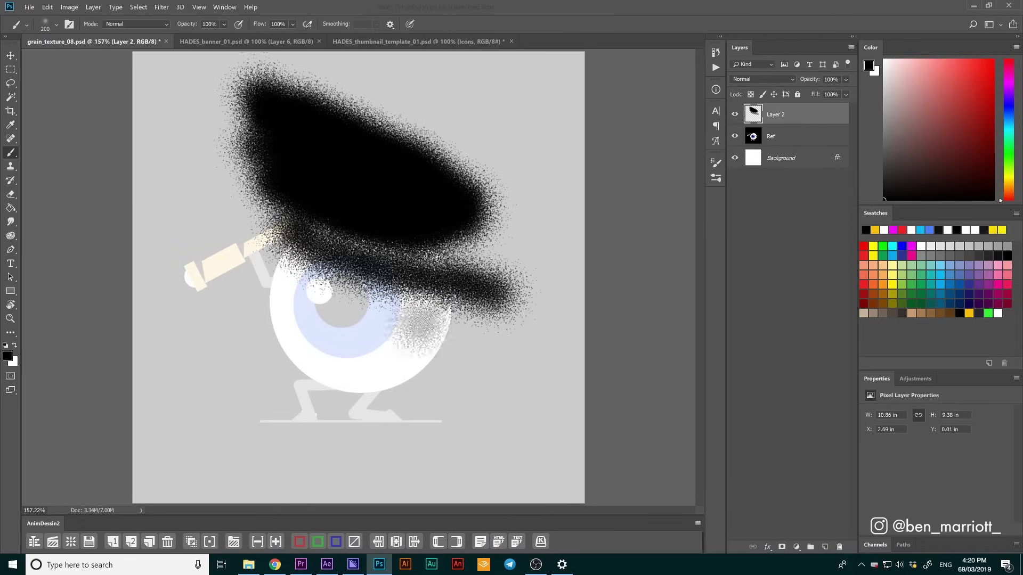
left_click_drag(207, 352, 475, 437)
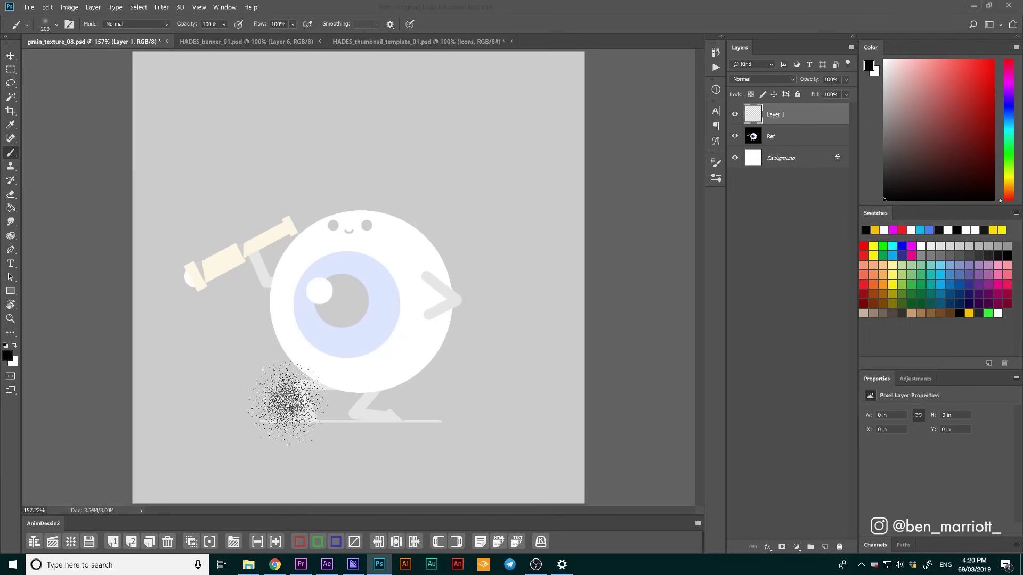
Paint a curved grainy black shadow along the eyeball's lower-right edge on Layer 1, and set the layer's opacity to 20%
mouse_move(274, 341)
left_mouse_down()
mouse_move(426, 410)
mouse_move(469, 314)
mouse_move(456, 213)
mouse_move(453, 277)
mouse_move(405, 379)
mouse_move(314, 405)
mouse_move(426, 373)
mouse_move(453, 213)
mouse_move(458, 303)
mouse_move(453, 240)
mouse_move(405, 384)
mouse_move(287, 410)
mouse_move(437, 363)
mouse_move(469, 277)
mouse_move(326, 429)
left_mouse_up()
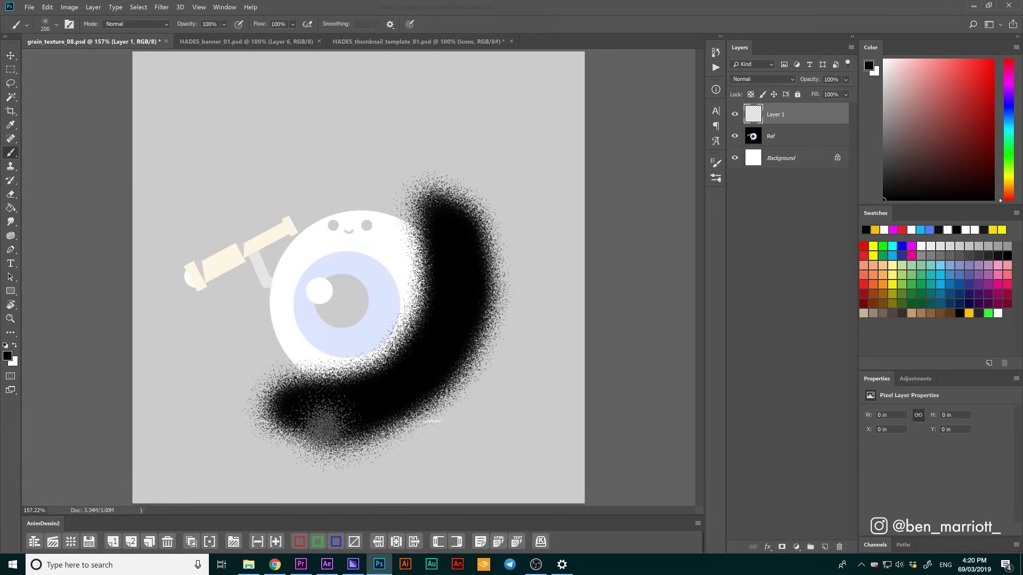
key("v")
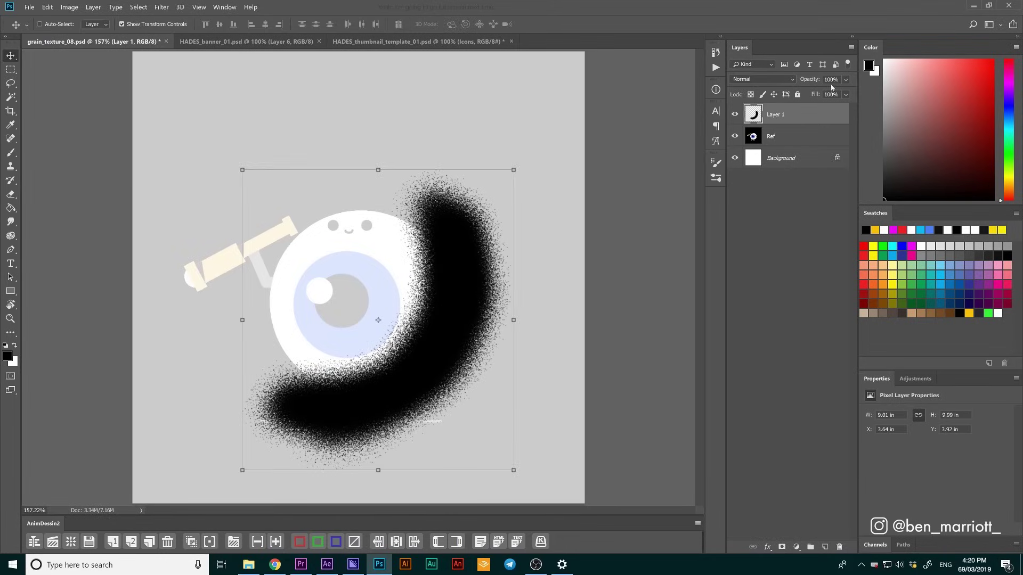
type("20")
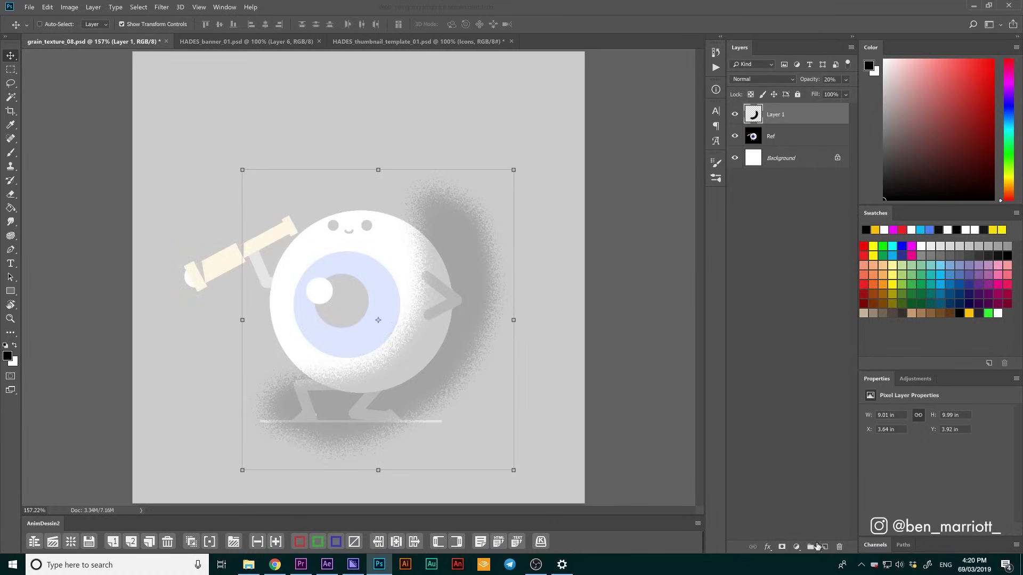
Return to the Brush tool and add four empty layers above Layer 1
type("b")
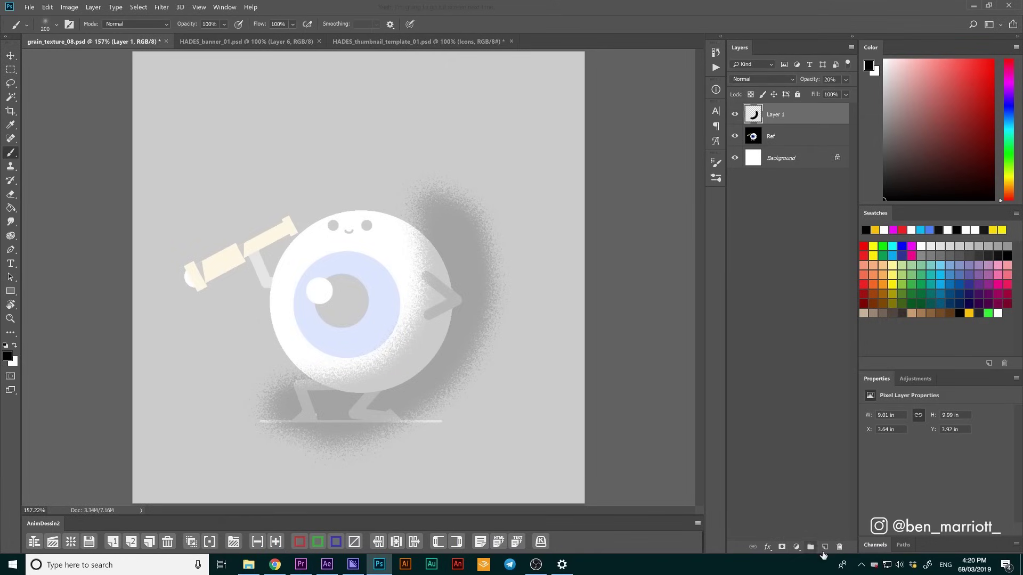
left_click(825, 548)
left_click(825, 548)
left_click(825, 548)
left_click(825, 548)
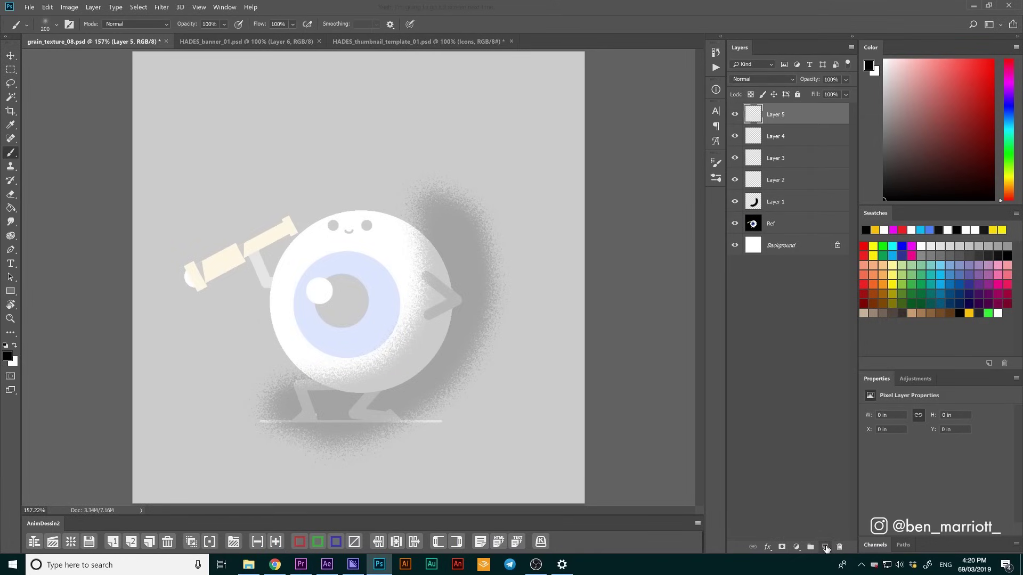
Repaint the curved grainy shadow over the Layer 1 guide on each of Layers 2 to 5, hiding each layer once painted
left_click(791, 185)
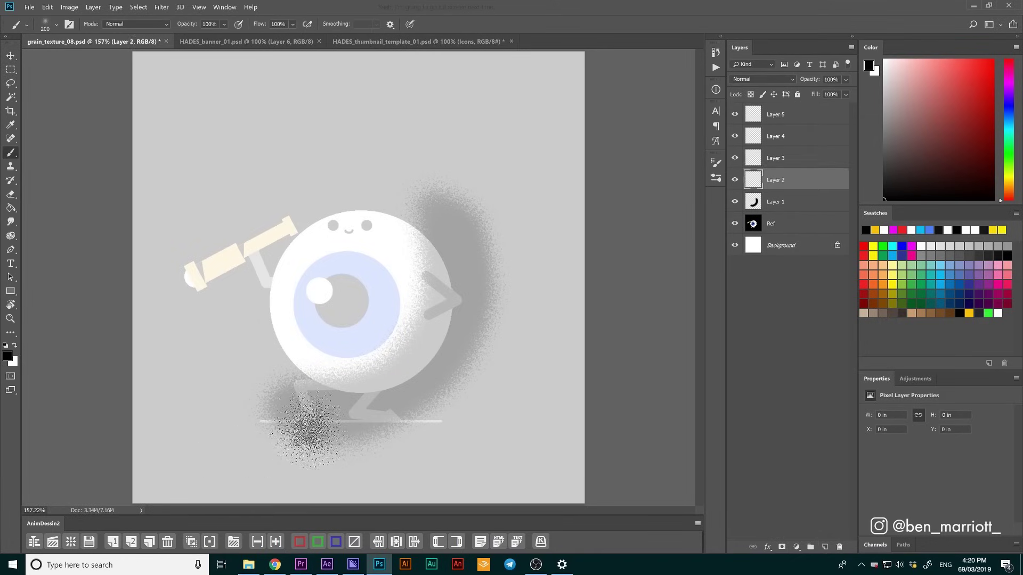
mouse_move(290, 426)
left_mouse_down()
mouse_move(386, 394)
mouse_move(444, 336)
mouse_move(461, 266)
mouse_move(477, 335)
mouse_move(413, 384)
mouse_move(317, 431)
mouse_move(370, 402)
mouse_move(451, 251)
mouse_move(349, 413)
mouse_move(397, 386)
mouse_move(458, 262)
left_mouse_up()
left_click(735, 180)
left_click(789, 159)
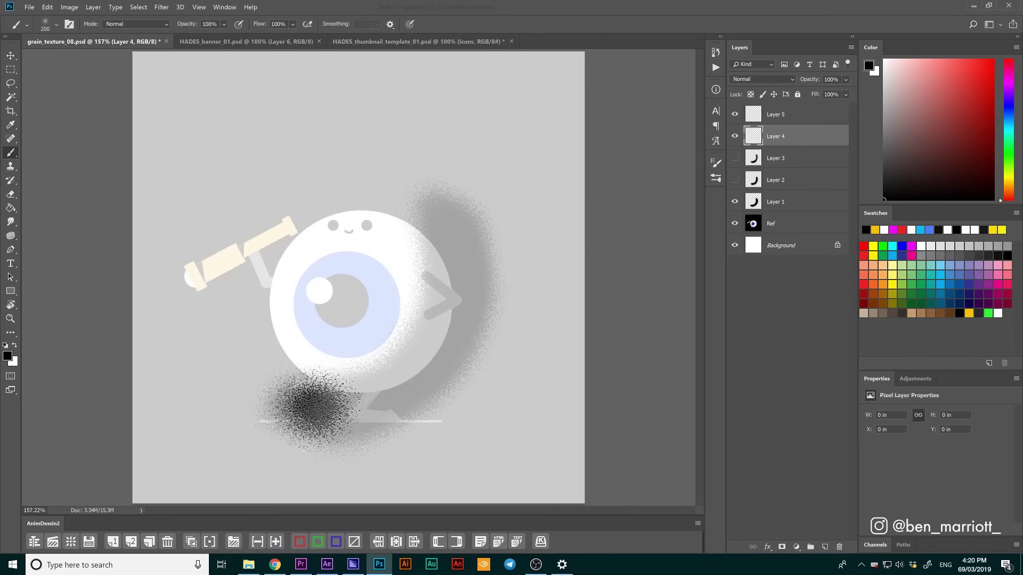
mouse_move(312, 407)
left_mouse_down()
mouse_move(448, 235)
mouse_move(443, 288)
mouse_move(399, 389)
mouse_move(303, 416)
left_mouse_up()
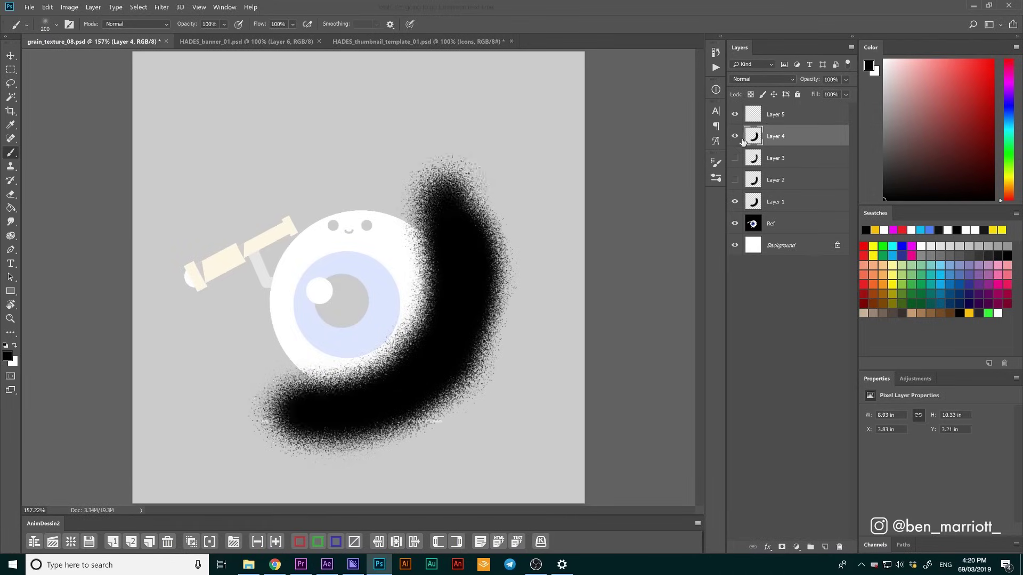
mouse_move(307, 413)
left_mouse_down()
mouse_move(338, 413)
mouse_move(444, 333)
mouse_move(346, 413)
mouse_move(453, 317)
mouse_move(363, 400)
mouse_move(498, 301)
mouse_move(461, 251)
left_mouse_up()
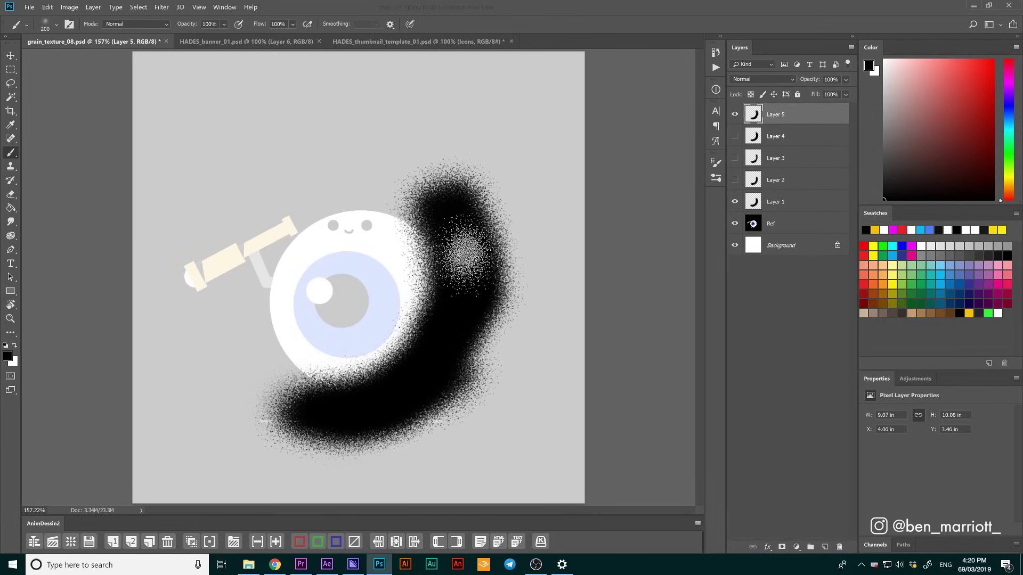
left_click(736, 115)
Set Layer 1's opacity to 100% and make Layers 2 to 5 visible again
left_click(789, 211)
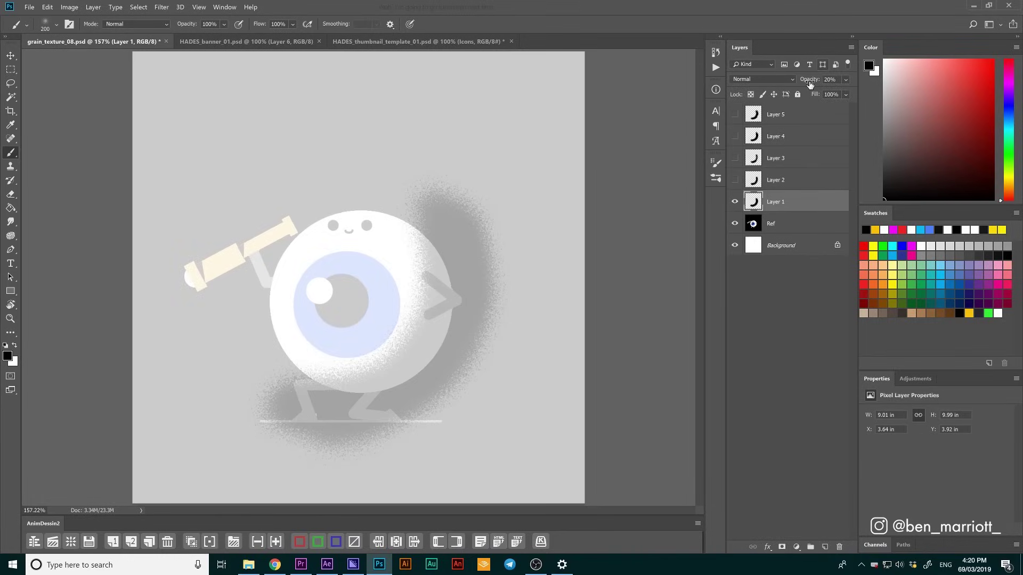
key("Return")
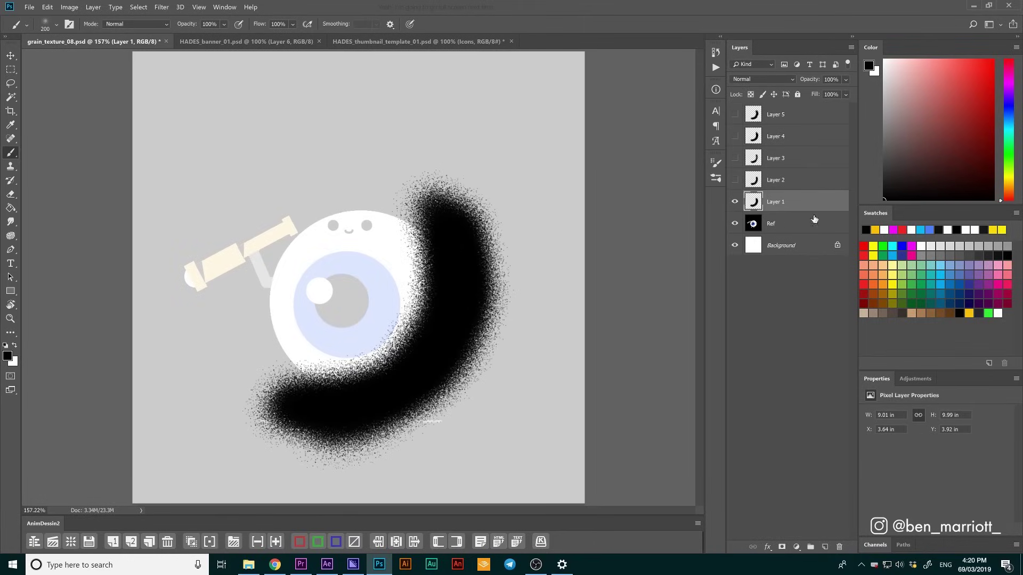
left_click(757, 178)
left_click(735, 158)
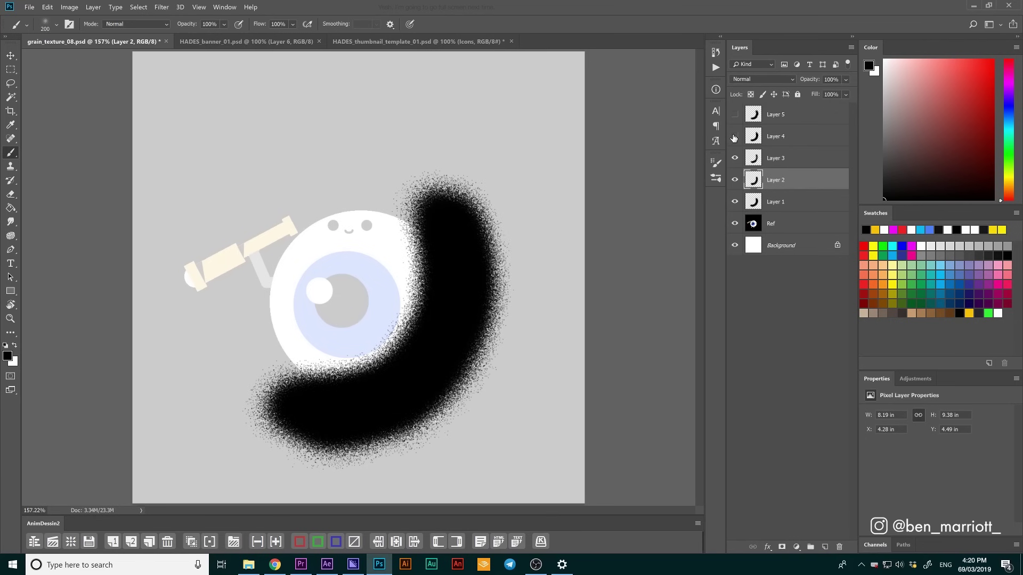
left_click(734, 137)
left_click(735, 115)
Select Layer 5 and save the grain_texture_08.psd document
left_click(785, 121)
key("s")
left_click(349, 243)
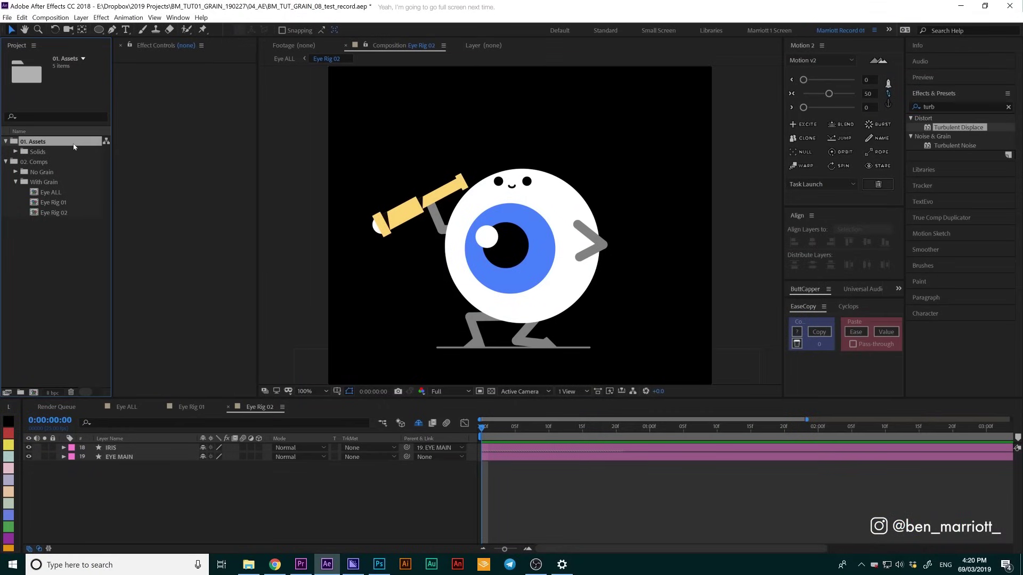
Import grain_texture_08.psd into the 01. Assets folder as Composition - Retain Layer Sizes
key("ctrl+i")
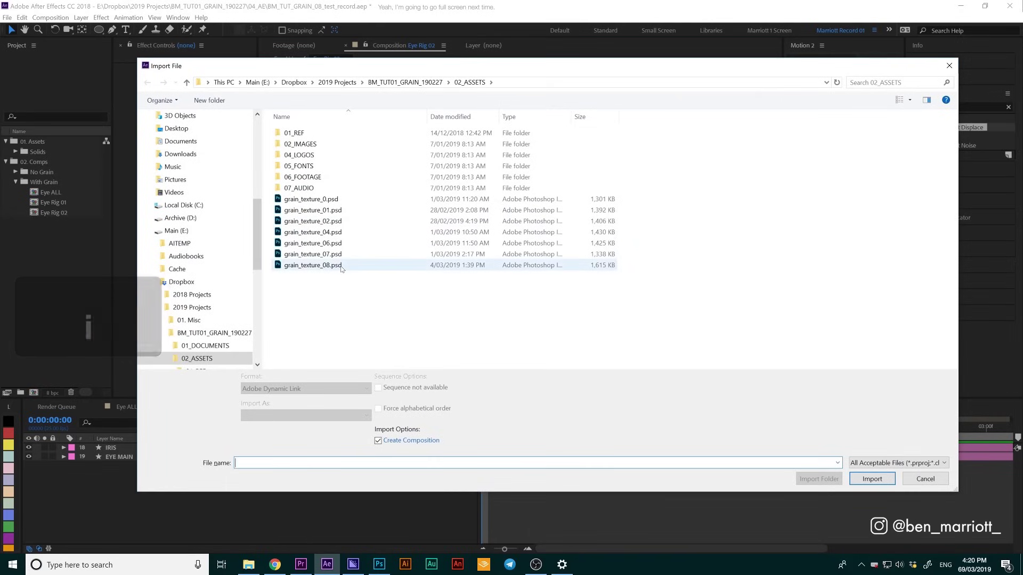
left_click(330, 266)
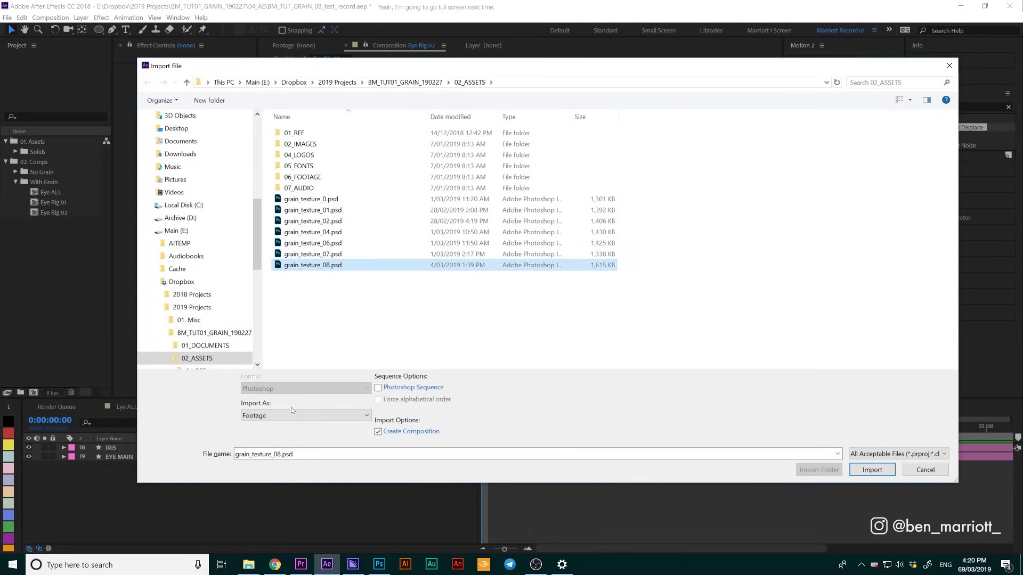
left_click(253, 418)
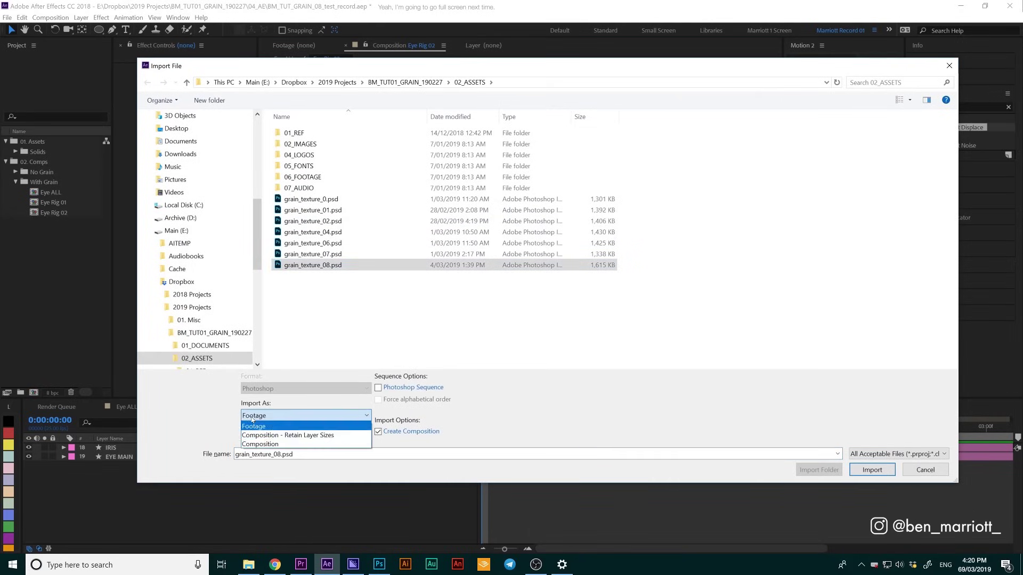
left_click(288, 436)
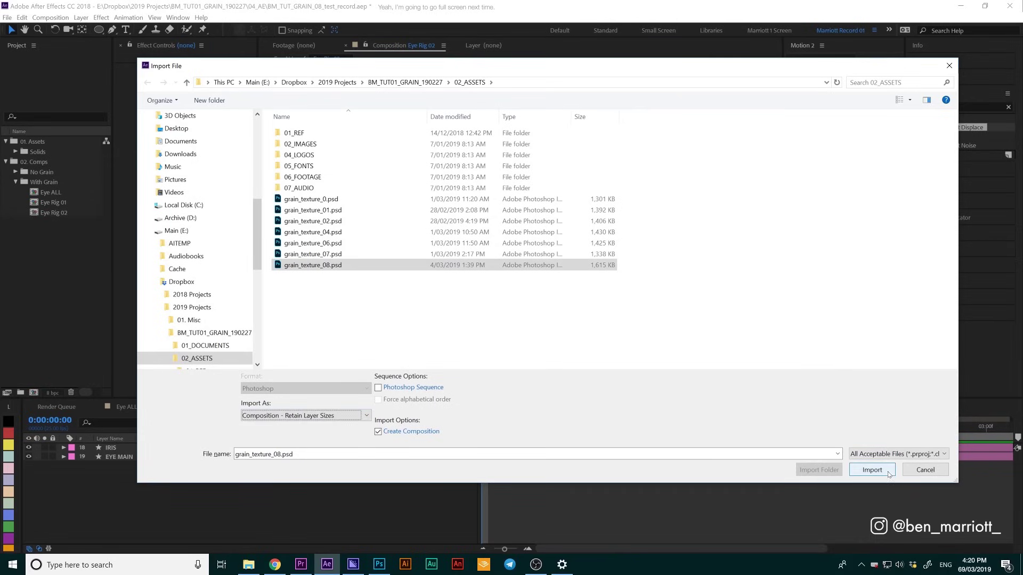
left_click(872, 470)
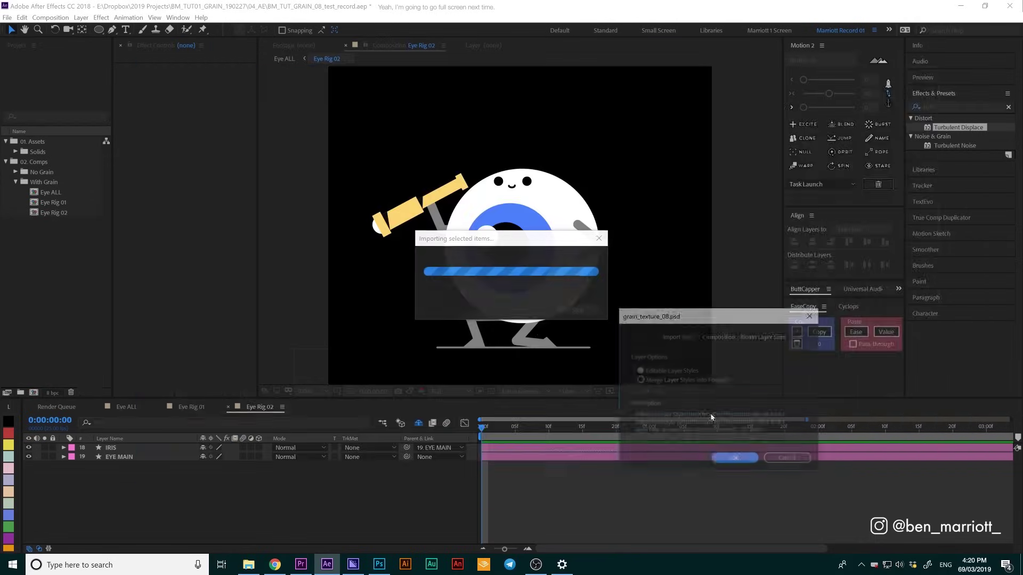
left_click(737, 459)
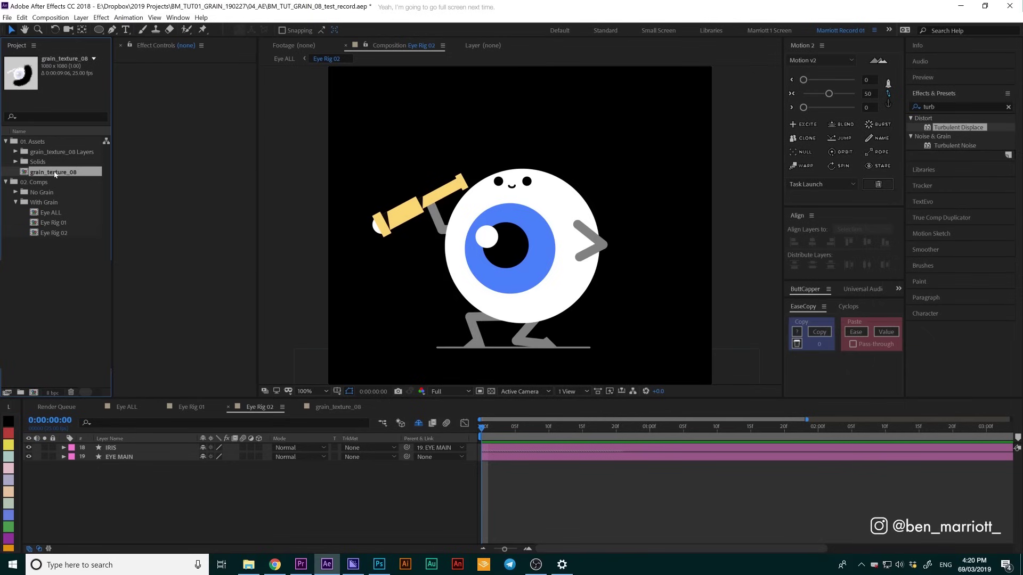
Open the grain_texture_08 composition and delete its Ref and Background layers
double_click(55, 173)
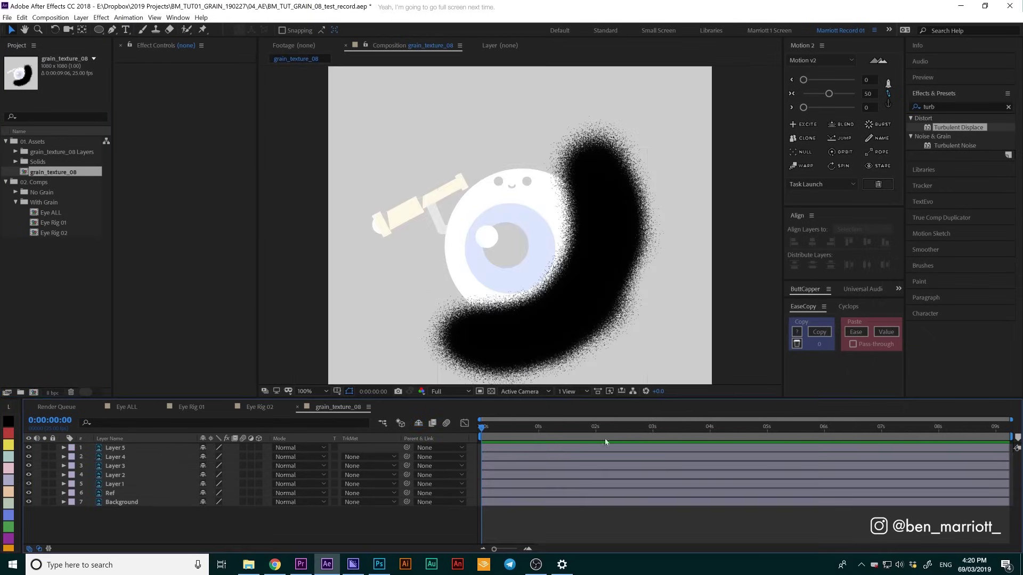
left_click(513, 503)
left_click(504, 491, "shift")
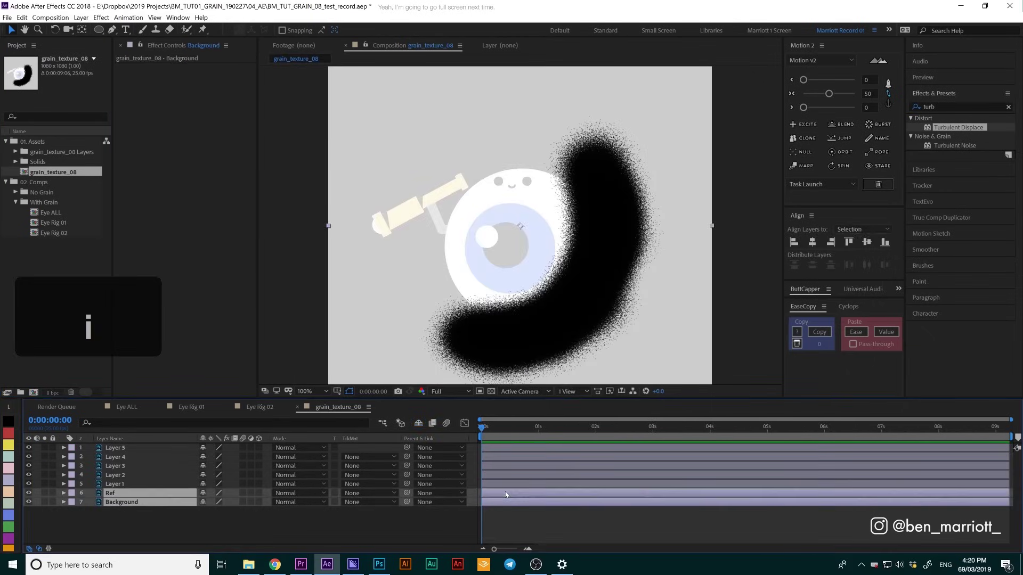
key("BackSpace")
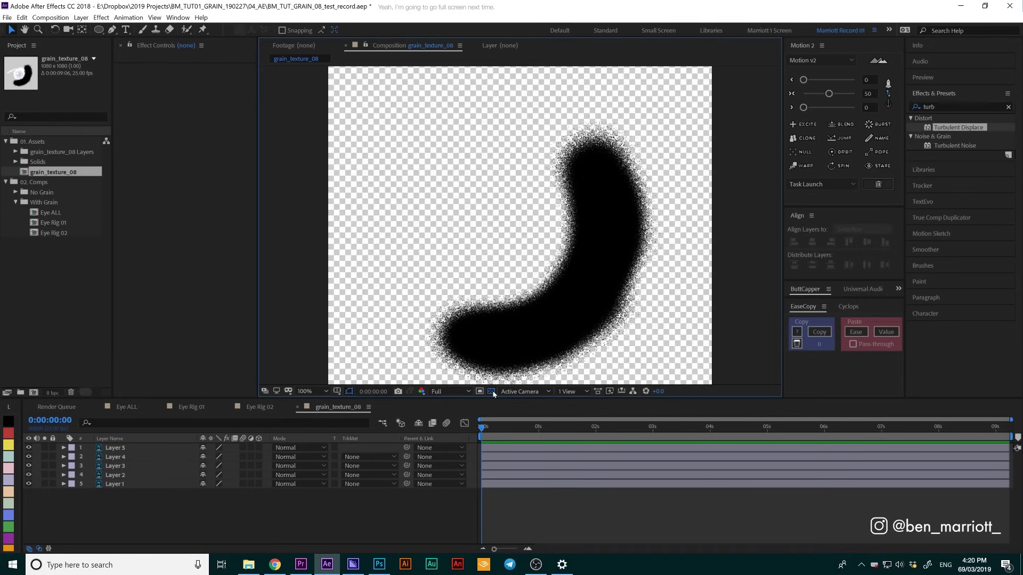
Set the grain_texture_08 composition's duration to 0:00:00:10
left_click(506, 484)
key("semicolon")
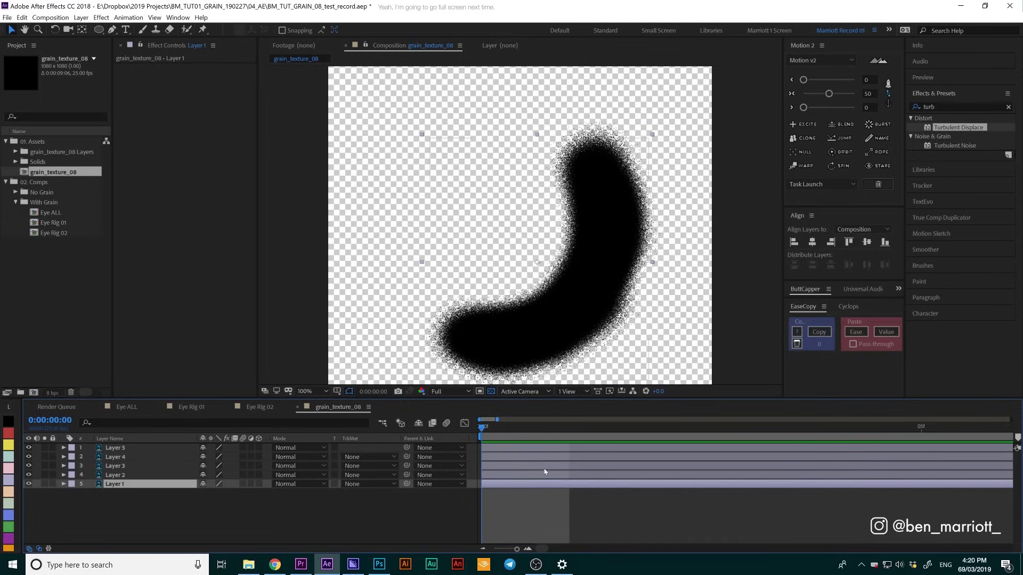
key("ctrl+k")
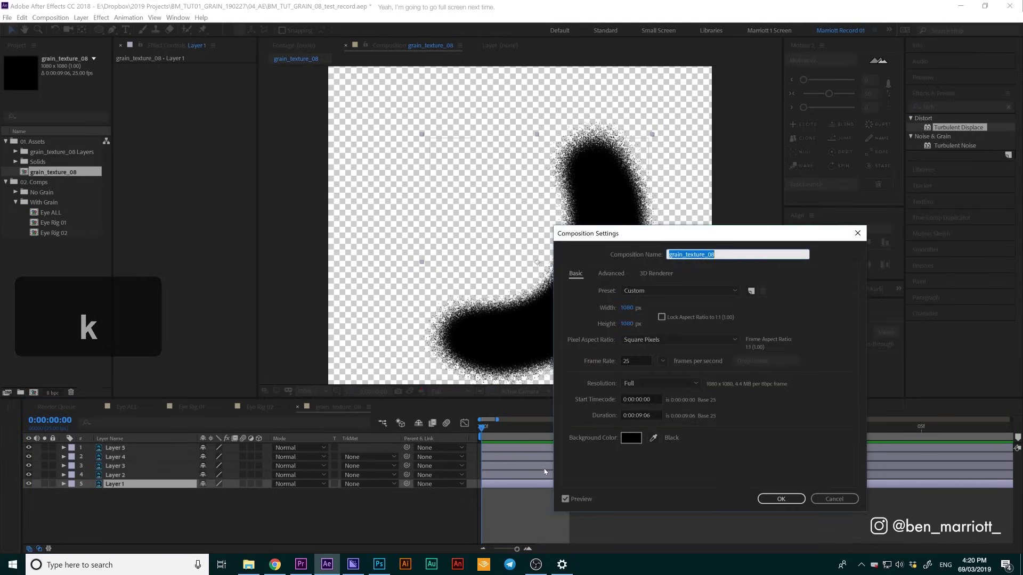
left_click(643, 416)
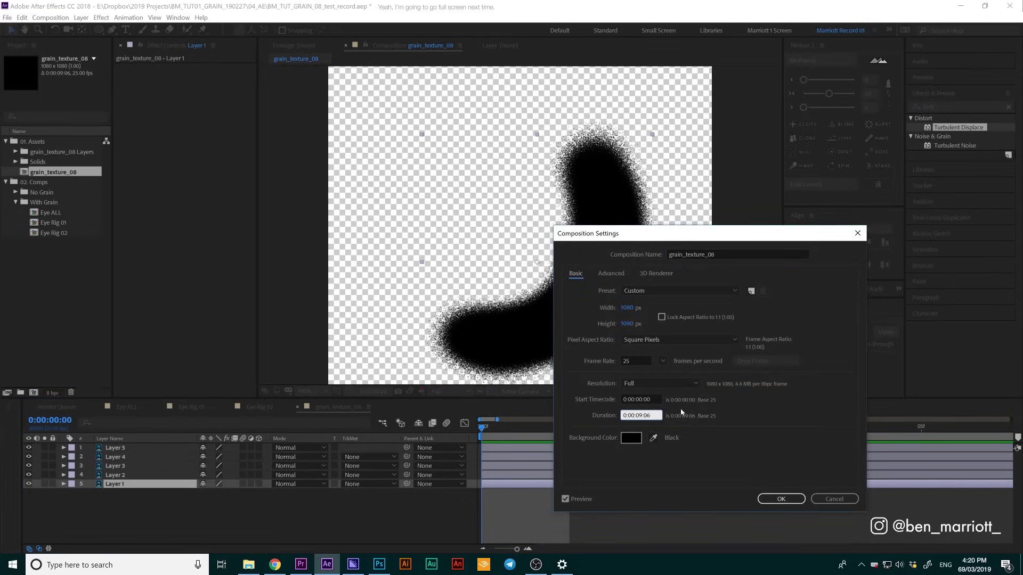
key("BackSpace")
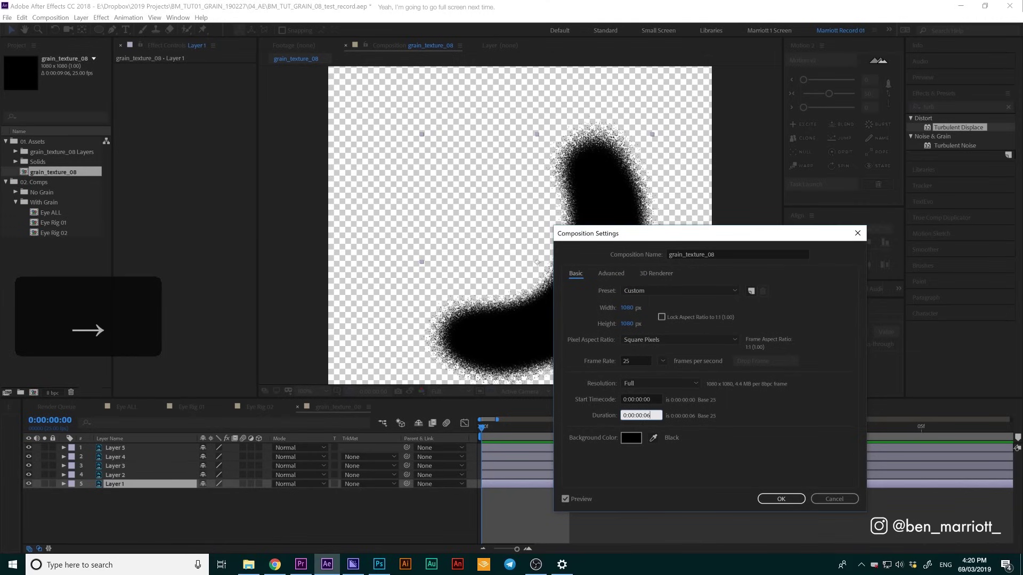
key("Return")
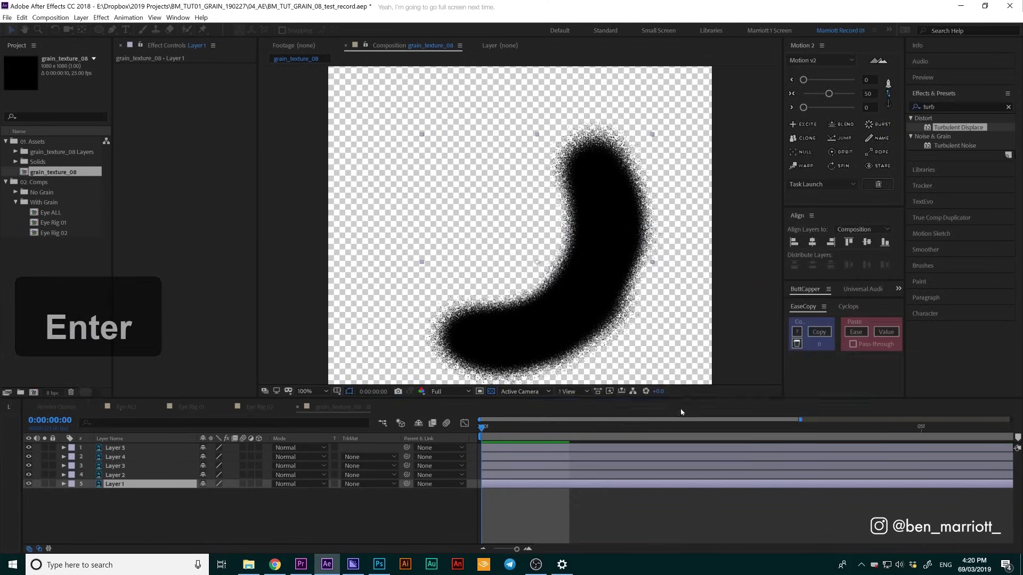
Trim Layers 1 to 5 to the first two frames by ending them at 0:00:00:01
left_click(524, 447, "shift")
left_click(515, 428)
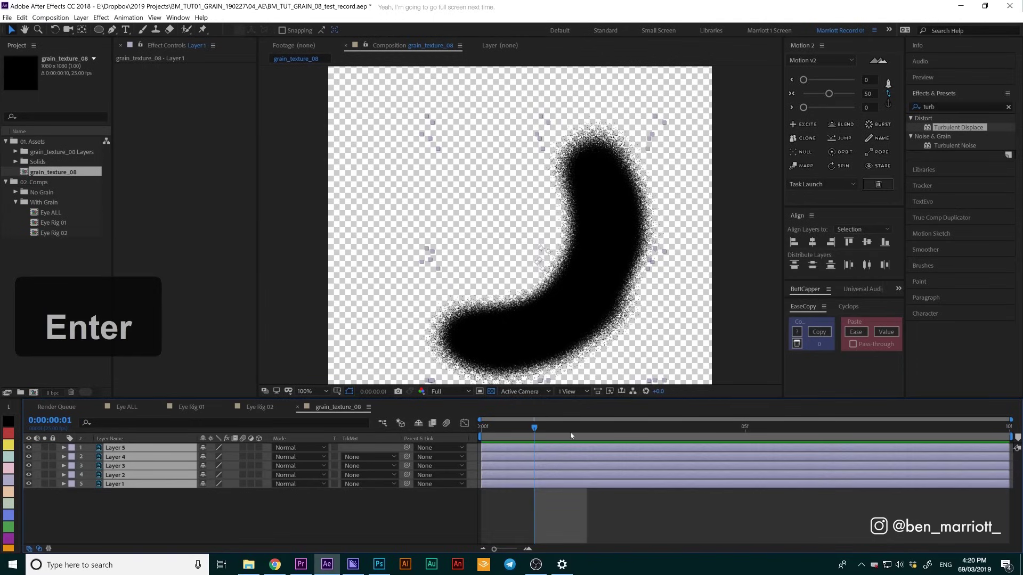
key("alt+bracketright")
left_click(539, 492)
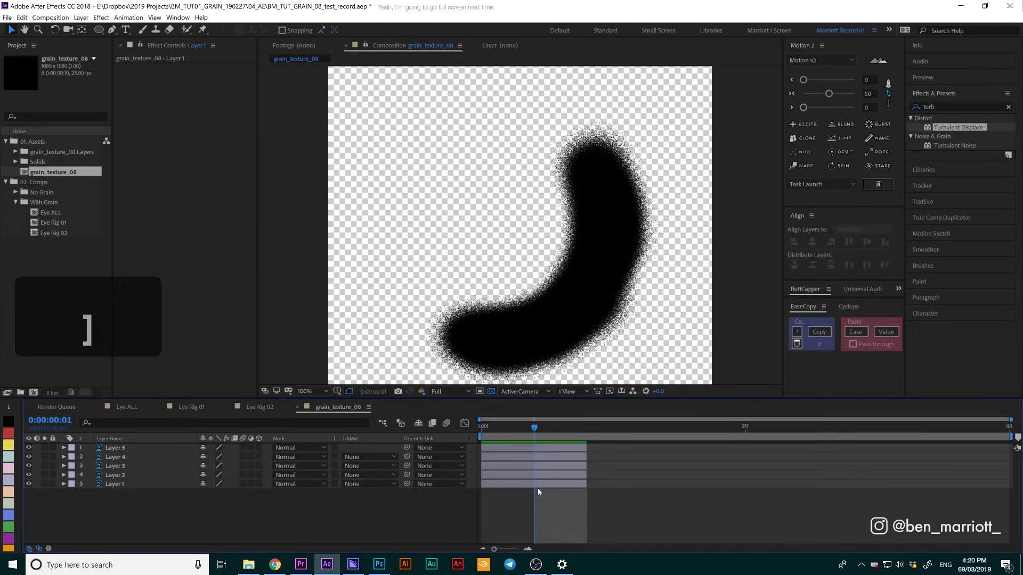
Stagger Layers 2 to 5 end to end after Layer 1, two frames each, and preview the grain sequence
left_click_drag(564, 475, 721, 478)
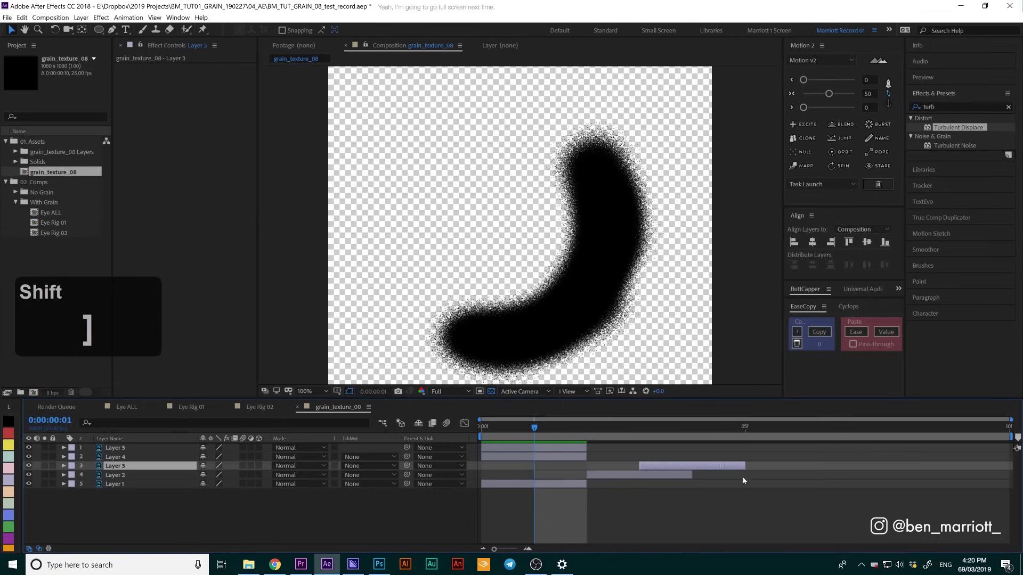
left_click_drag(539, 458, 762, 456)
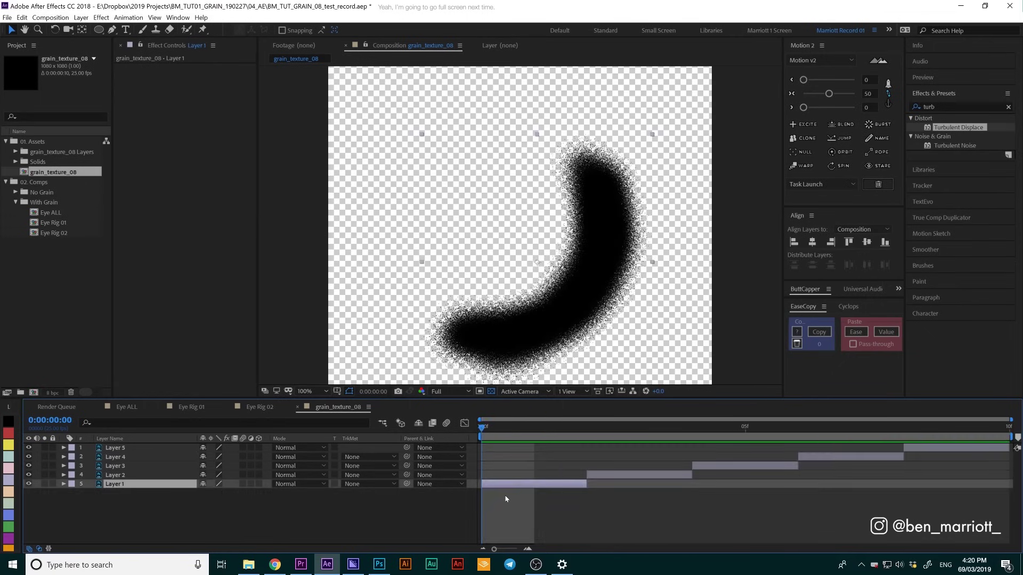
key("space")
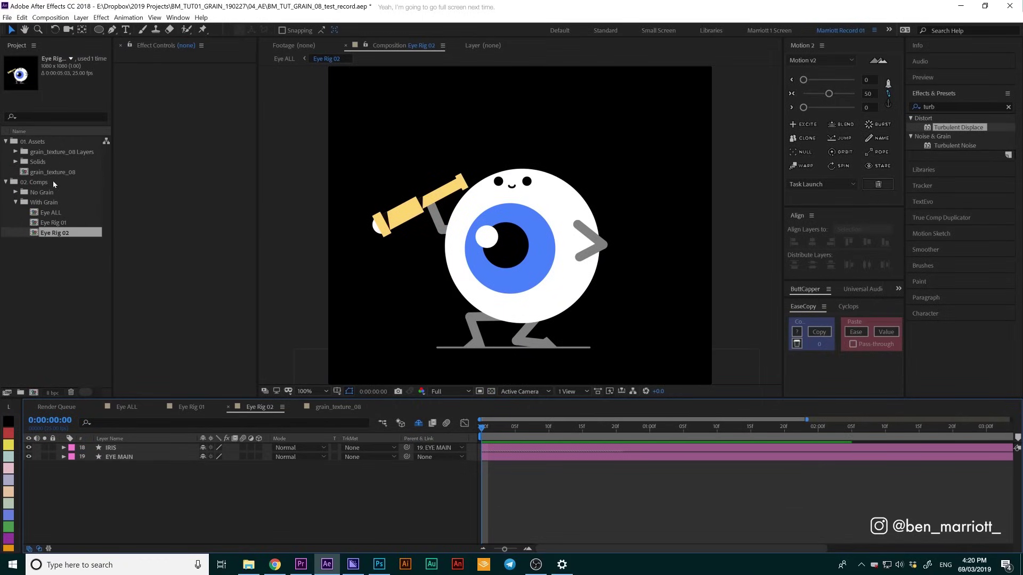
Add the grain_texture_08 composition as the top layer of Eye Rig 02 and preview the animation
left_click(45, 172)
left_click_drag(207, 203, 523, 233)
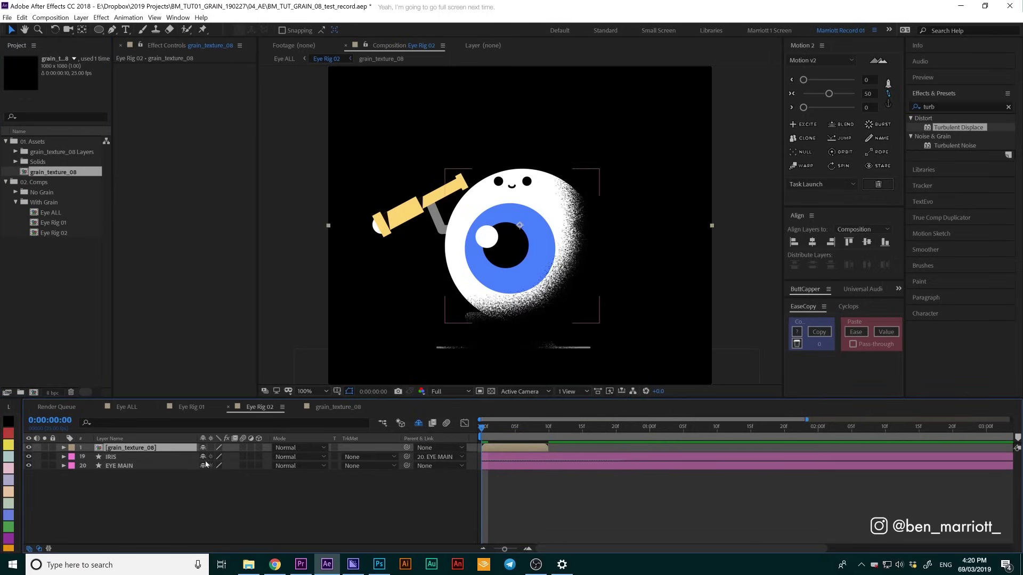
key("space")
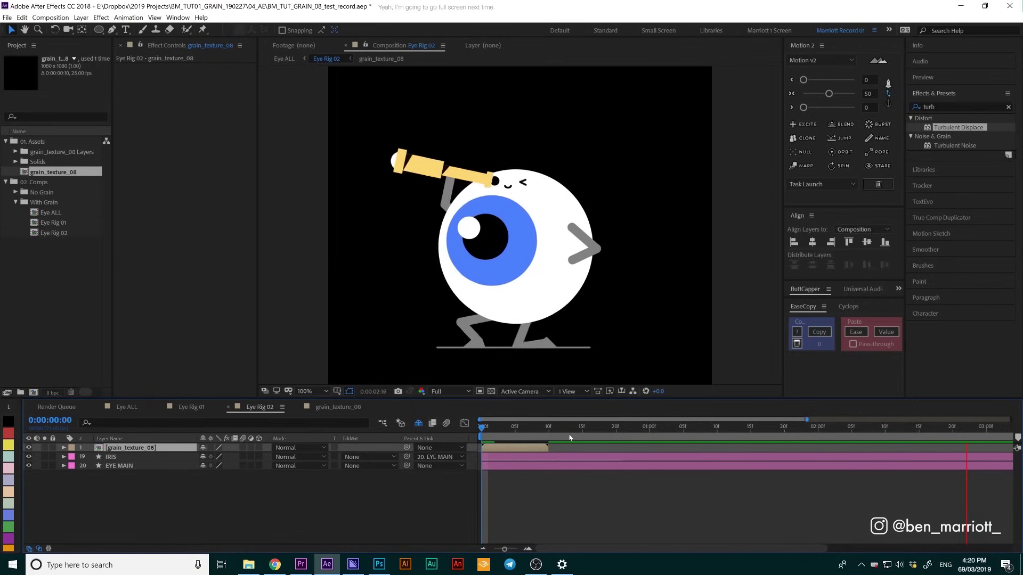
key("space")
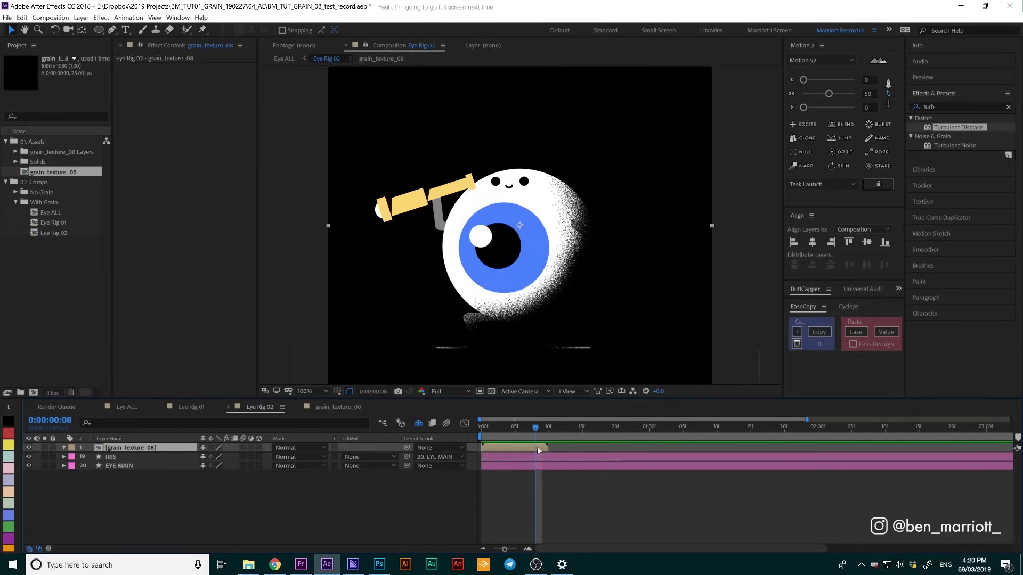
Enable time remapping on the grain_texture_08 layer, add a keyframe at 0:00:00:09 and delete the one at 0:00:00:10
right_click(538, 449)
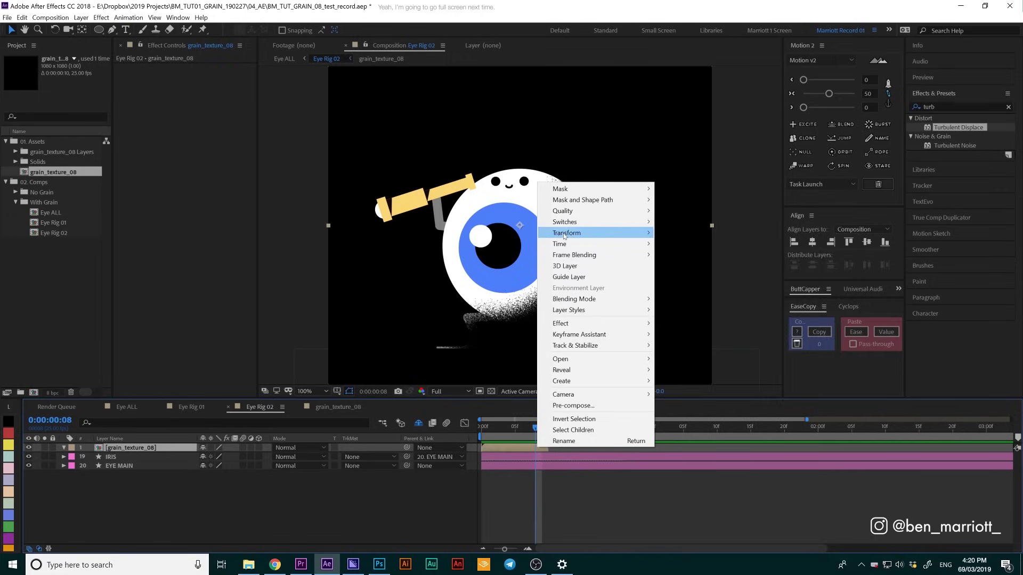
mouse_move(565, 244)
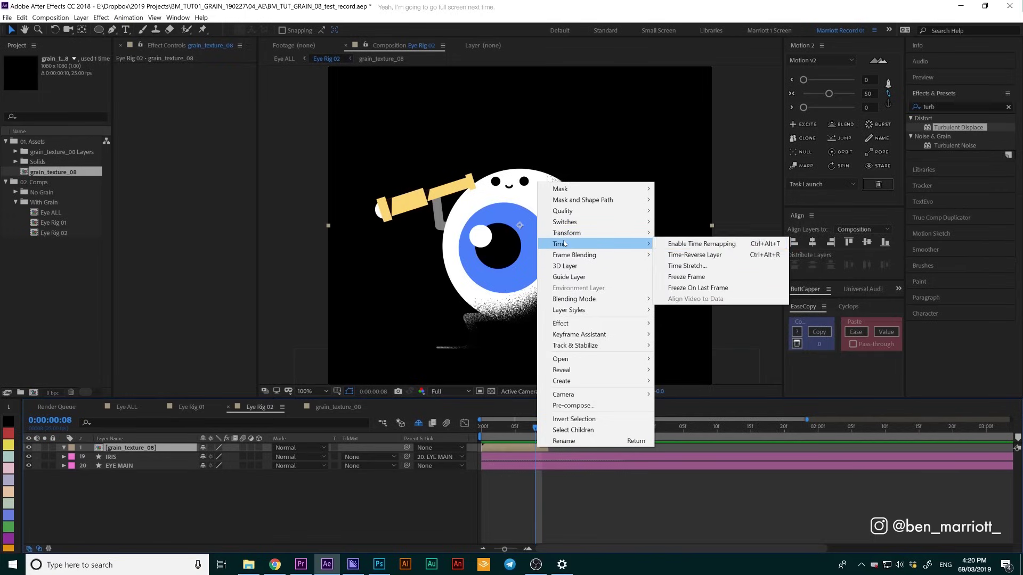
left_click(694, 244)
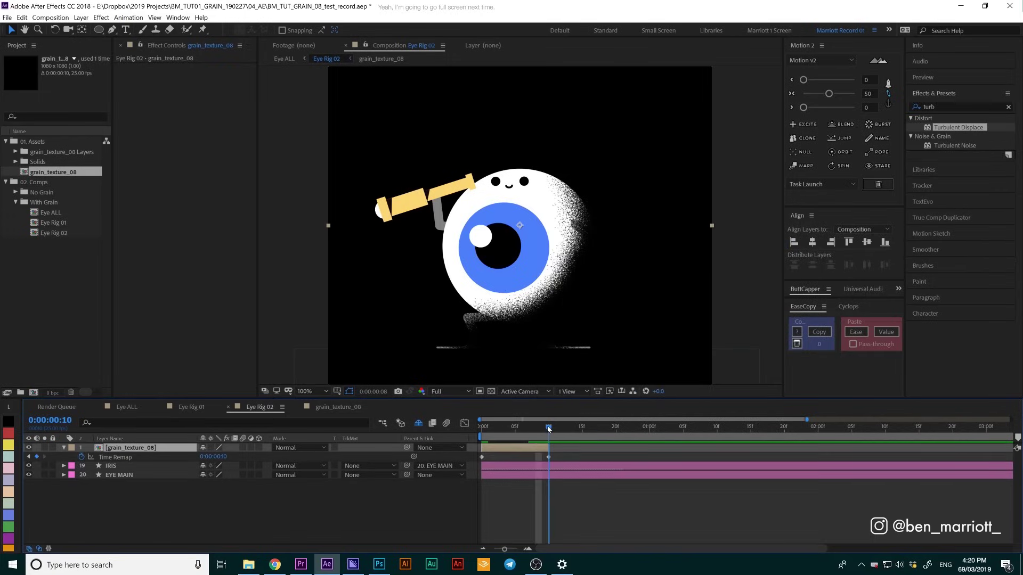
left_click_drag(549, 427, 546, 429)
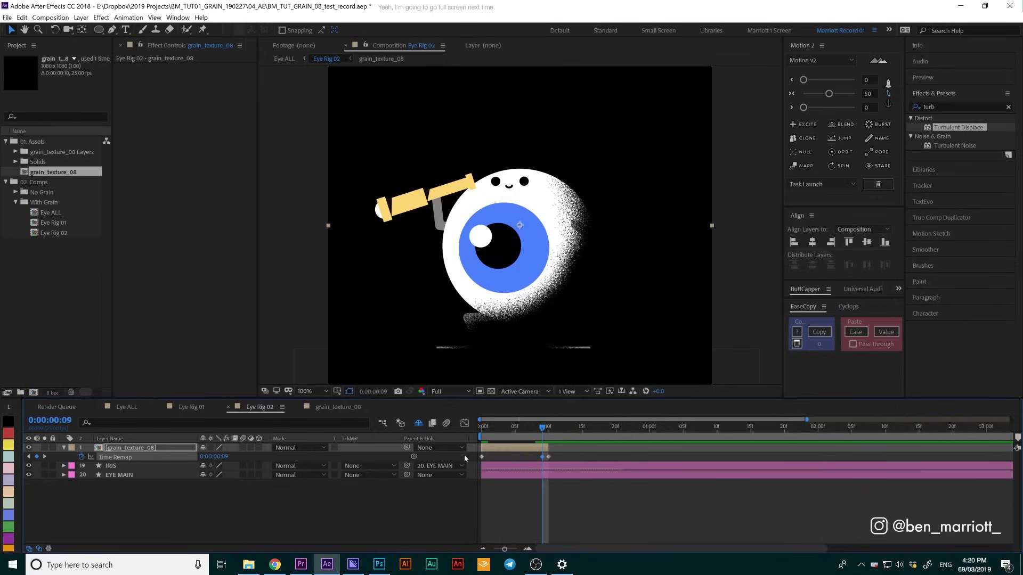
key("BackSpace")
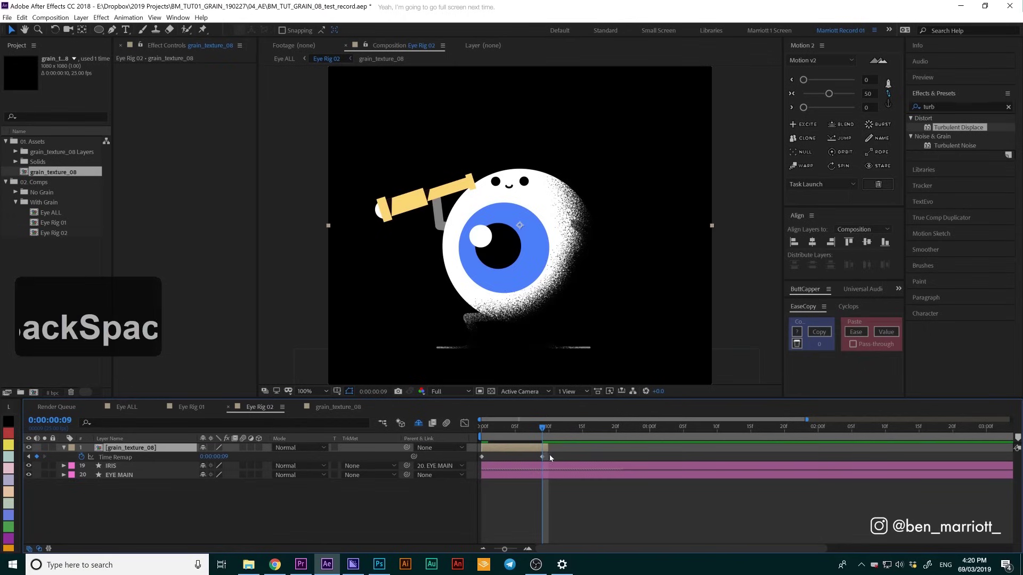
Add the expression loopOut(type = "cycle", numKeyframes = 0) to the grain layer's Time Remap property
left_click(82, 459, "alt")
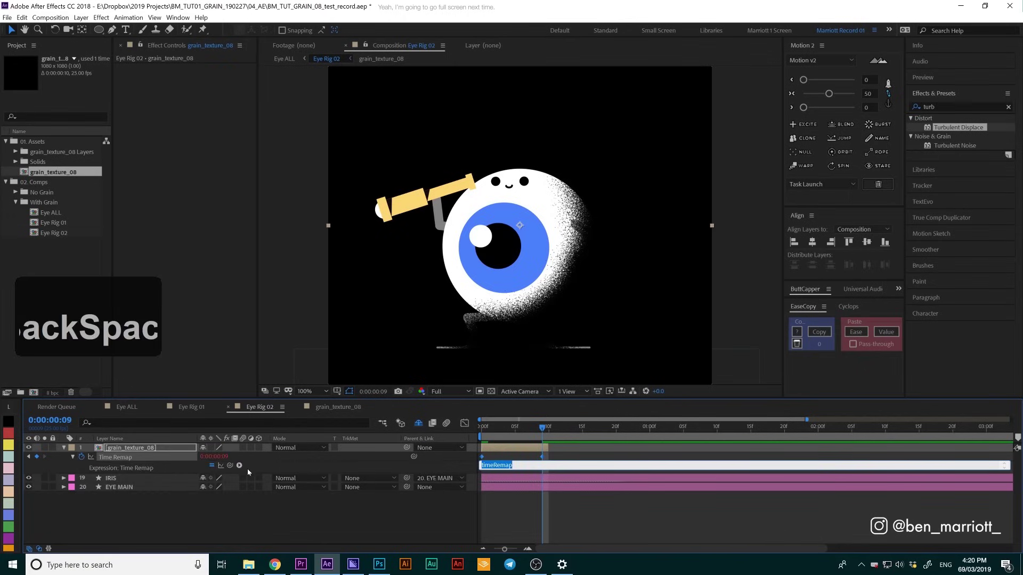
left_click(238, 465)
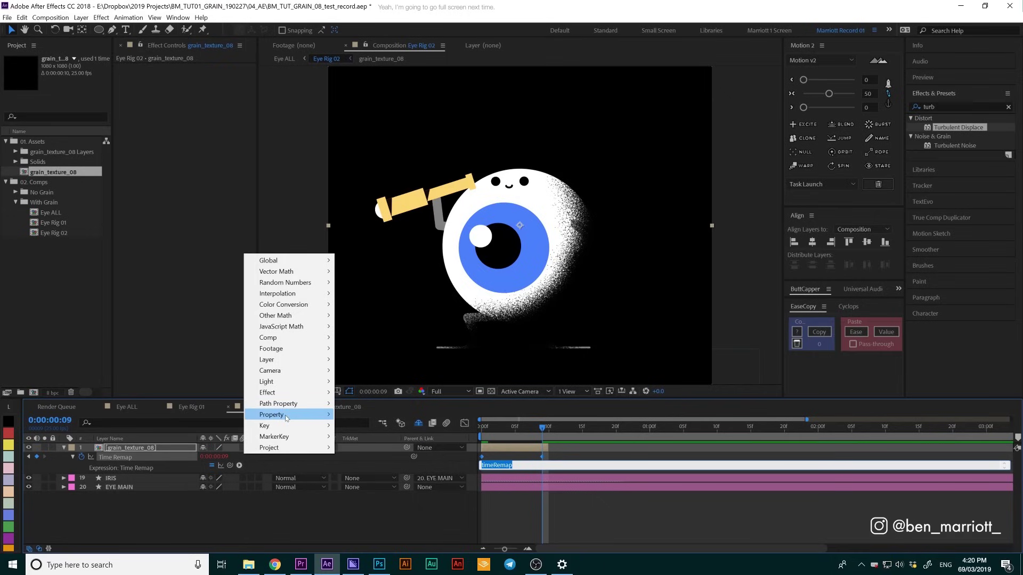
mouse_move(286, 418)
left_click(414, 292)
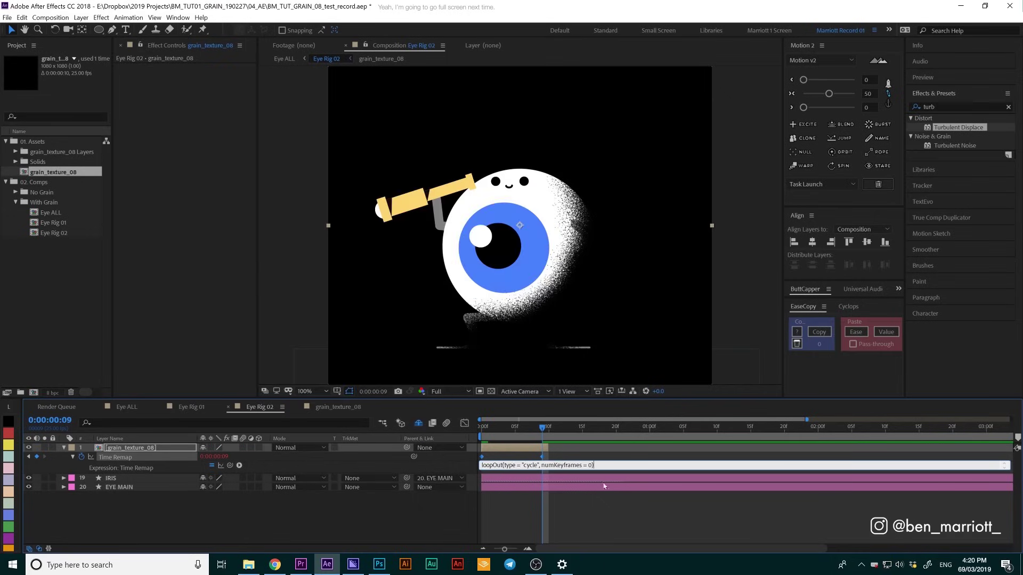
left_click(560, 520)
Extend the grain_texture_08 layer's out point along the Eye Rig 02 timeline and preview the looping grain
left_click(546, 447)
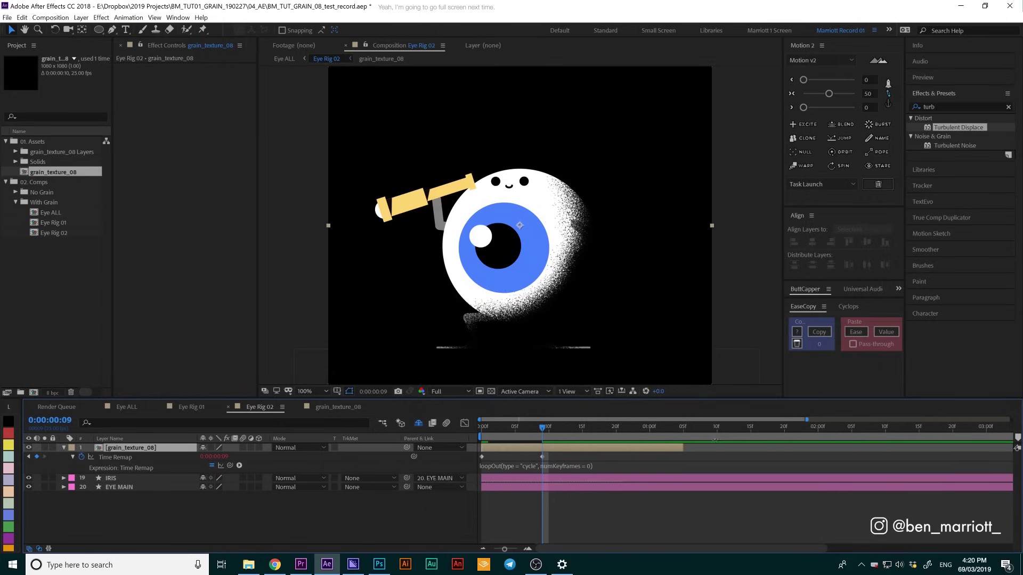
left_click_drag(715, 440, 979, 449)
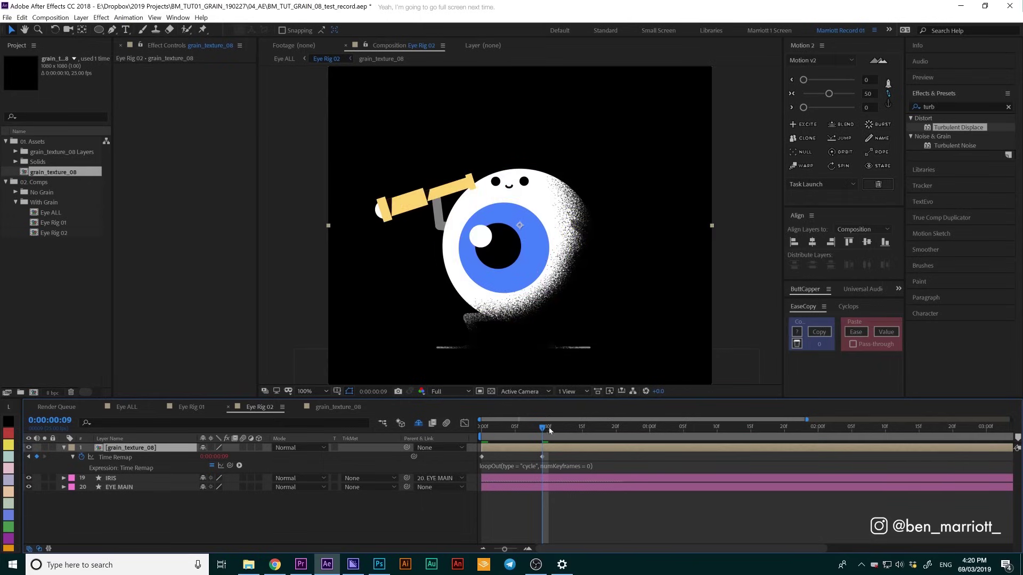
key("space")
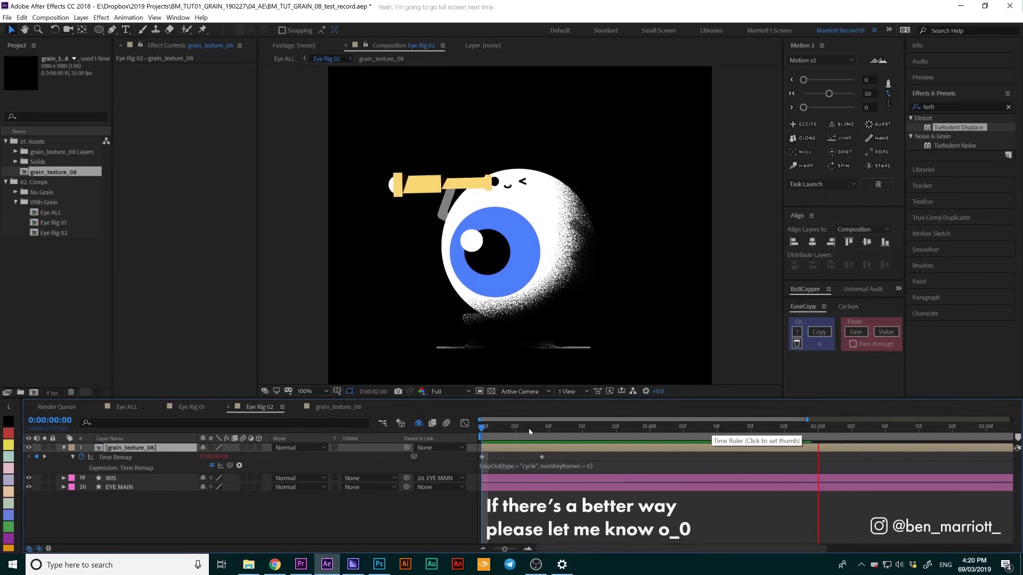
Move the grain_texture_08 layer between IRIS and EYE MAIN and parent it to EYE MAIN
left_click(149, 447)
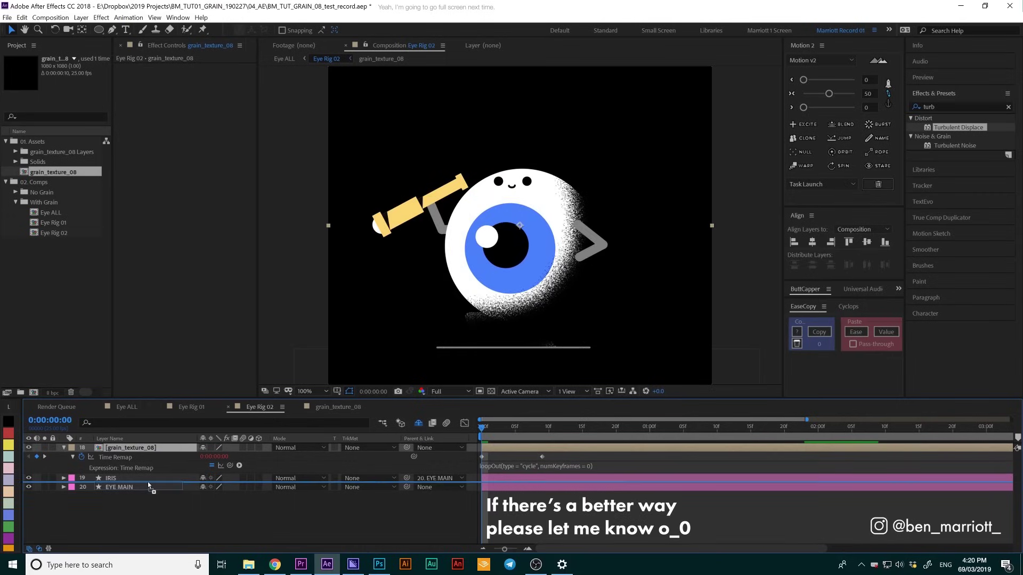
left_click_drag(148, 482, 147, 482)
left_click_drag(406, 456, 160, 487)
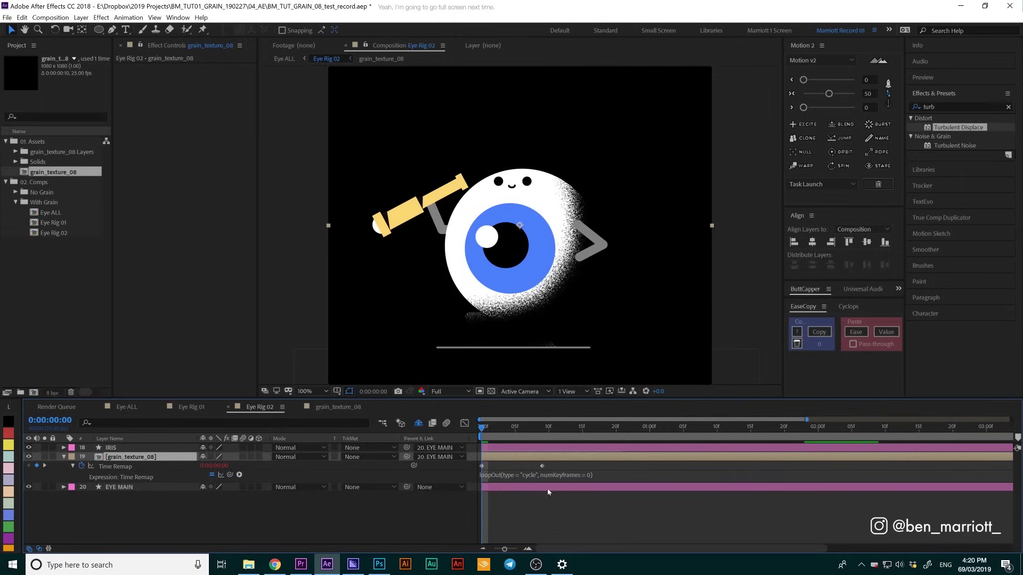
Duplicate EYE MAIN above the grain_texture_08 layer as a purple-labelled layer named "EYE MAIN matte"
left_click(548, 492)
left_click(124, 488)
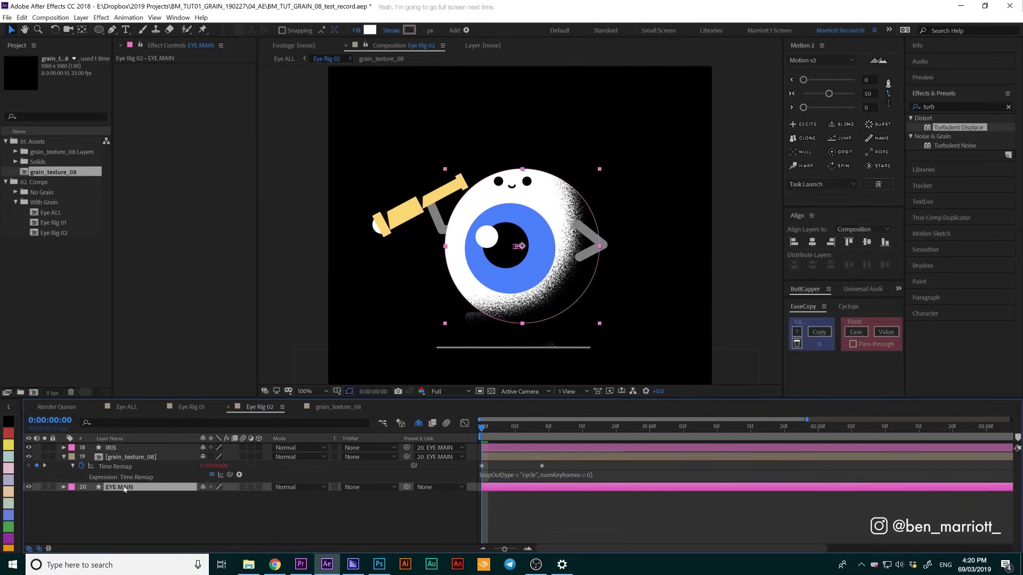
key("ctrl+d")
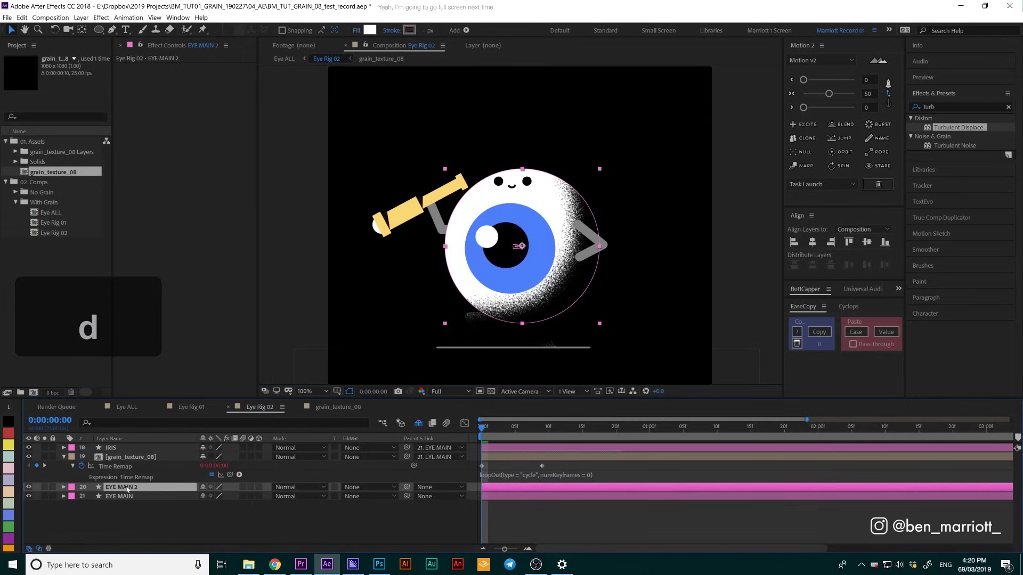
left_click_drag(125, 487, 127, 457)
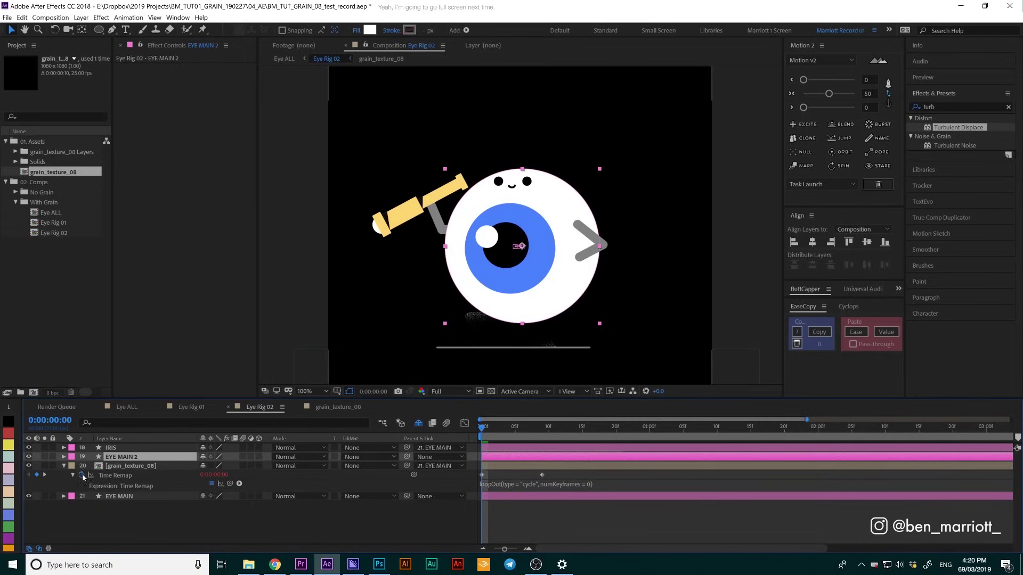
left_click(12, 540)
key("Return")
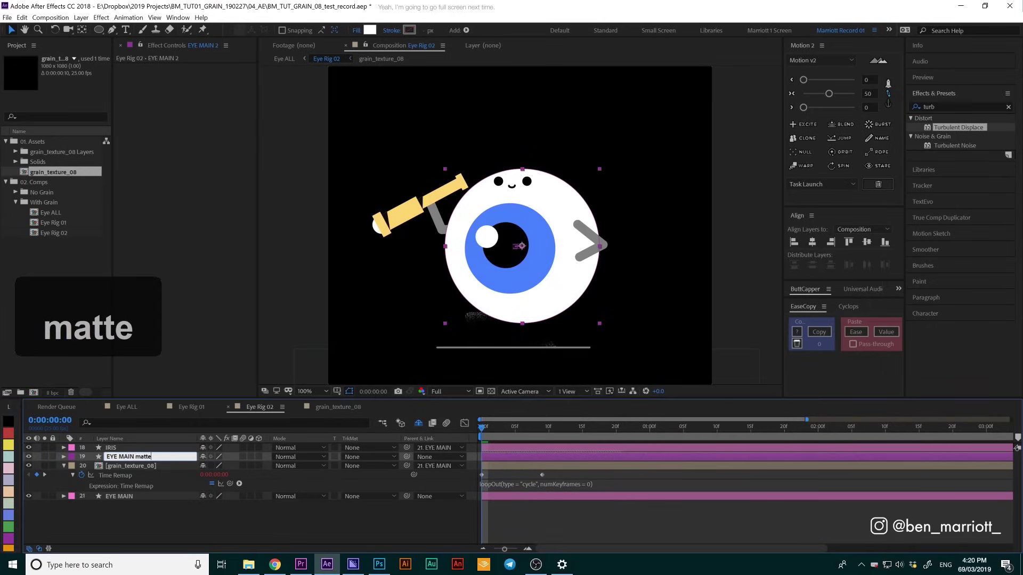
Set the grain_texture_08 layer's track matte to Alpha using EYE MAIN matte, and preview the Eye Rig 02 animation
left_click(137, 466)
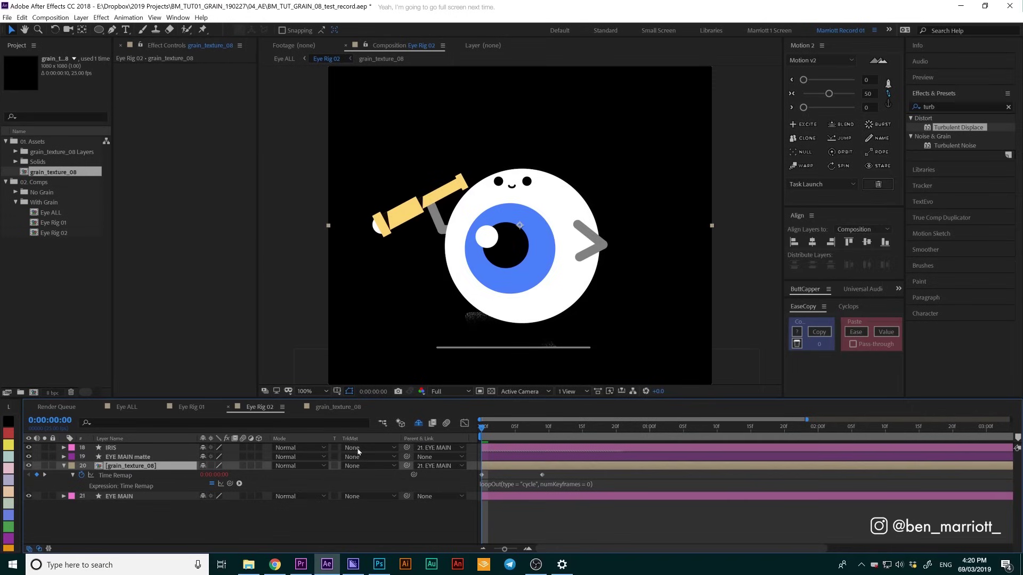
left_click(363, 466)
left_click(373, 485)
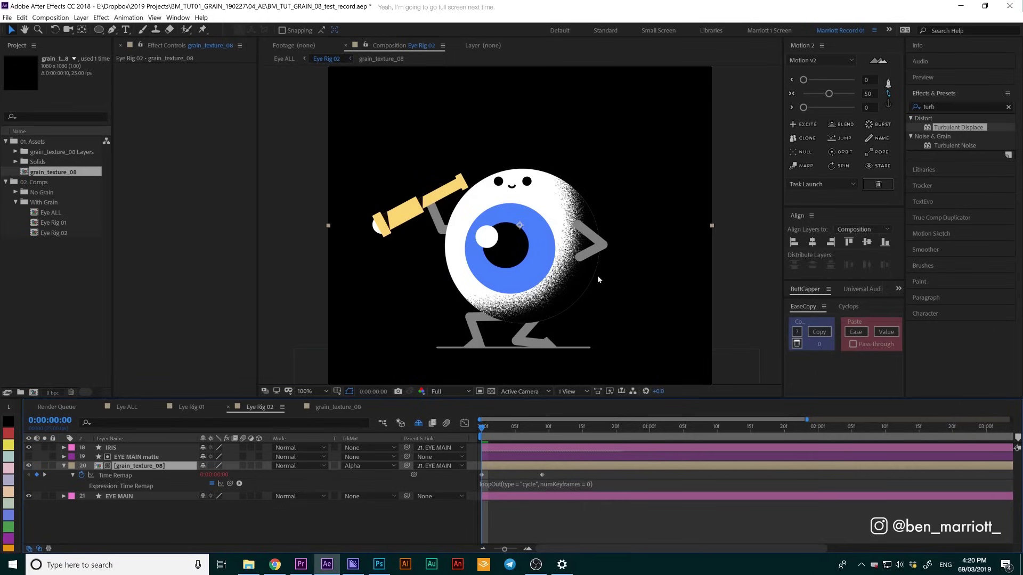
key("space")
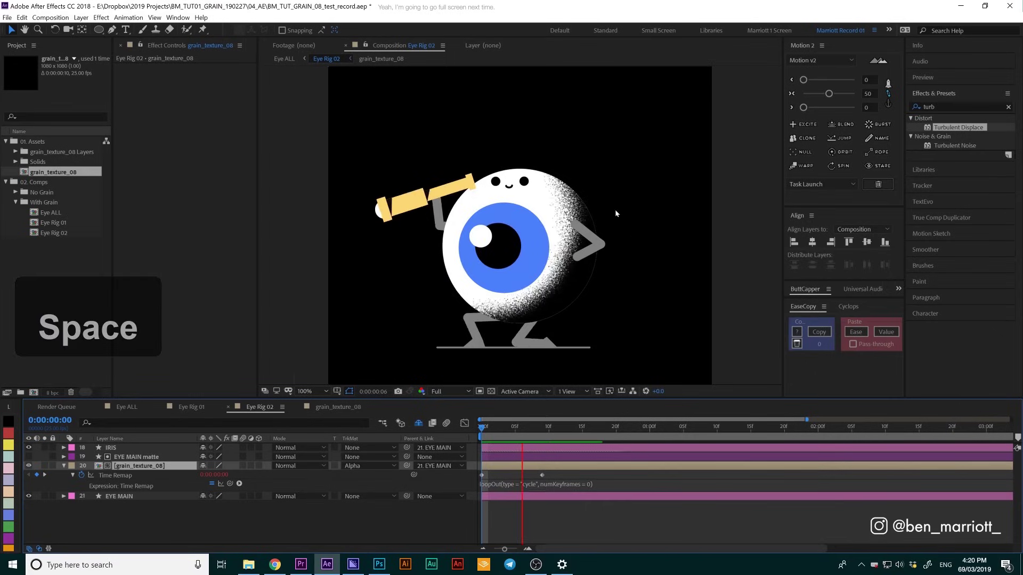
key("space")
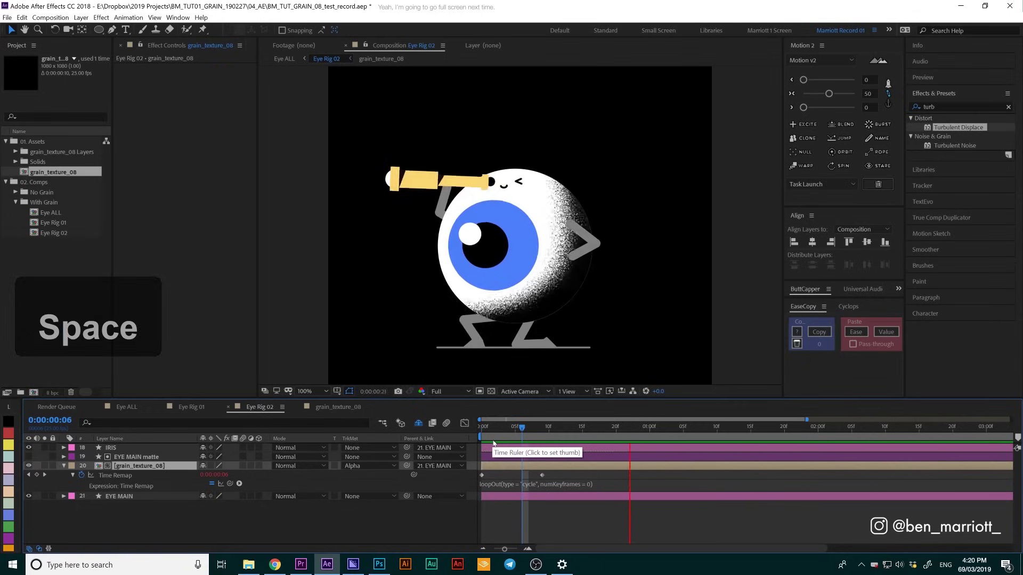
Duplicate the grain_texture_08 layer together with its EYE MAIN matte
left_click(151, 466)
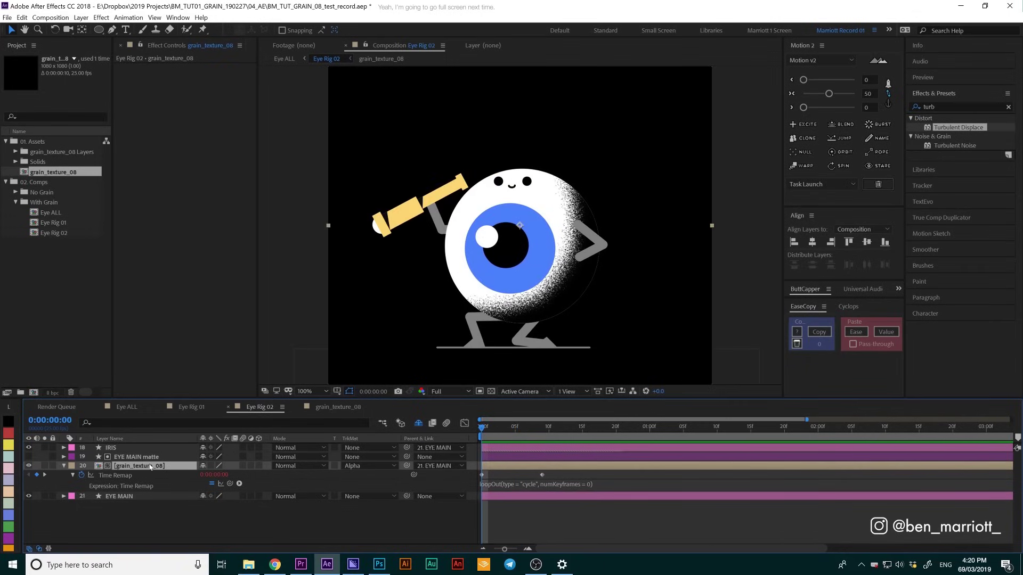
left_click(153, 457, "shift")
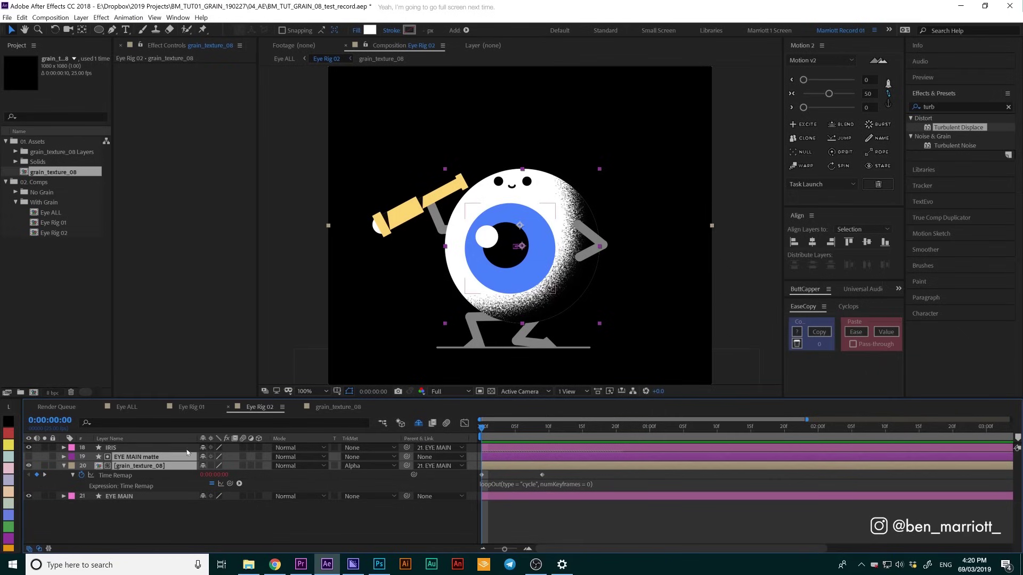
key("ctrl+d")
left_click(487, 466)
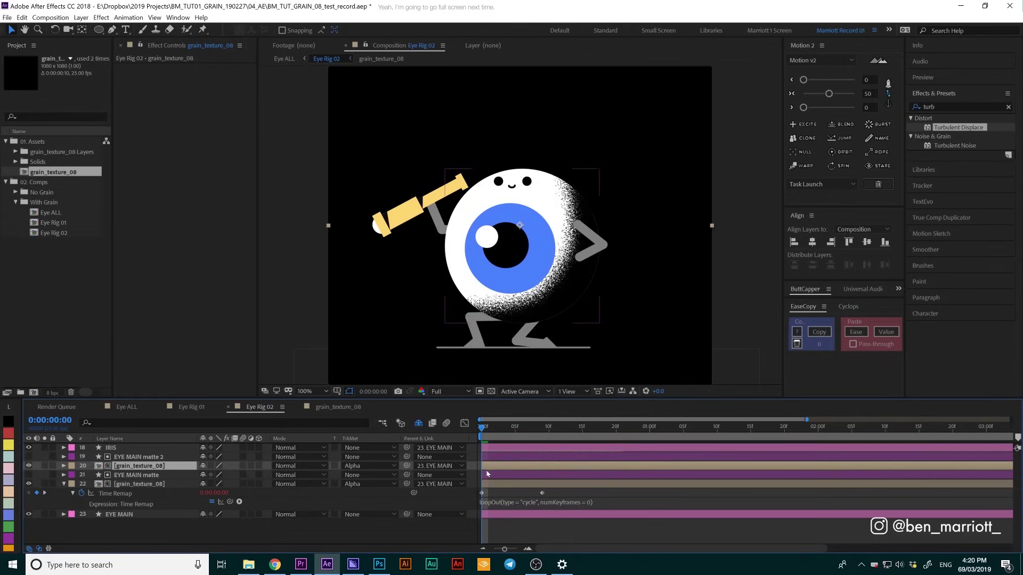
Apply a Fill effect in the eyeball's white to the upper grain copy and offset the copy toward the eyeball's lower-right edge
left_click(942, 107)
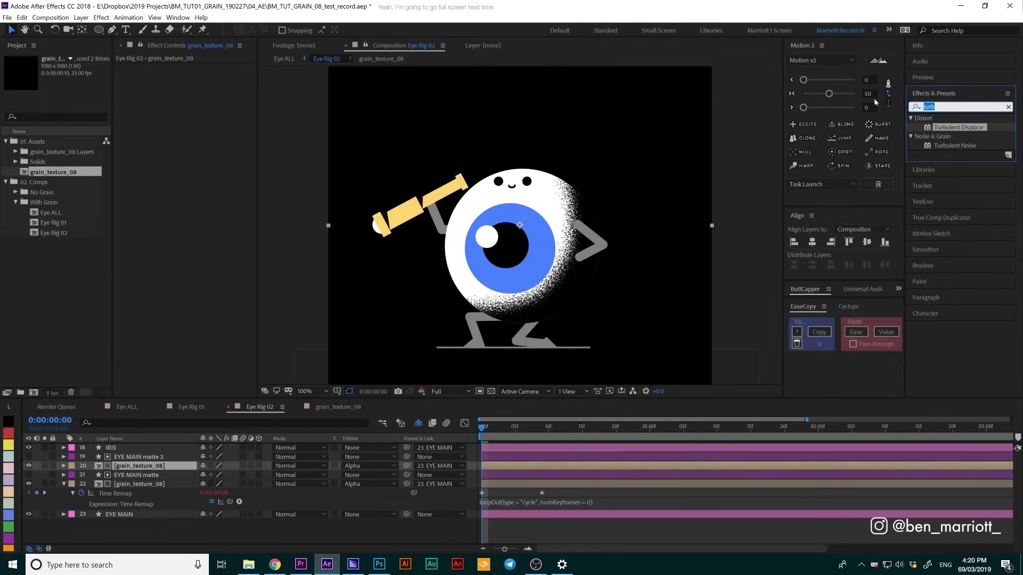
type("fill")
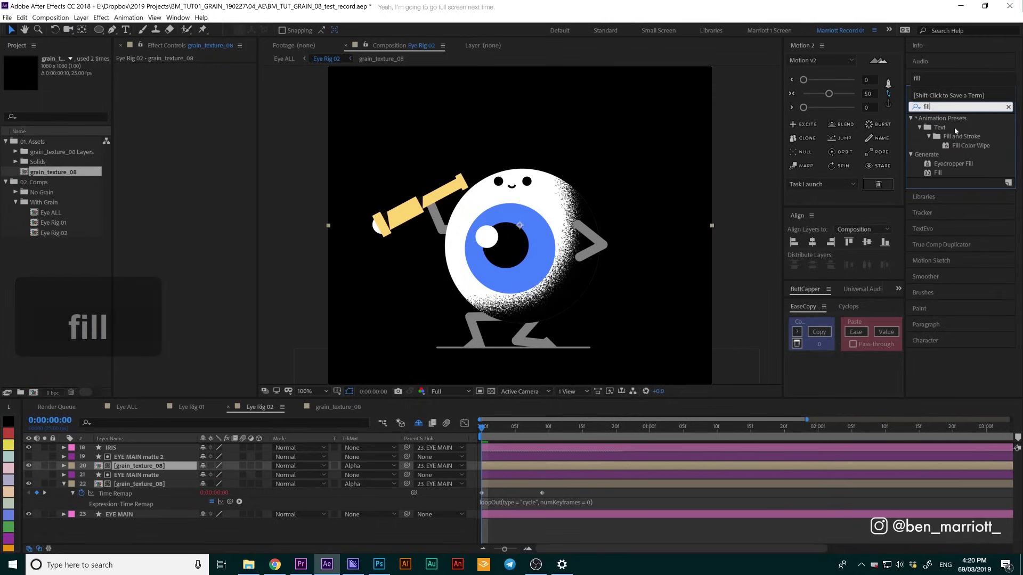
double_click(938, 172)
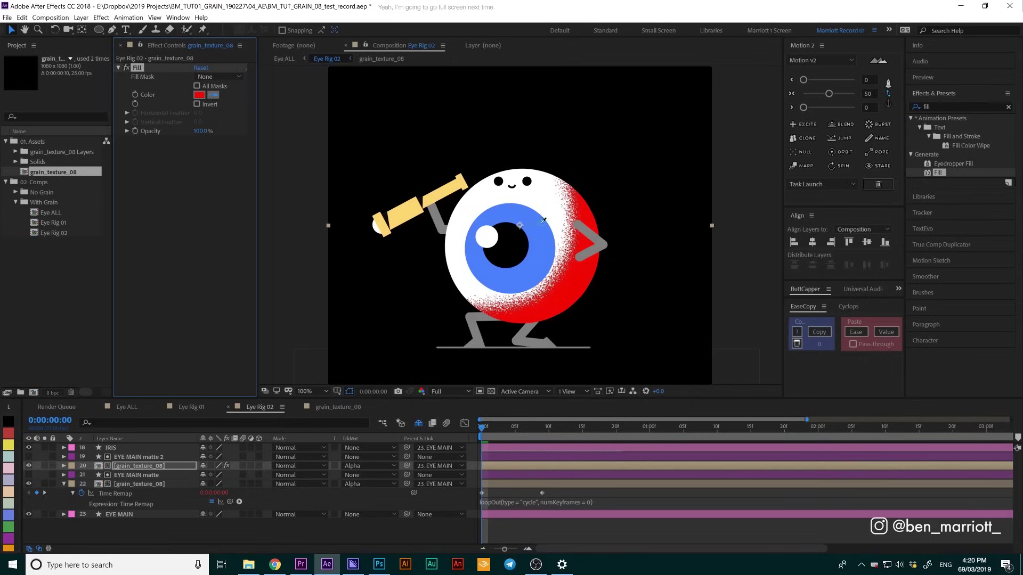
left_click(480, 195)
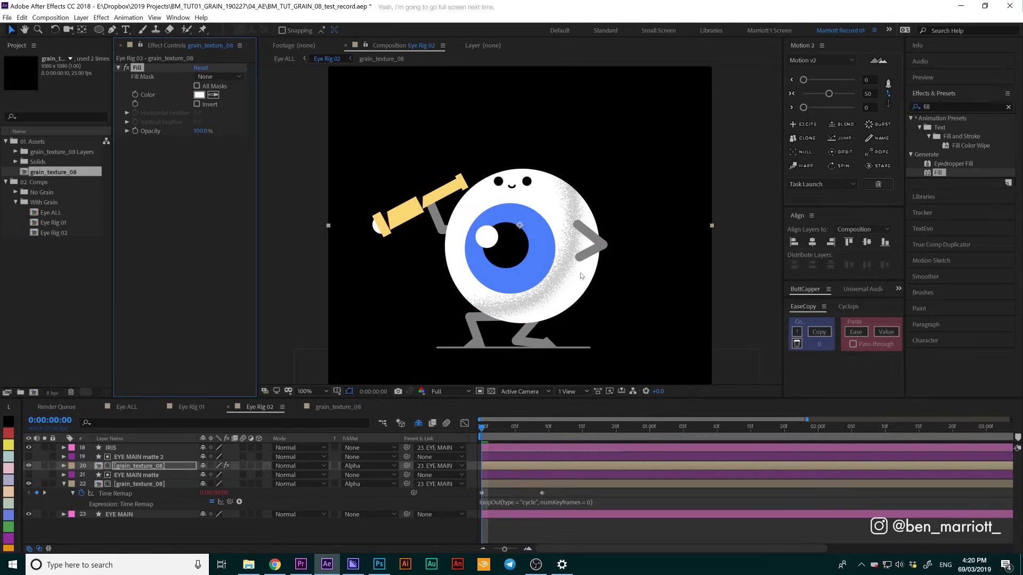
left_click_drag(567, 270, 592, 288)
Duplicate IRIS as "IRIS matte" and use it as the Alpha matte for a grain_texture_08 copy shading the iris's lower-right side
left_click(566, 447)
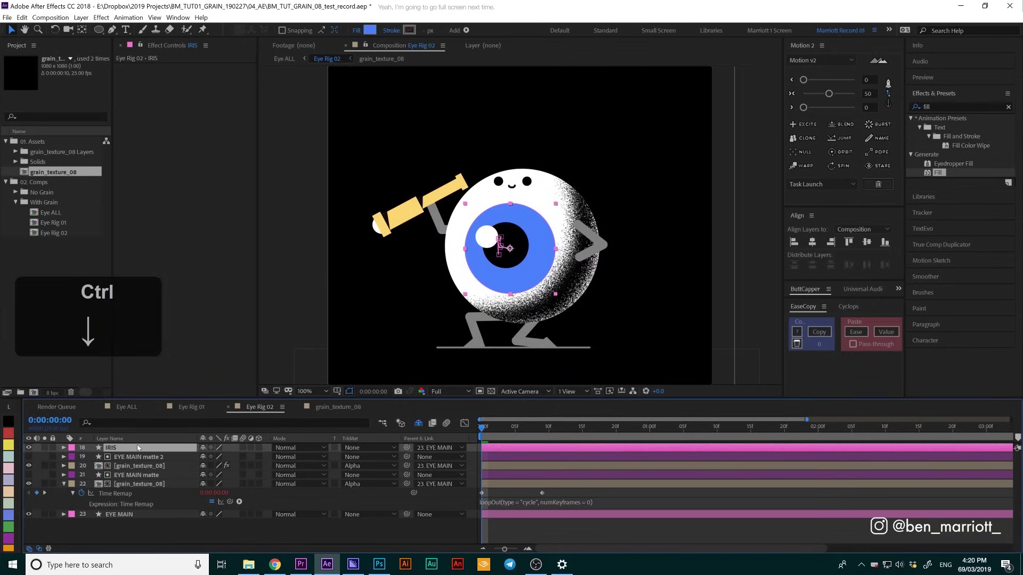
key("ctrl+d")
left_click(151, 493)
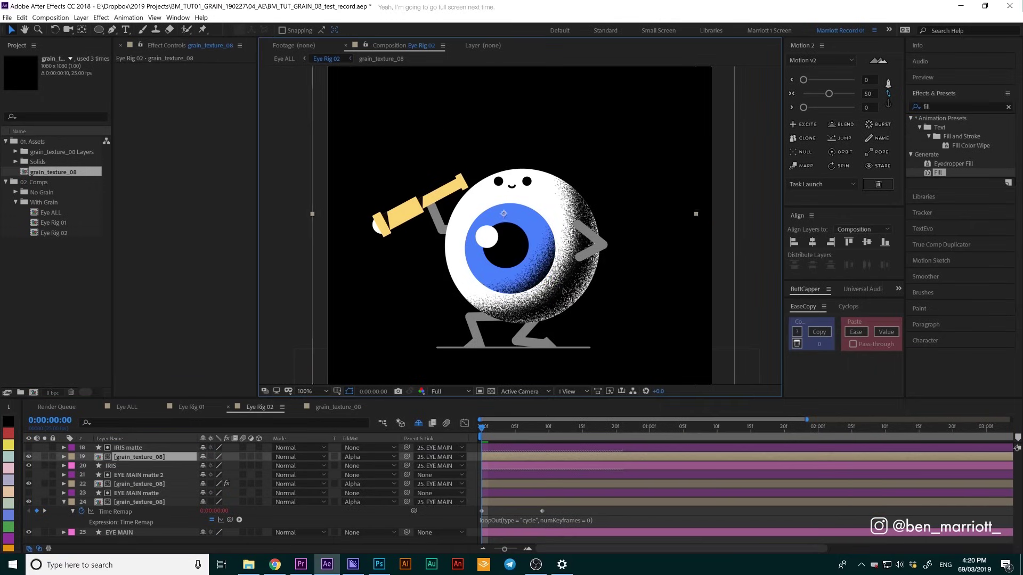
Duplicate the iris grain with its matte, rotate the grain copy to 197° and reposition it to shade the iris's opposite edge
key("ctrl+d")
type("r")
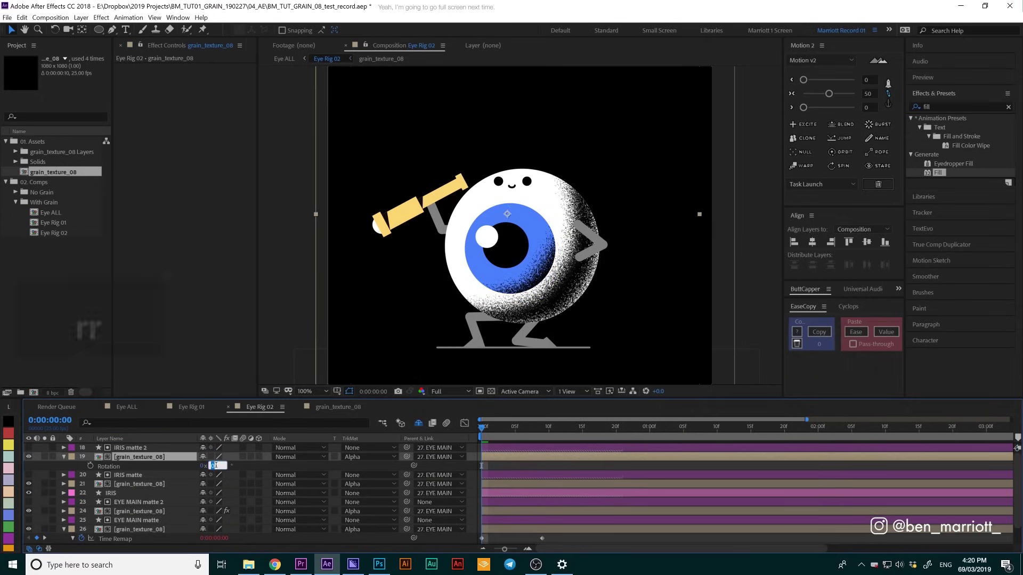
type("180")
key("Return")
left_click_drag(216, 466, 225, 466)
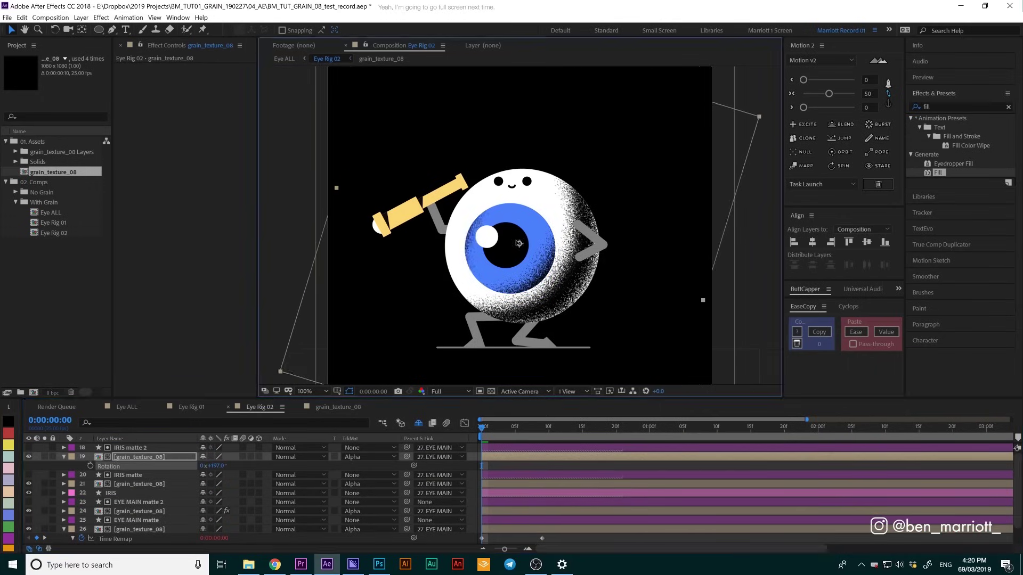
left_click_drag(519, 242, 523, 258)
Parent both iris grain_texture_08 layers to the IRIS layer and preview the Eye Rig 02 animation
left_click(492, 483, "ctrl")
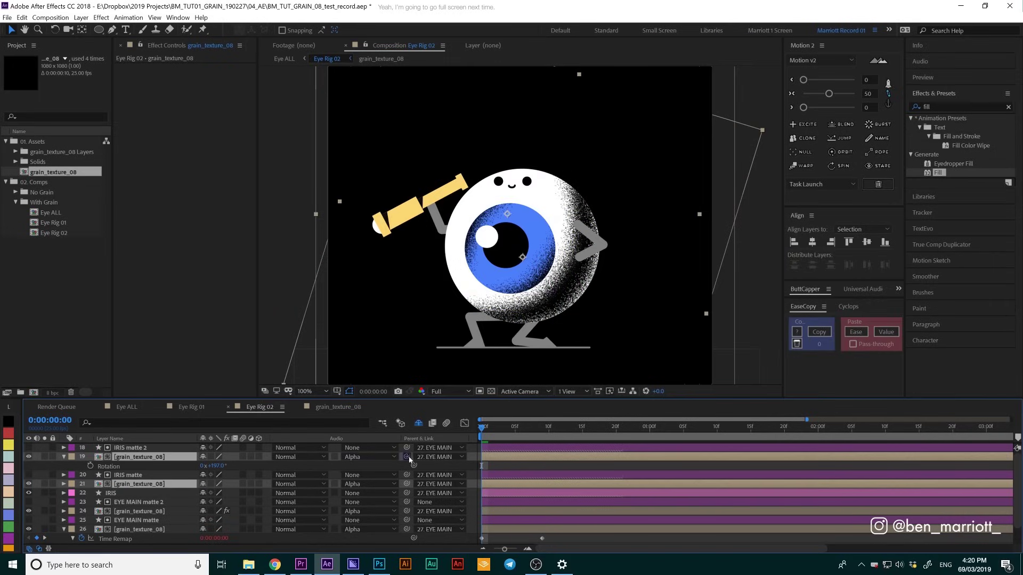
left_click_drag(407, 457, 121, 495)
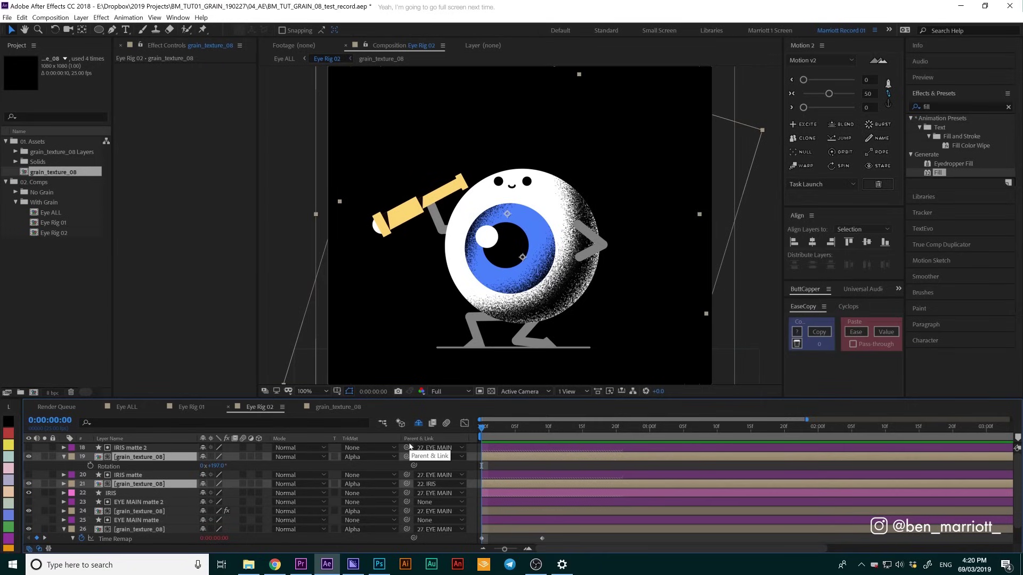
key("space")
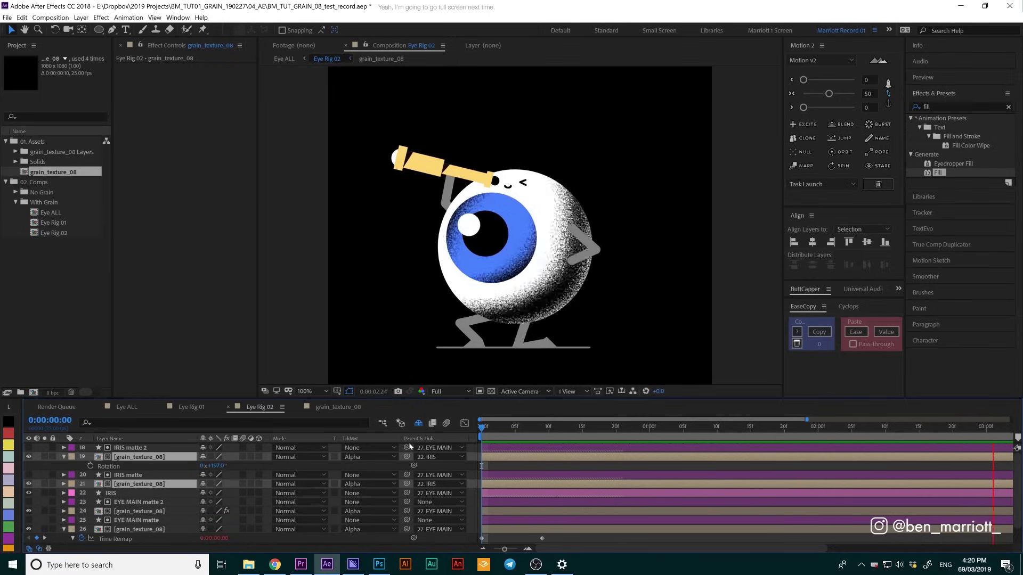
key("space")
Open the Eye ALL composition and preview both eyeball characters together
left_click(127, 407)
key("space")
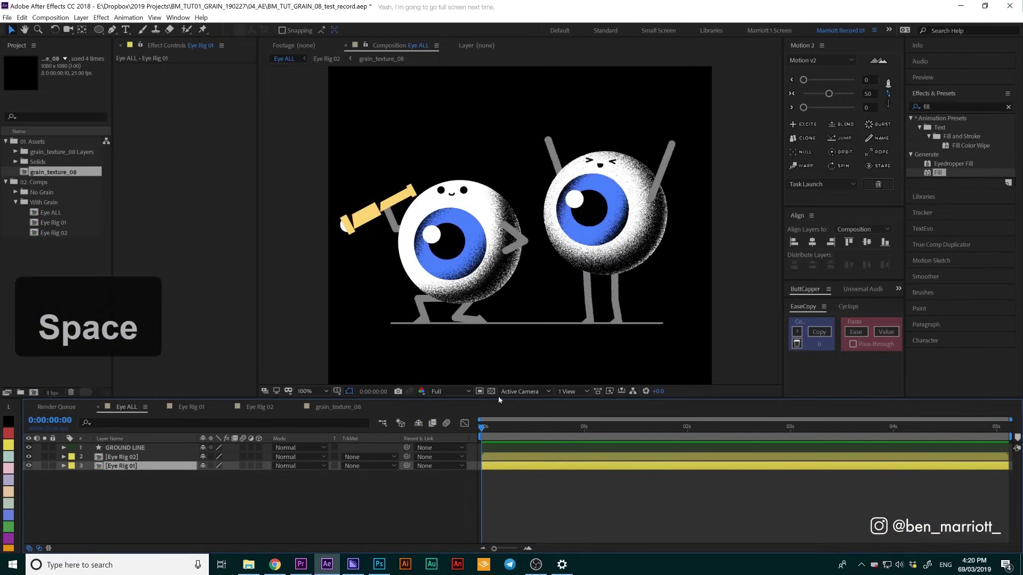